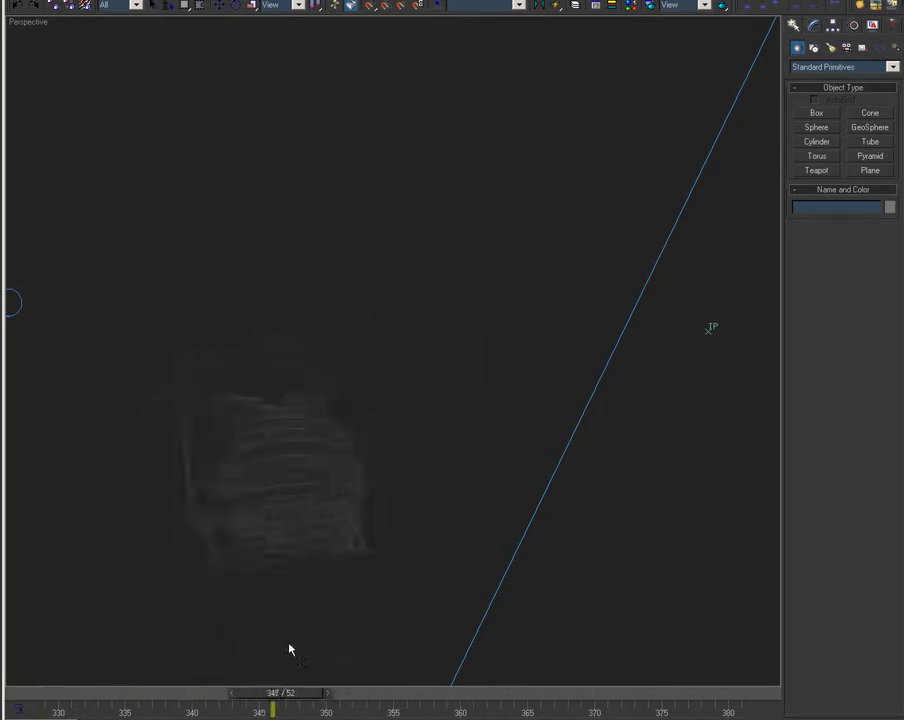
Add an ImpactOrigin group node to the empty Dynamic Set under ImpactSystemWalkthrough.
alt+middle_drag(297, 404, 709, 322)
alt+middle_drag(479, 330, 584, 408)
alt+middle_drag(507, 318, 527, 388)
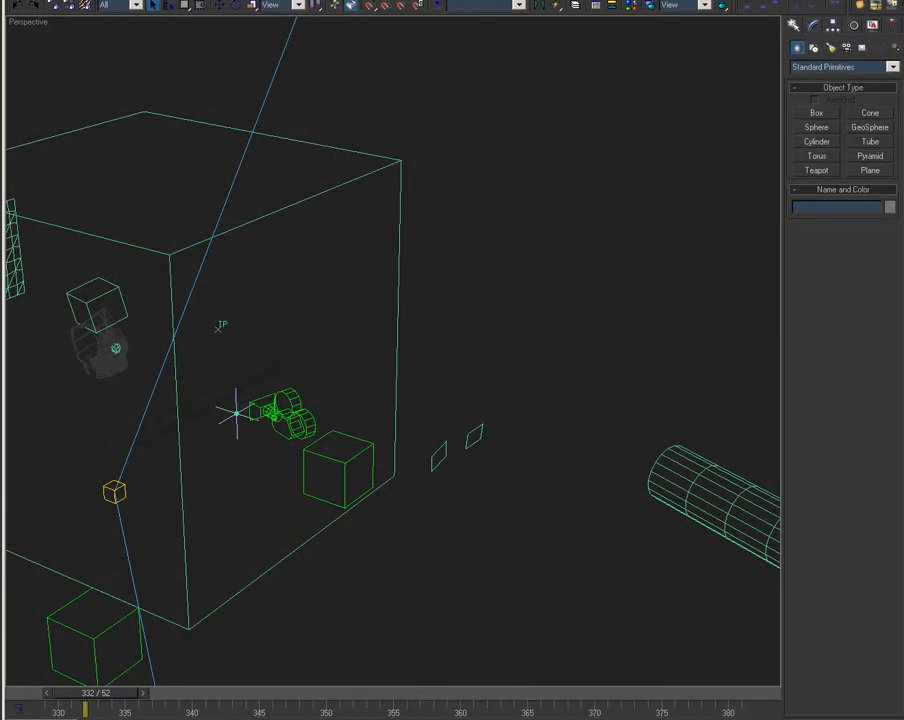
drag(460, 715, 536, 106)
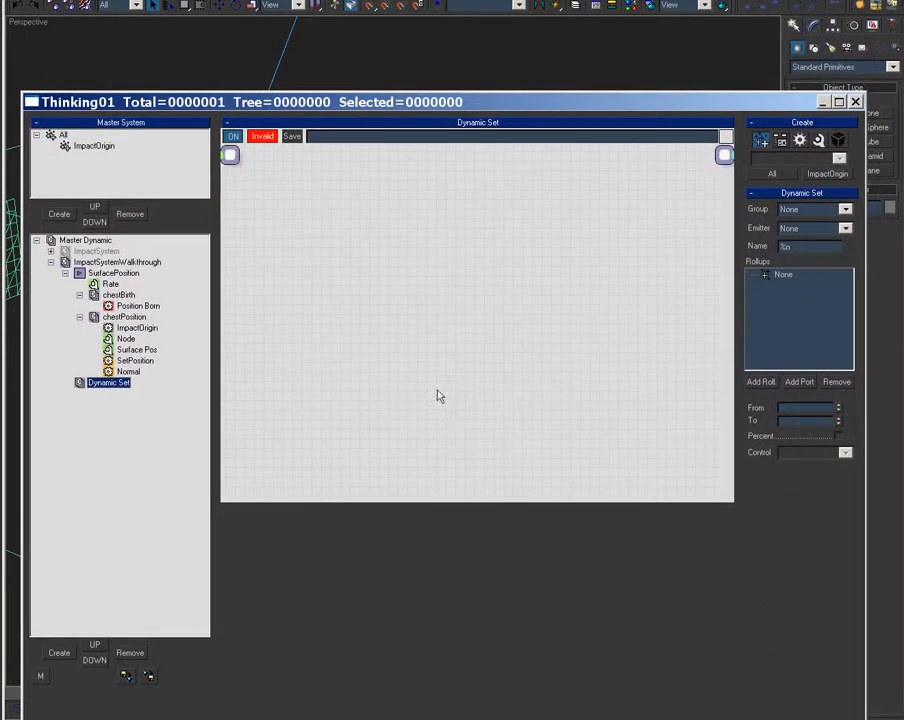
right_click(288, 294)
mouse_move(302, 310)
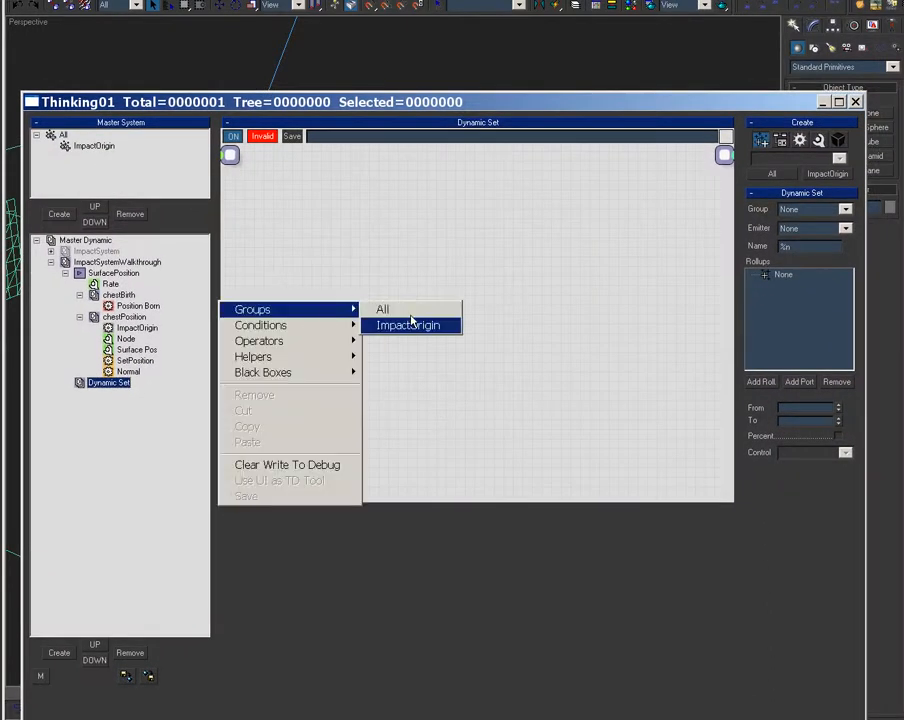
click(406, 308)
click(352, 308)
drag(352, 308, 331, 276)
Add a Position Born operator, feed its Particle input from ImpactOrigin's Particle output, and set it to Pistol Shot emission.
right_click(395, 273)
mouse_move(500, 314)
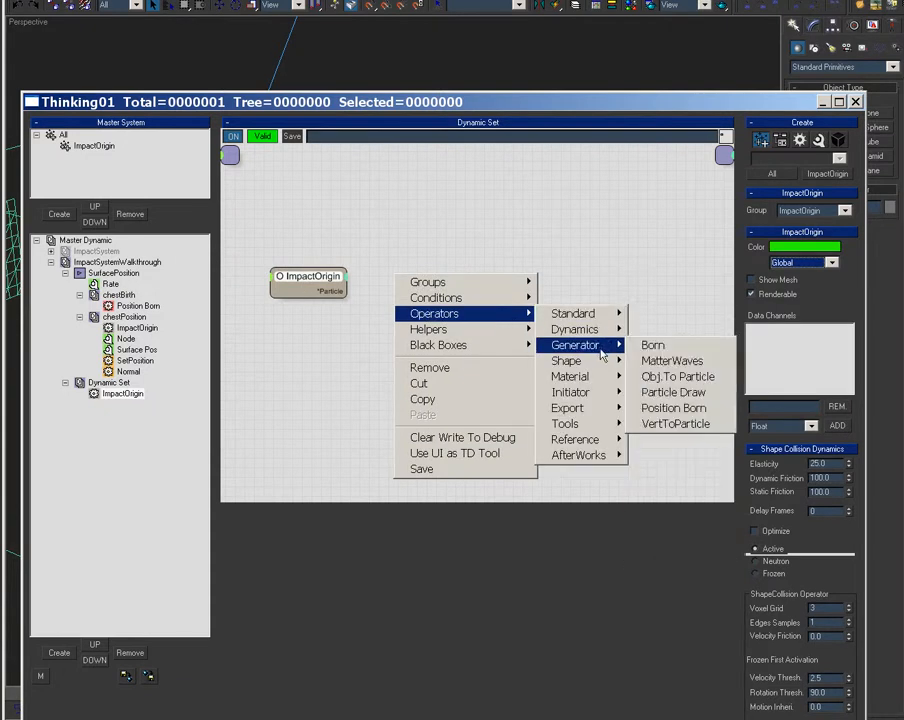
mouse_move(594, 345)
click(703, 408)
drag(334, 297, 468, 306)
click(514, 290)
click(779, 256)
Create a particle group named Bullet and assign it as the Position Born operator's group.
click(59, 214)
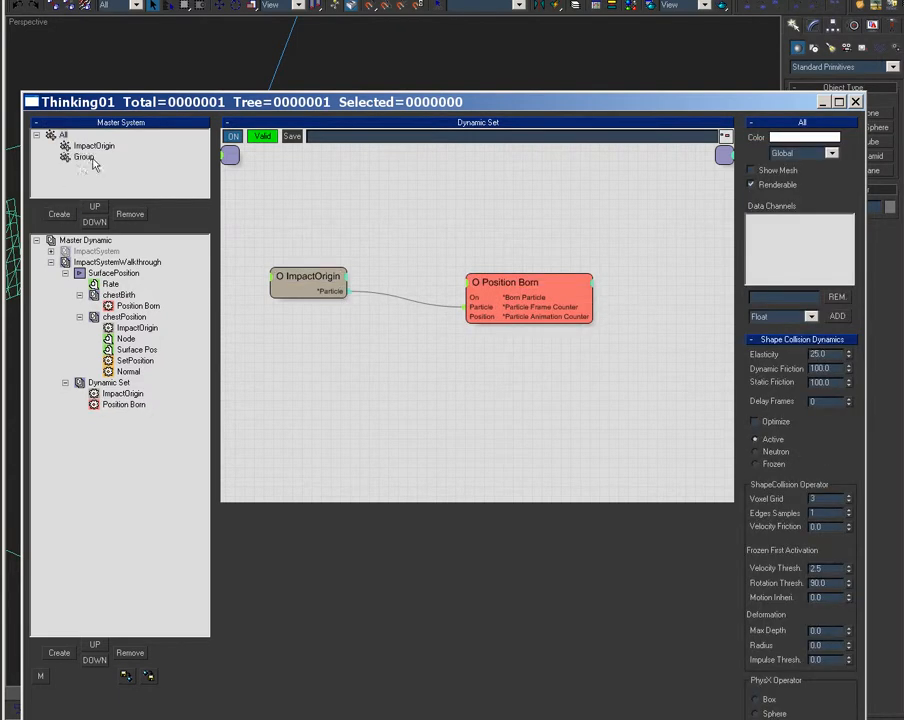
click(87, 158)
text(Bullet)
key(Return)
drag(515, 281, 504, 262)
click(812, 224)
click(785, 251)
Add a Node helper to the Dynamic Set and pick the Gun object as its node.
right_click(182, 363)
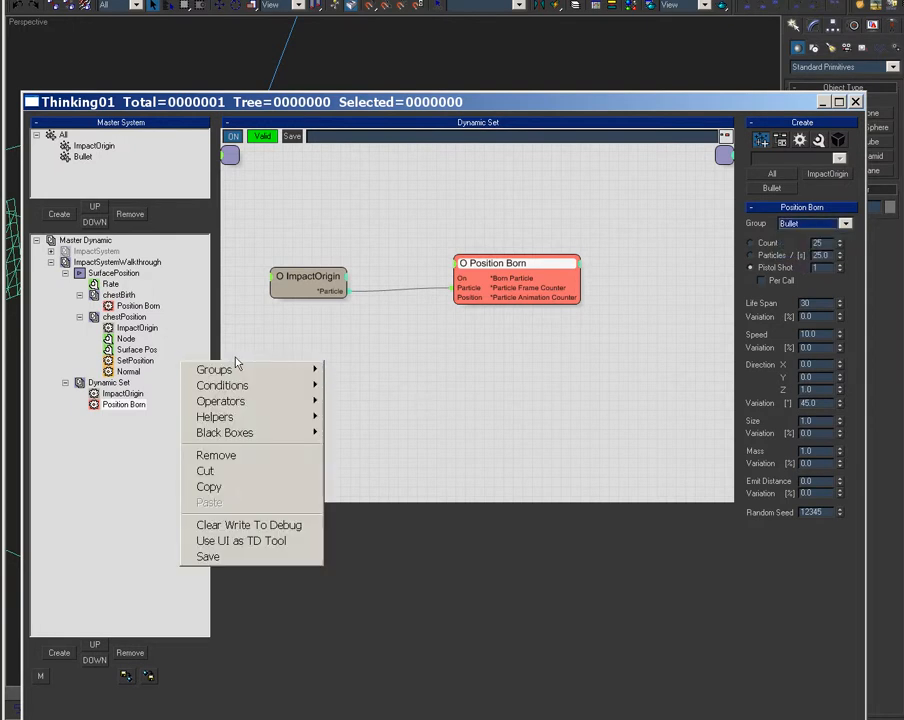
mouse_move(320, 418)
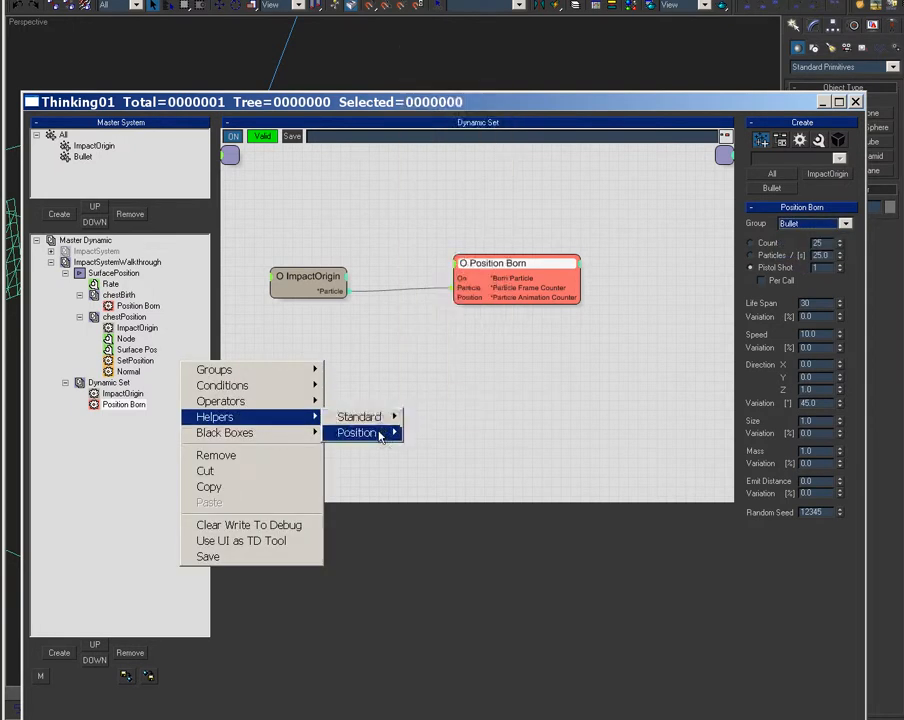
mouse_move(388, 416)
click(451, 247)
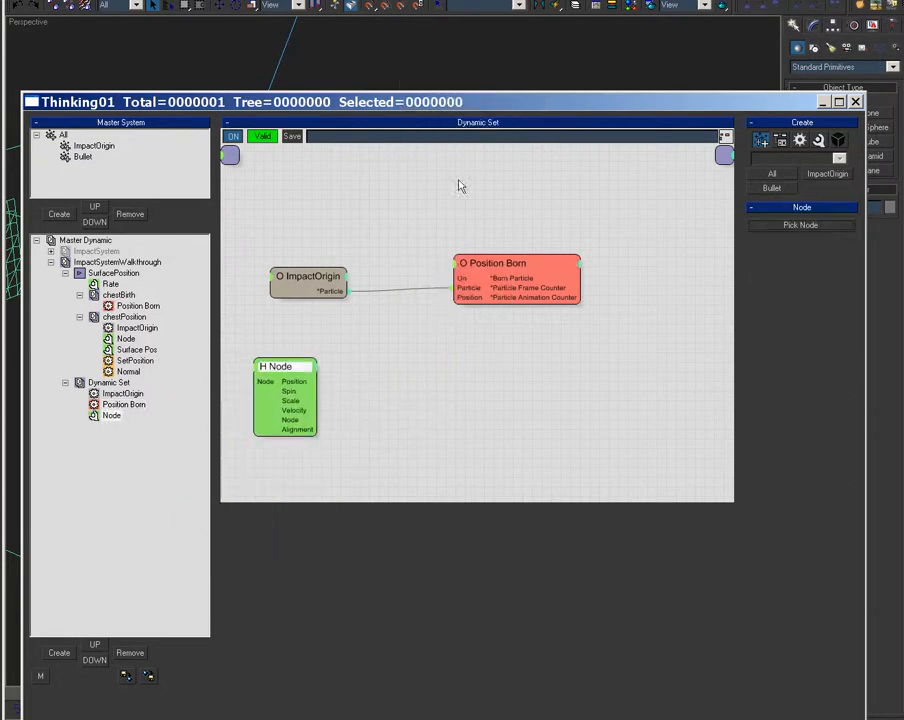
click(855, 101)
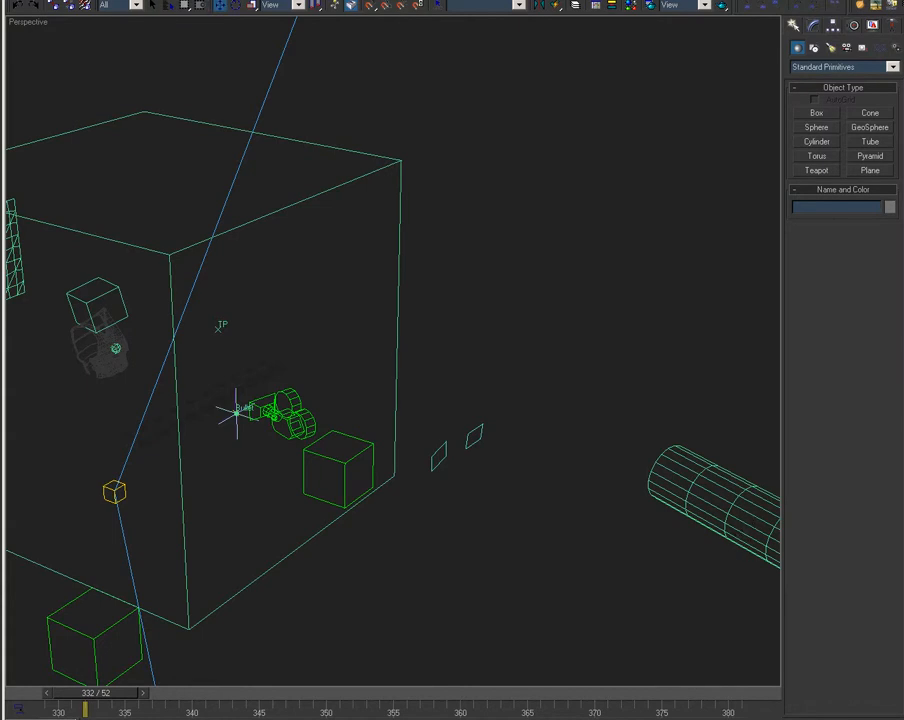
drag(650, 717, 650, 129)
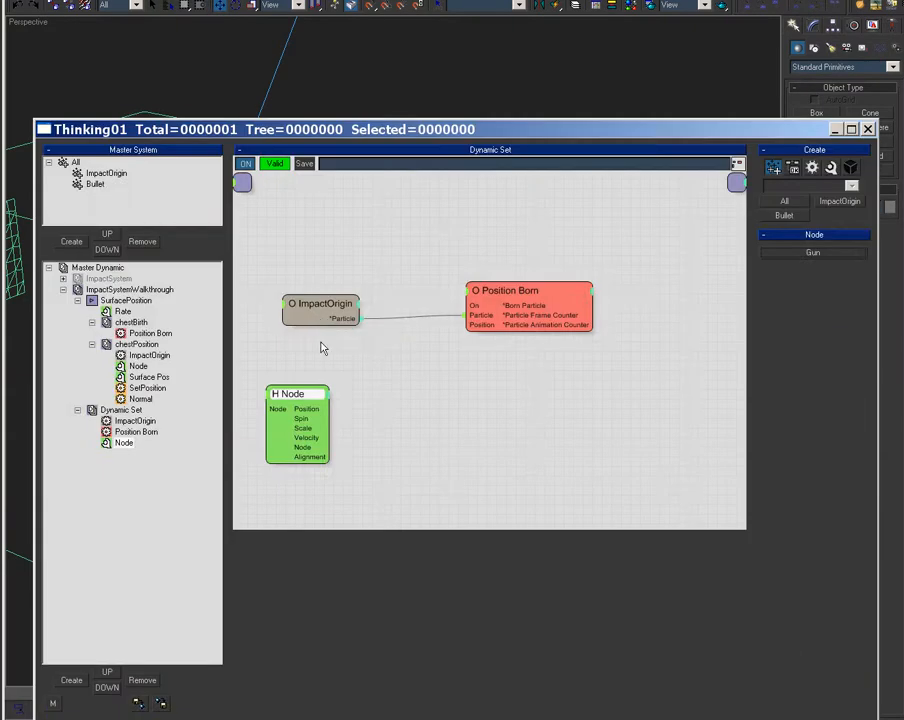
Connect the Node helper's Position output to Position Born's Position input and tidy the node layout.
drag(304, 409, 487, 331)
drag(300, 395, 331, 369)
drag(541, 294, 533, 345)
middle_drag(637, 348, 557, 325)
middle_drag(571, 274, 615, 283)
Add a Set Ref. operator, wiring ImpactOrigin's particle to Particle From and Position Born's born particle to Particle To.
right_click(620, 276)
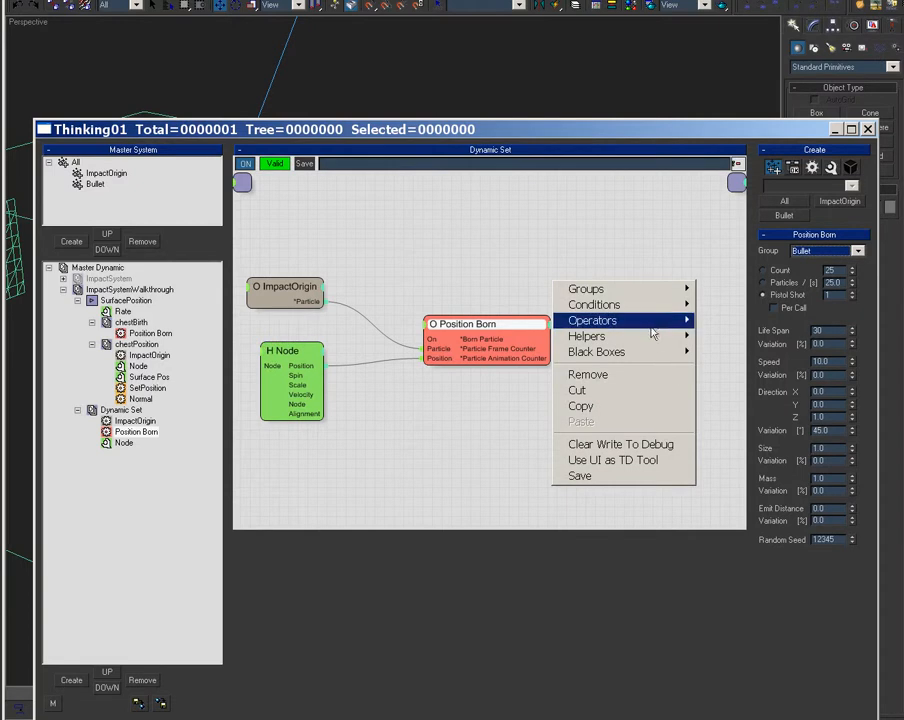
mouse_move(655, 331)
mouse_move(763, 326)
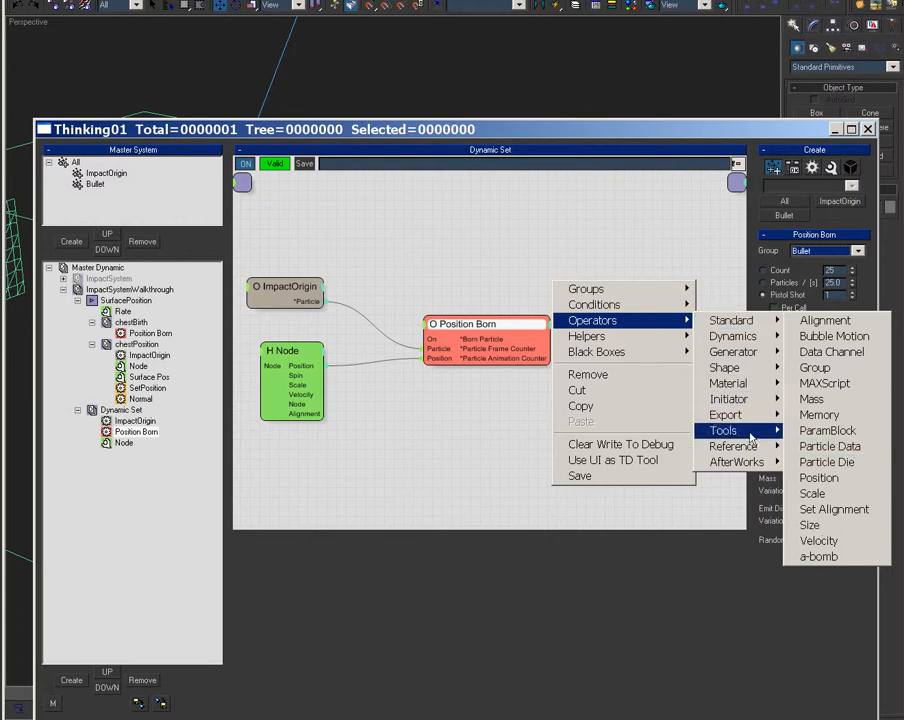
mouse_move(760, 446)
click(815, 478)
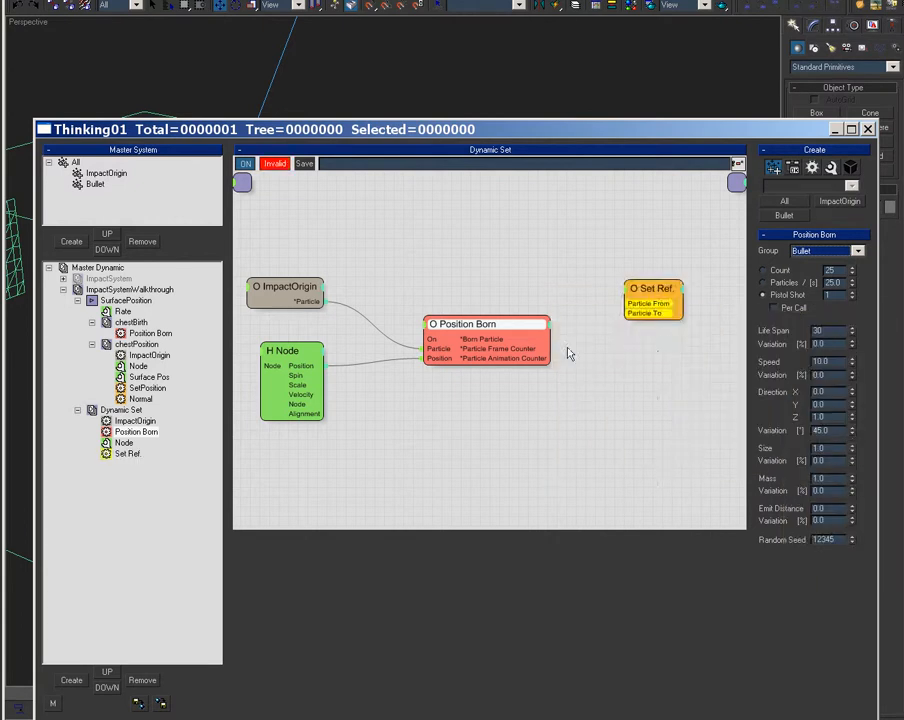
drag(548, 338, 632, 304)
drag(308, 312, 632, 303)
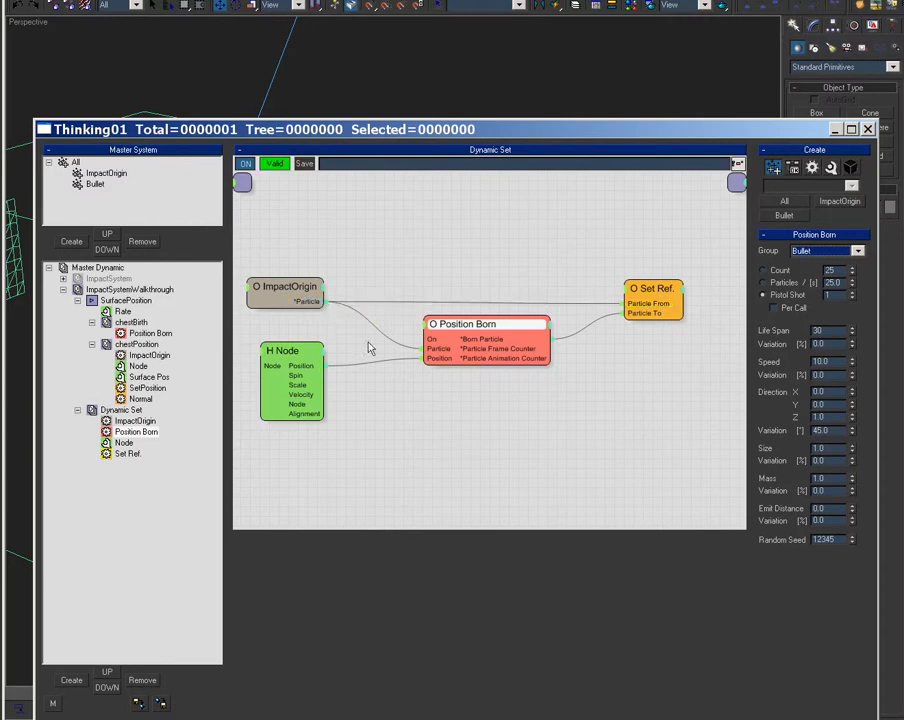
Move the Node helper to the top of the Dynamic Set's evaluation order and rename the set BulletSpawn.
drag(133, 445, 126, 420)
click(132, 411)
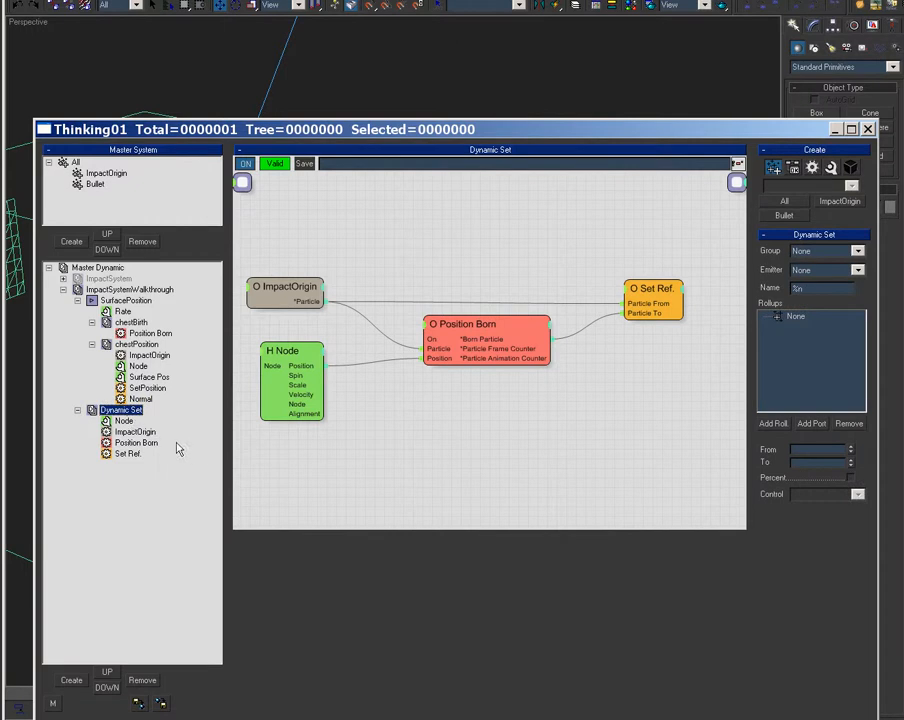
text(BulletSpawn)
key(Return)
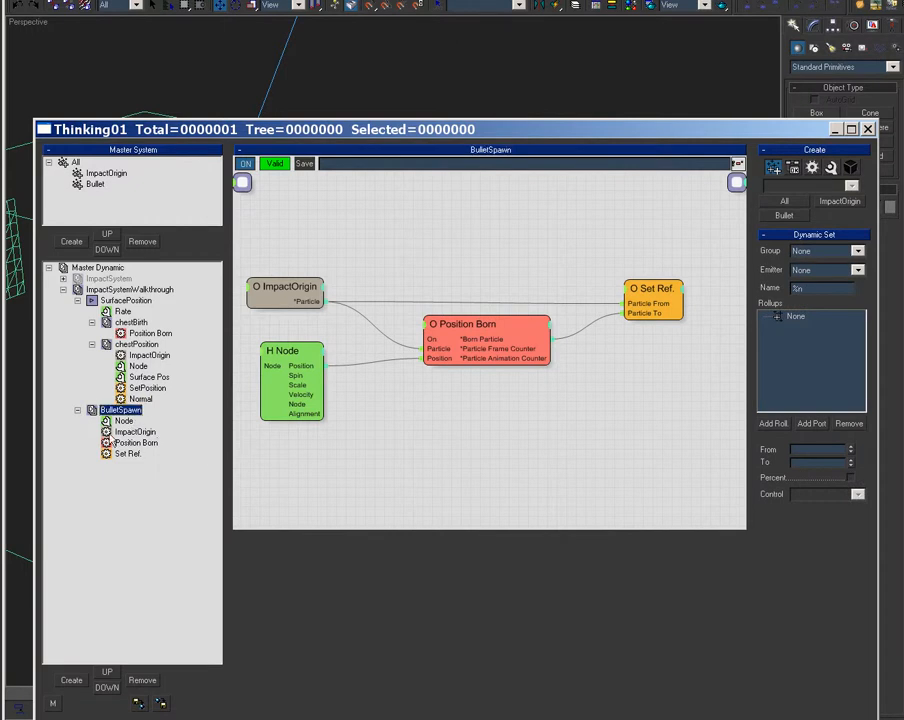
Scrub the timeline to frame 350 and back to examine the bullet particles born at the gun cylinder.
drag(498, 130, 262, 718)
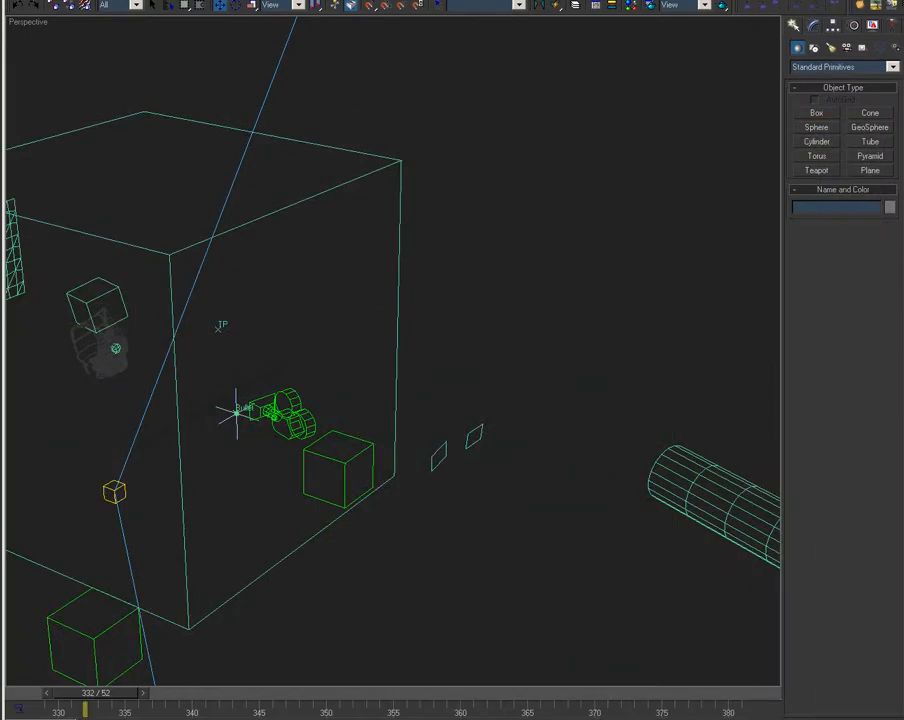
drag(97, 700, 319, 698)
middle_drag(507, 581, 332, 504)
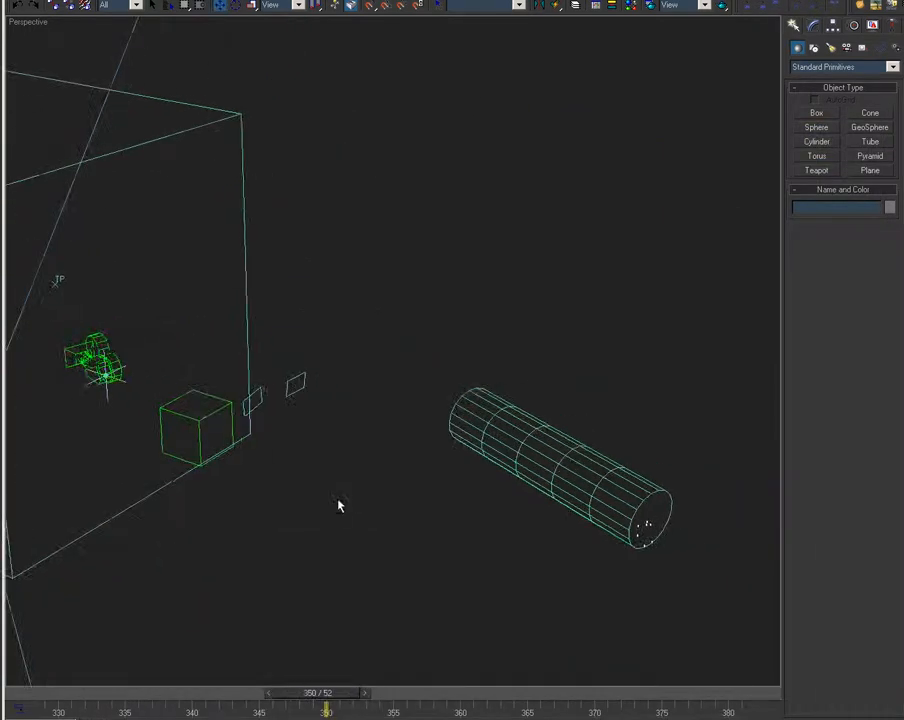
scroll(367, 546, down, 1)
drag(122, 700, 57, 692)
Create a new dynamic set named BulletMotion under ImpactSystemWalkthrough and enlarge its node canvas.
drag(430, 714, 475, 97)
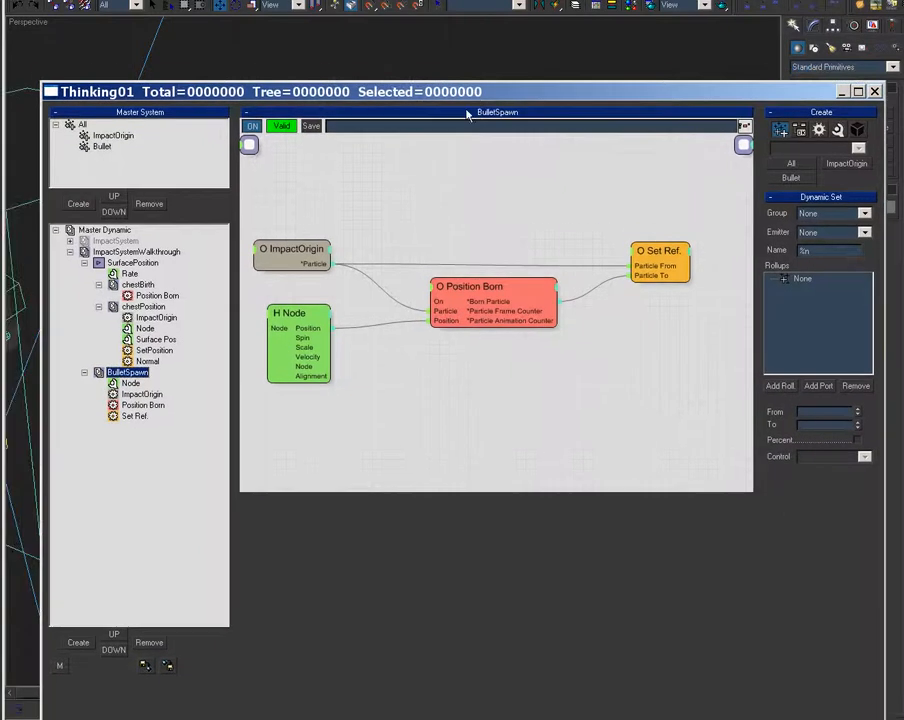
click(85, 264)
click(136, 252)
click(78, 642)
click(130, 329)
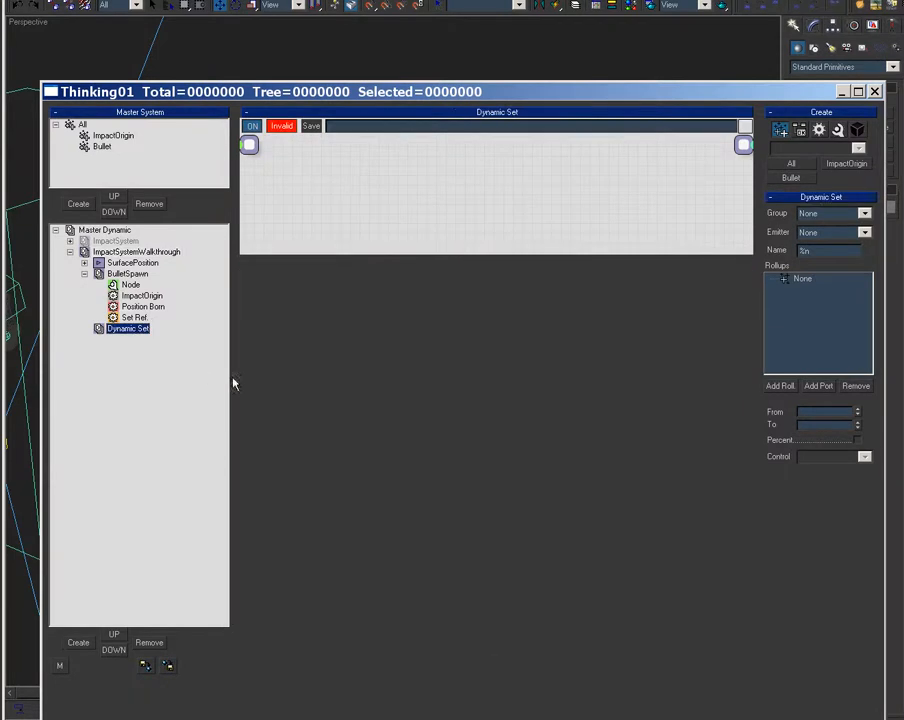
key(F2)
text(BulletMotion)
key(Return)
drag(340, 254, 344, 478)
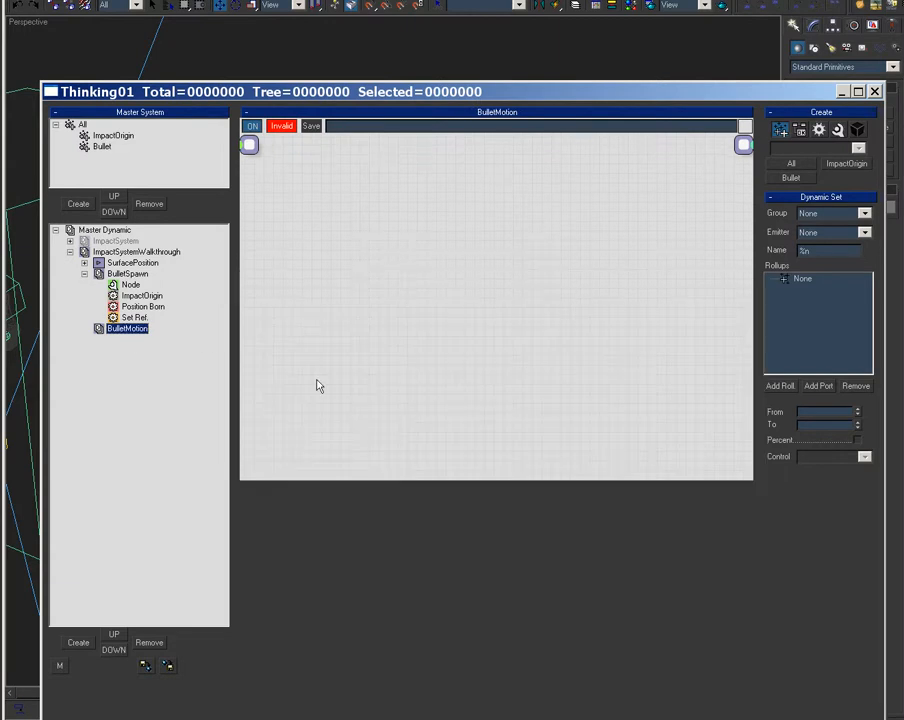
Add a Bullet group node to BulletMotion and connect its particle to a new Get Ref. operator set to To Me.
right_click(270, 209)
mouse_move(300, 224)
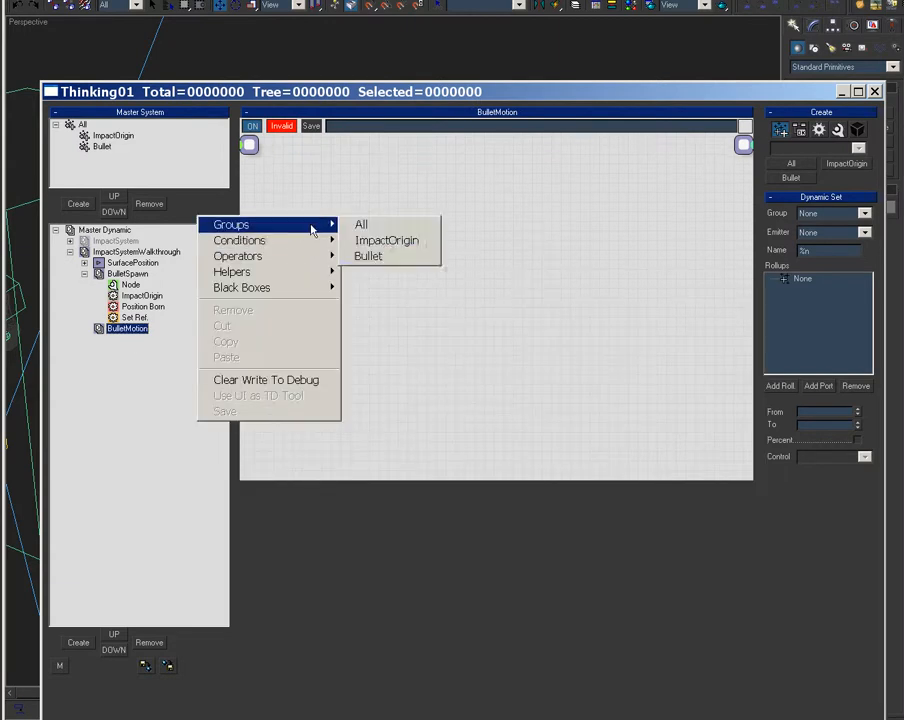
click(398, 256)
right_click(396, 190)
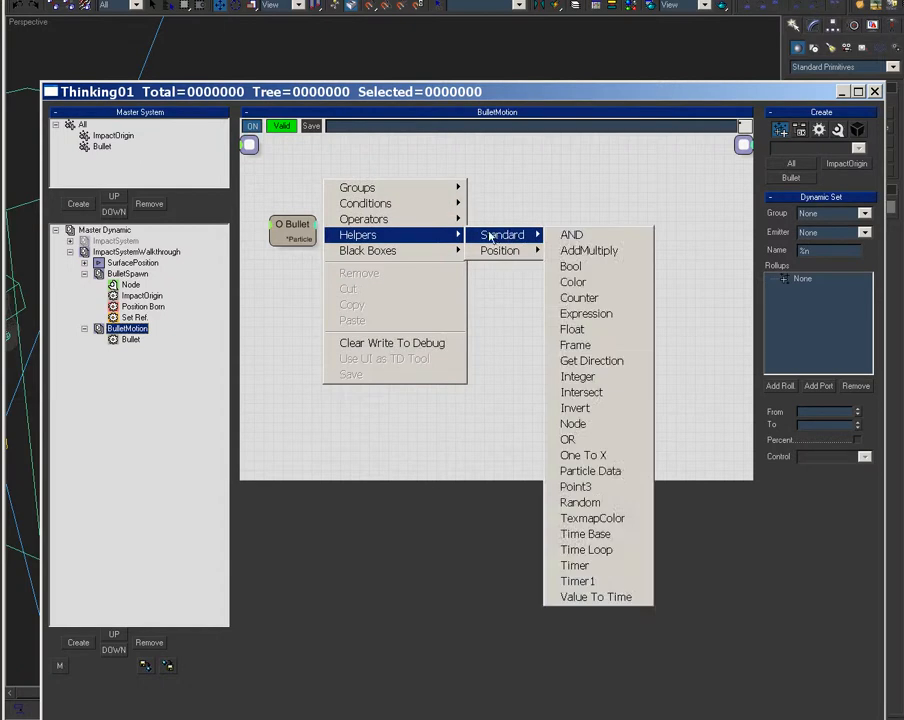
mouse_move(400, 219)
mouse_move(532, 345)
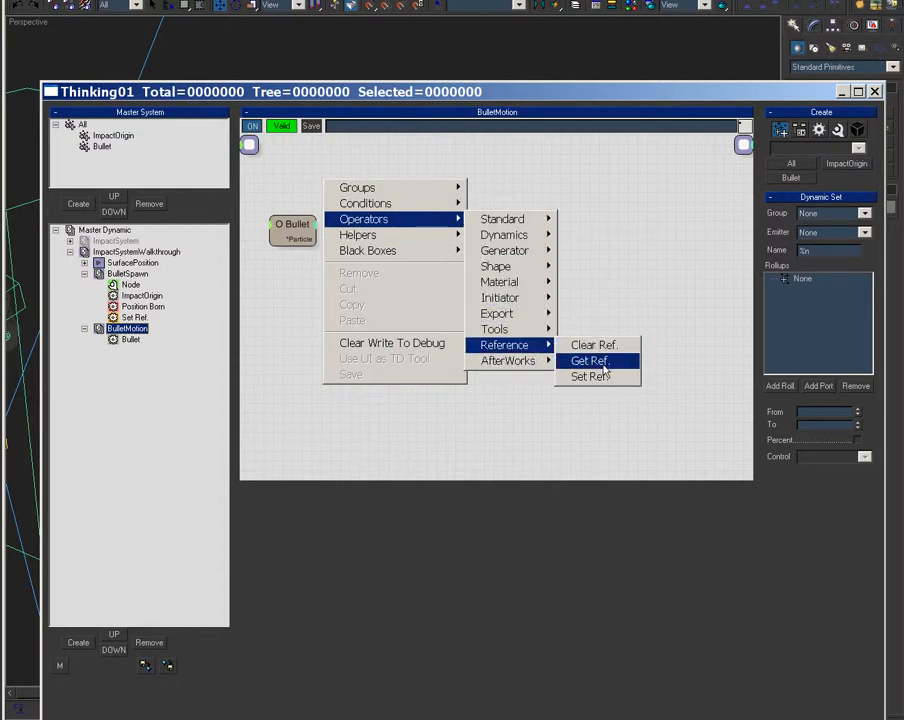
click(589, 361)
drag(303, 246, 400, 204)
click(787, 230)
Add a Particle Data helper and connect Get Ref.'s Ref.Particle output to its Particle input.
right_click(461, 203)
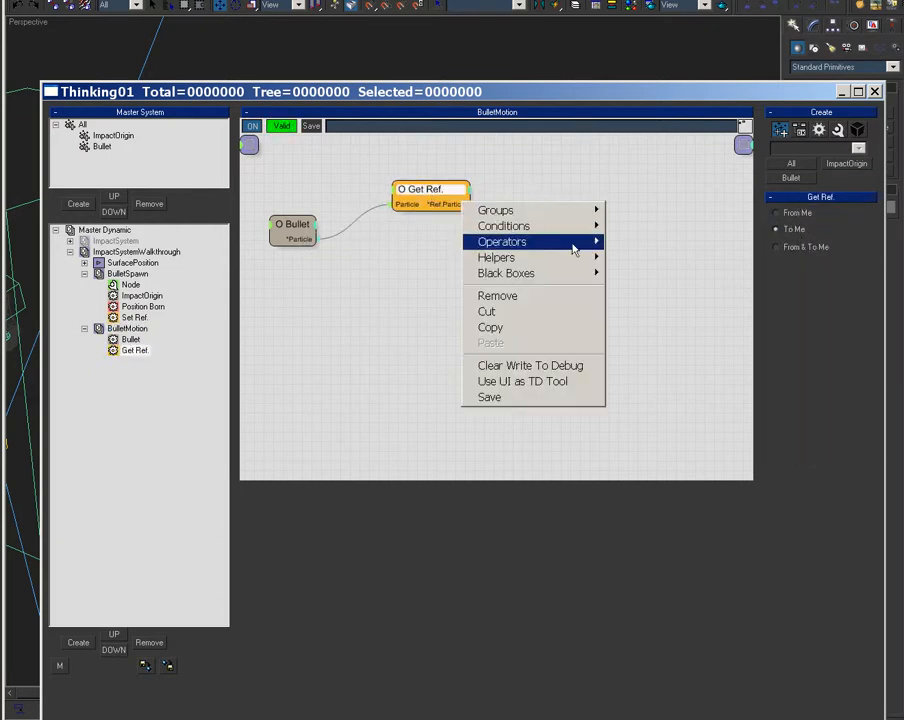
mouse_move(566, 257)
mouse_move(660, 258)
click(744, 486)
drag(469, 204, 548, 226)
drag(579, 210, 554, 200)
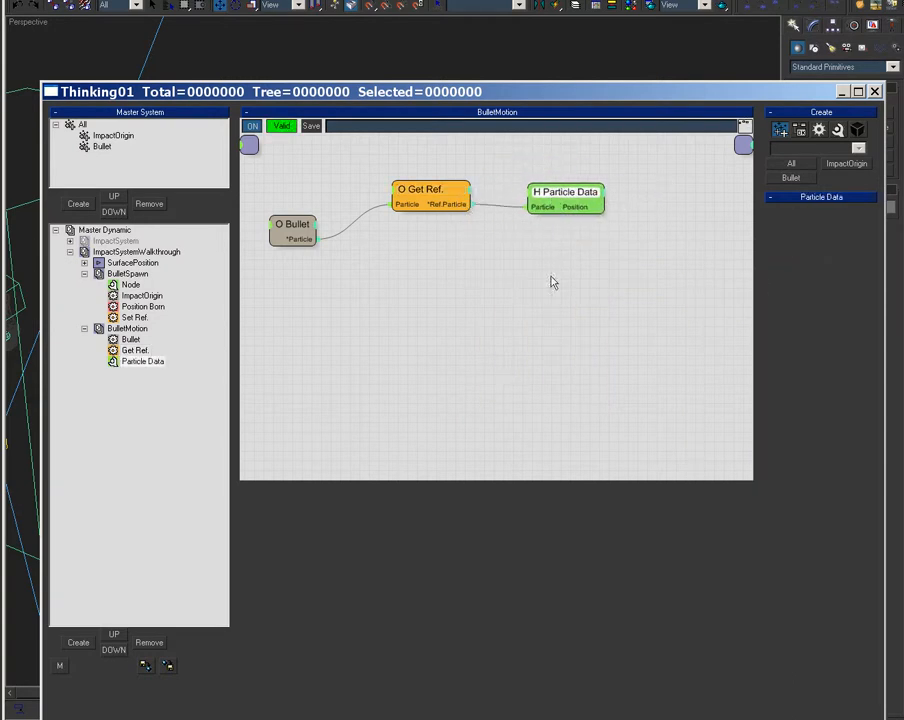
Add a BringTo operator, wiring Particle Data's Position to its Position input and Bullet's Particle to its Particle input.
right_click(565, 222)
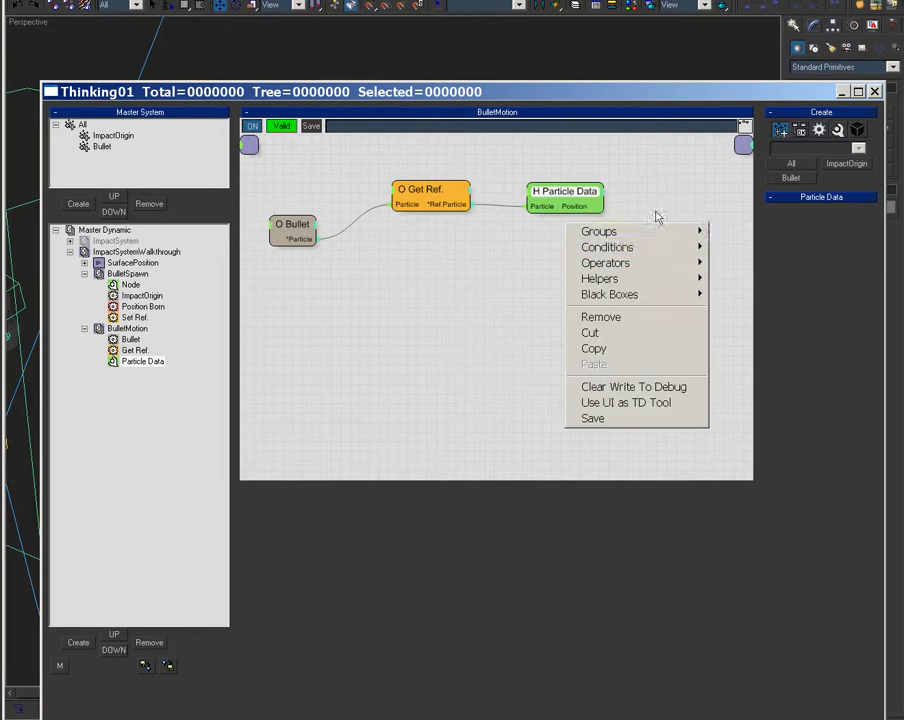
mouse_move(670, 262)
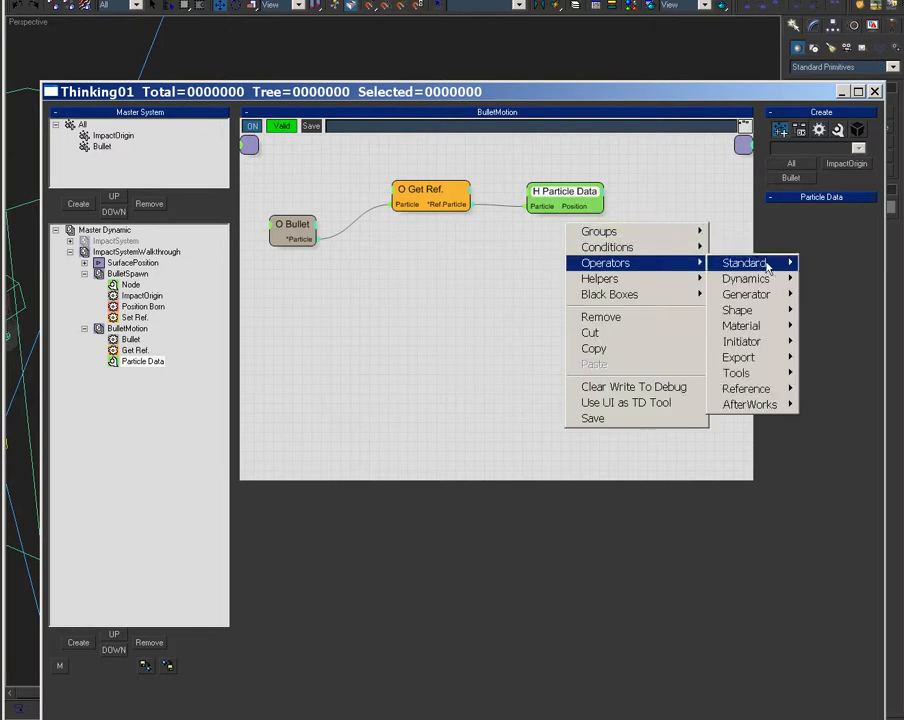
mouse_move(752, 279)
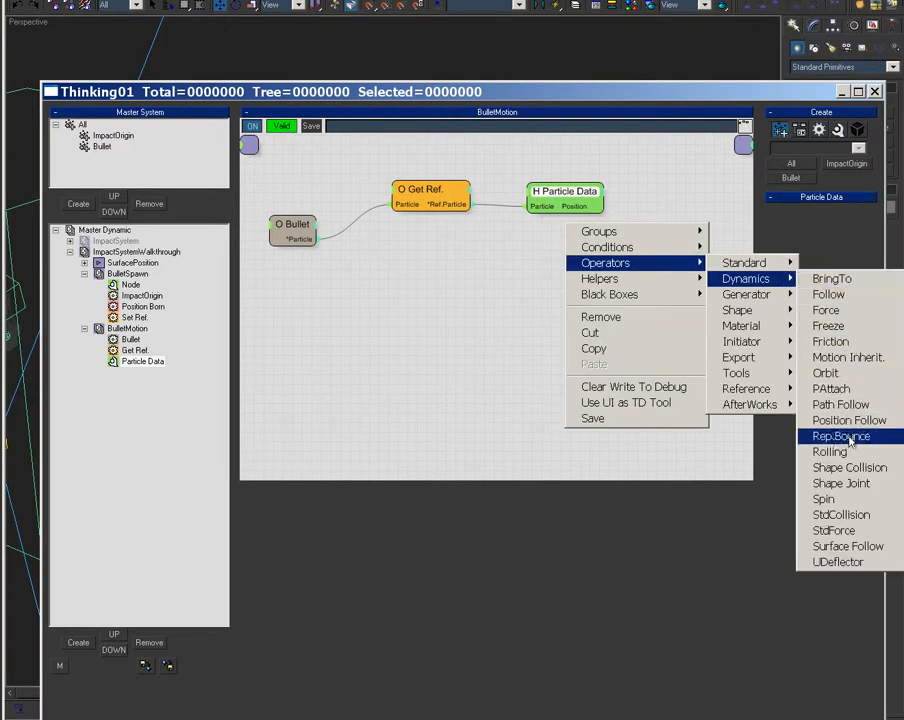
click(832, 280)
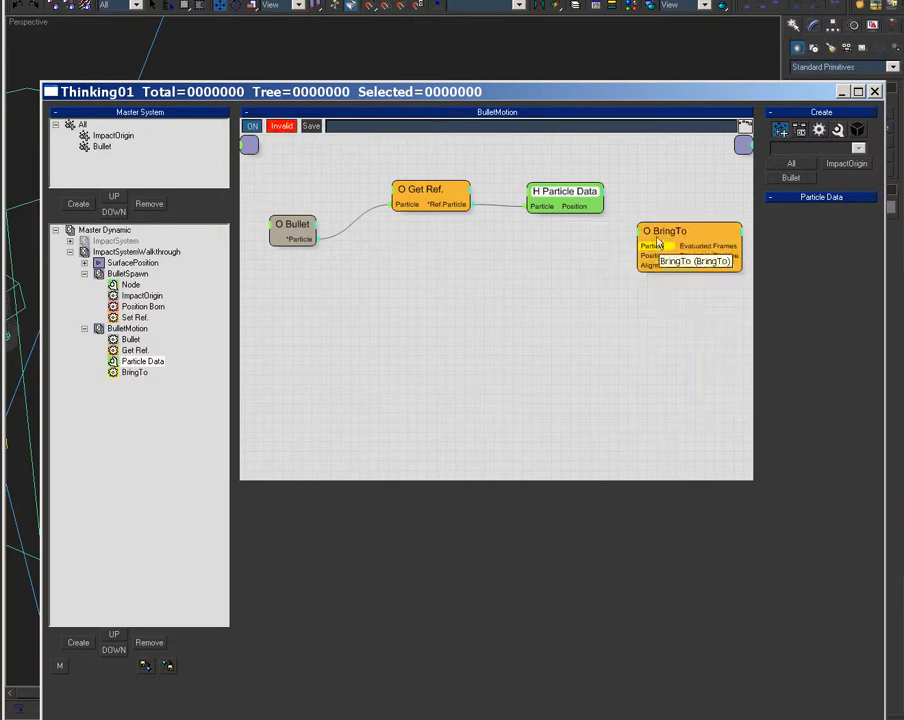
drag(666, 250, 594, 214)
drag(638, 246, 302, 240)
drag(674, 232, 681, 225)
drag(572, 196, 540, 194)
drag(698, 232, 671, 226)
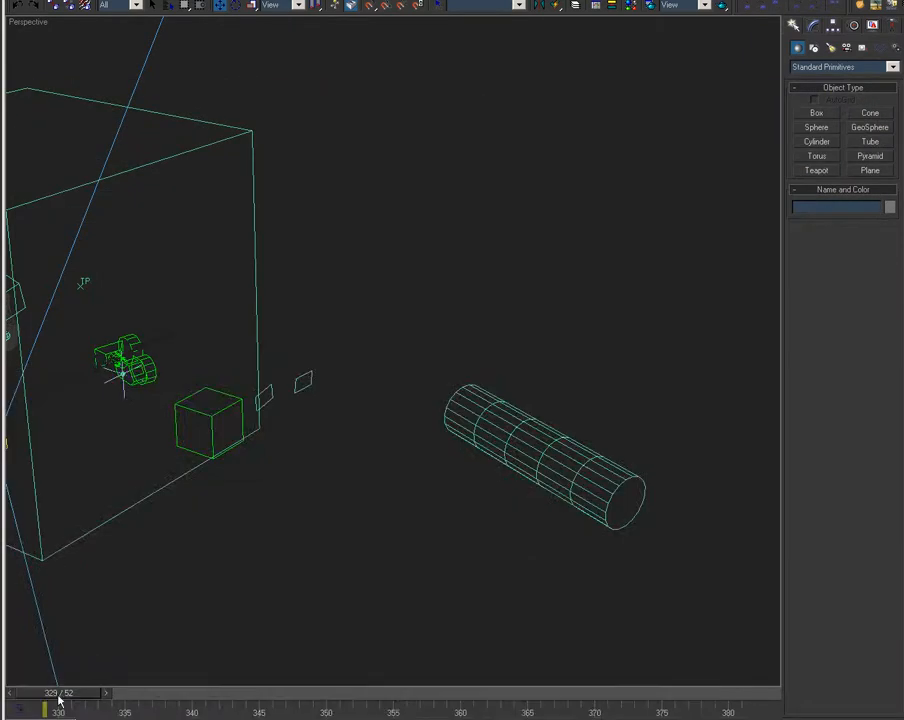
Scrub the timeline up to frame 368 to examine how the bullets travel from the gun to the chest surface.
drag(58, 700, 197, 704)
middle_drag(240, 531, 453, 568)
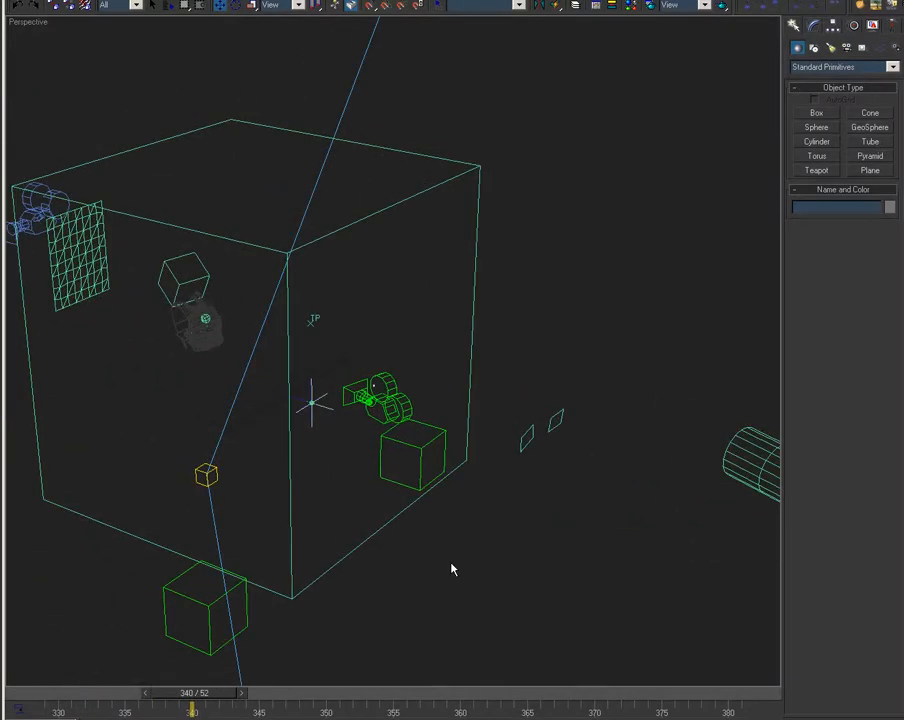
drag(110, 698, 284, 705)
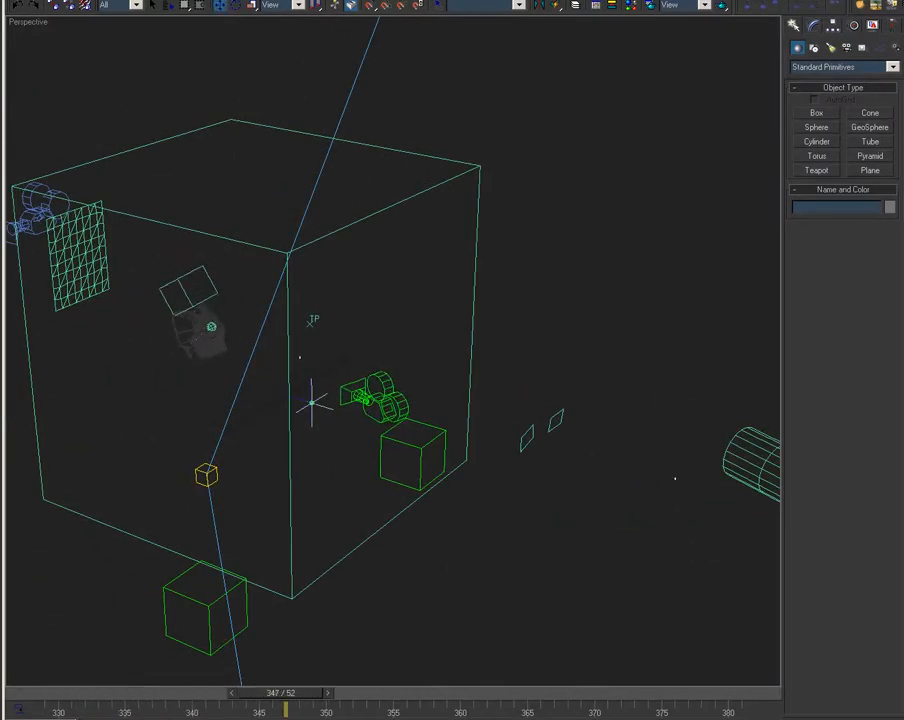
drag(137, 692, 188, 700)
middle_drag(281, 451, 442, 475)
scroll(449, 387, up, 4)
scroll(449, 387, up, 6)
scroll(428, 394, down, 4)
drag(181, 696, 563, 690)
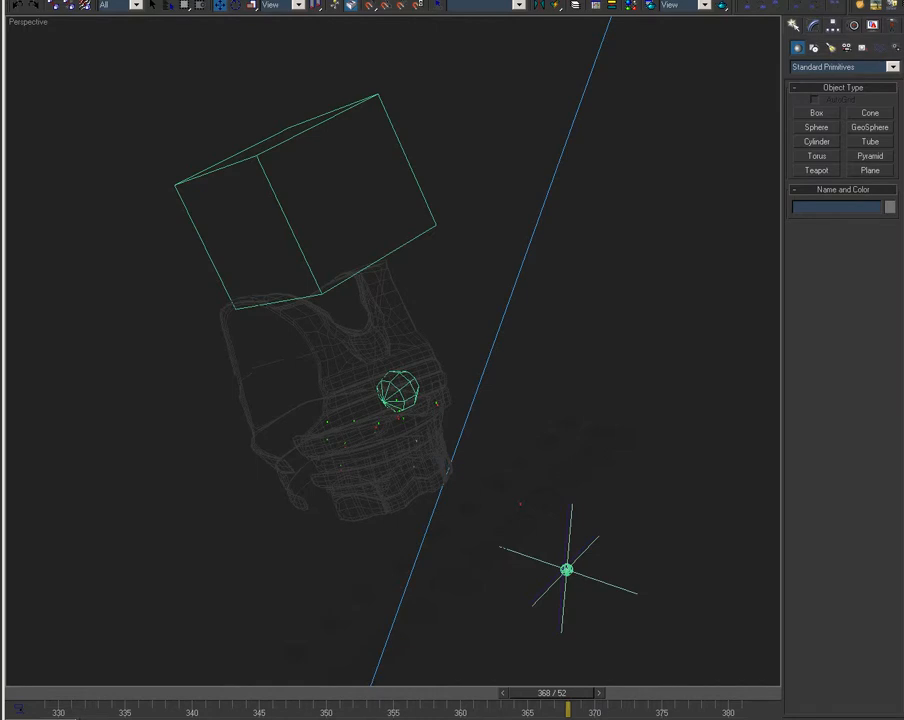
drag(478, 718, 562, 132)
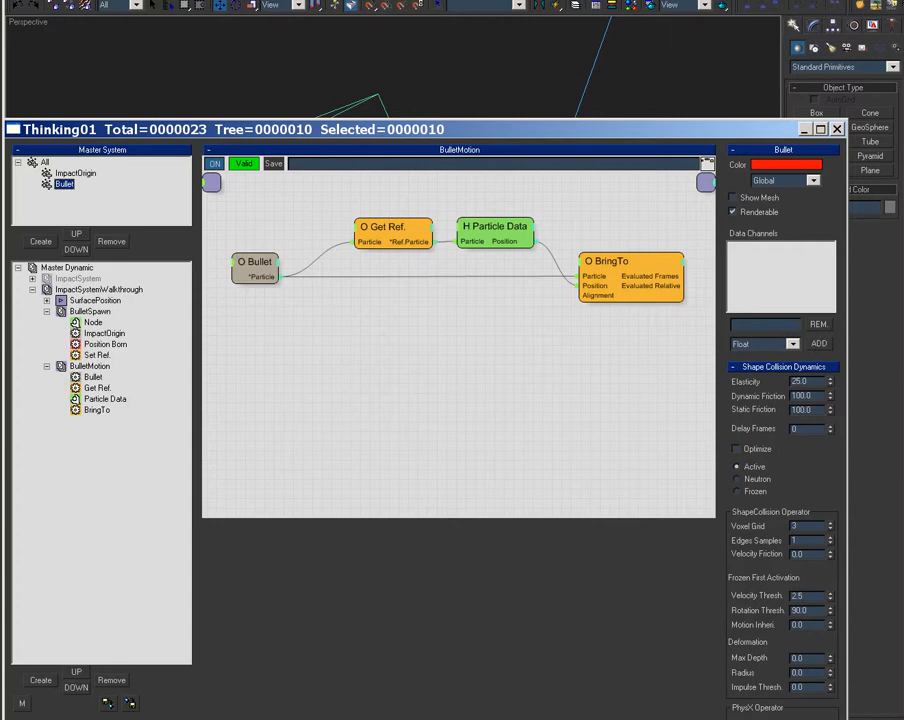
Create a new dynamic set under ImpactSystemWalkthrough, name it ImapctSpawn and enlarge its node canvas.
click(99, 289)
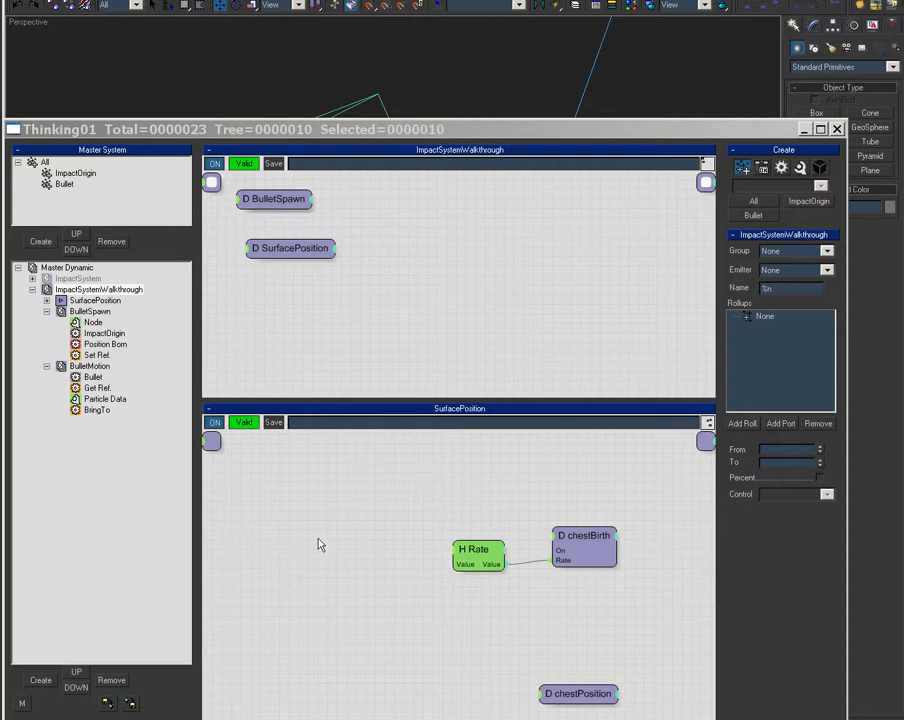
click(40, 680)
drag(300, 140, 318, 83)
click(108, 365)
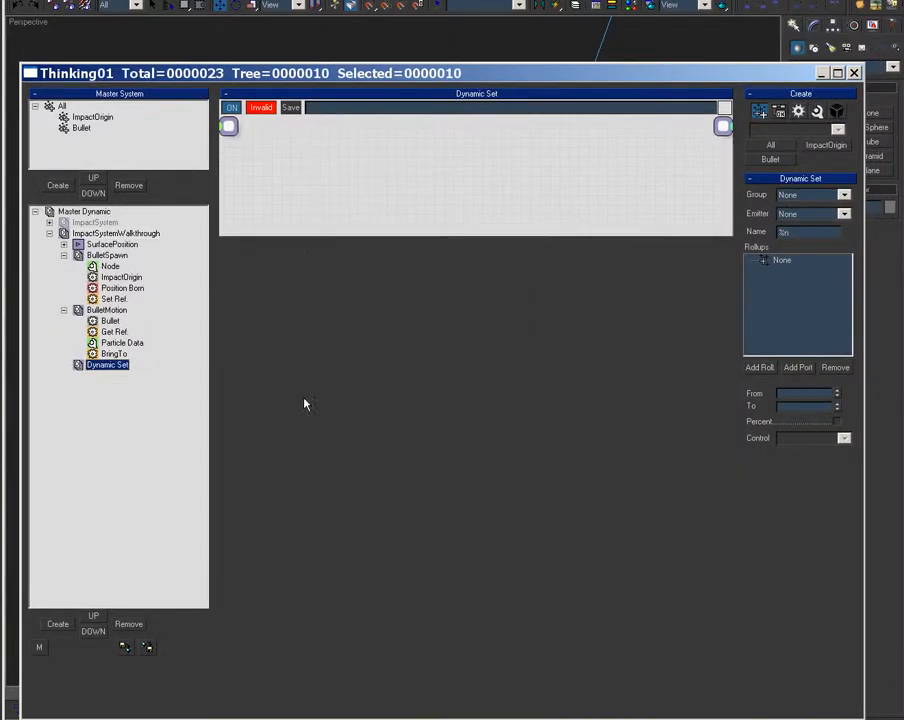
drag(305, 233, 316, 534)
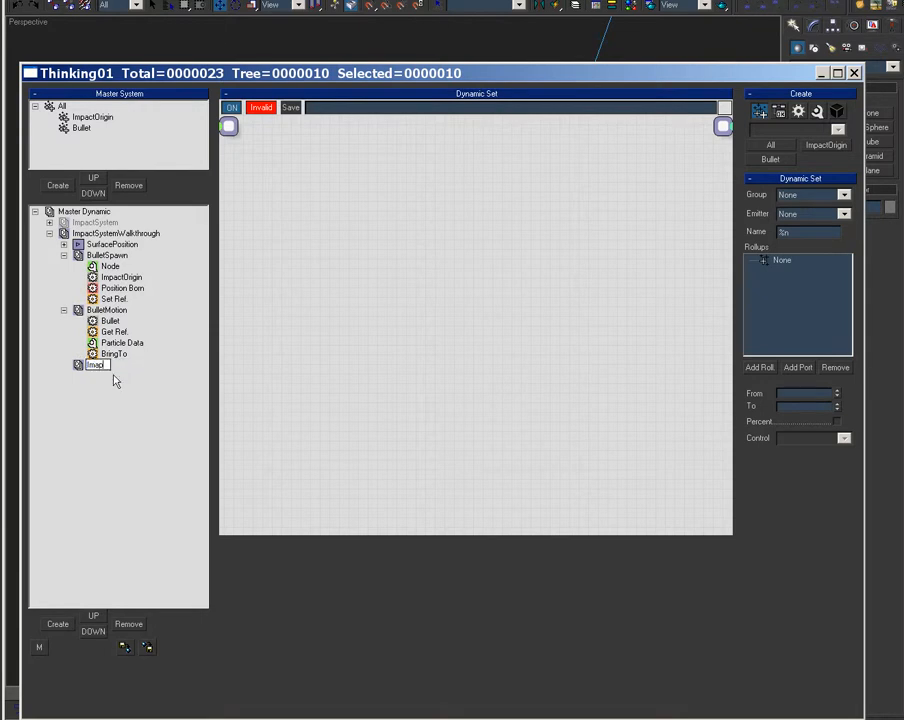
text(n)
key(Return)
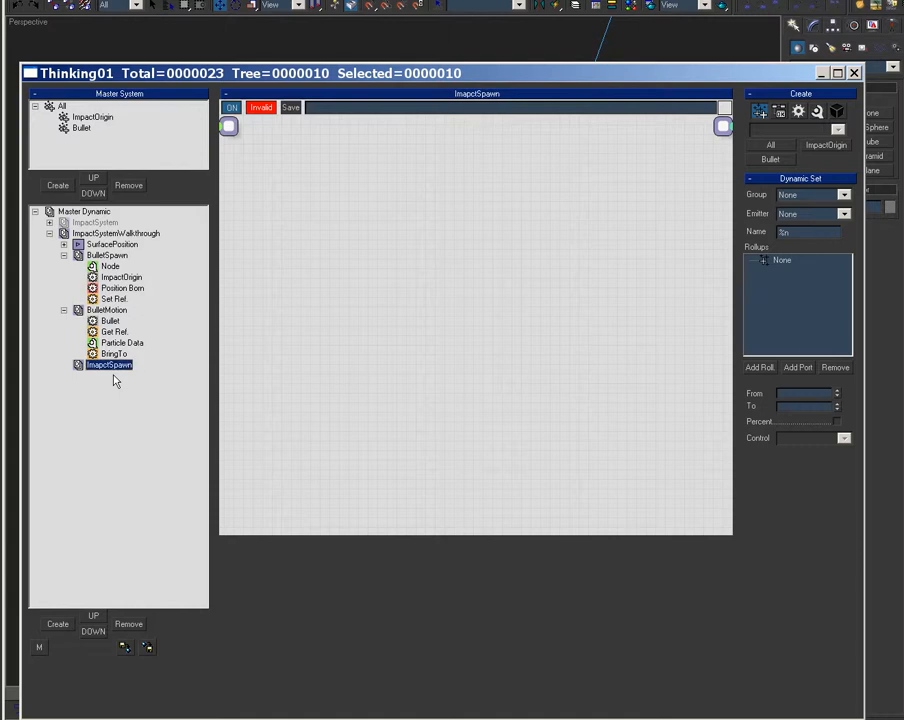
Create a dynamic set named DistanceTest inside ImapctSpawn and enlarge its node canvas.
click(77, 616)
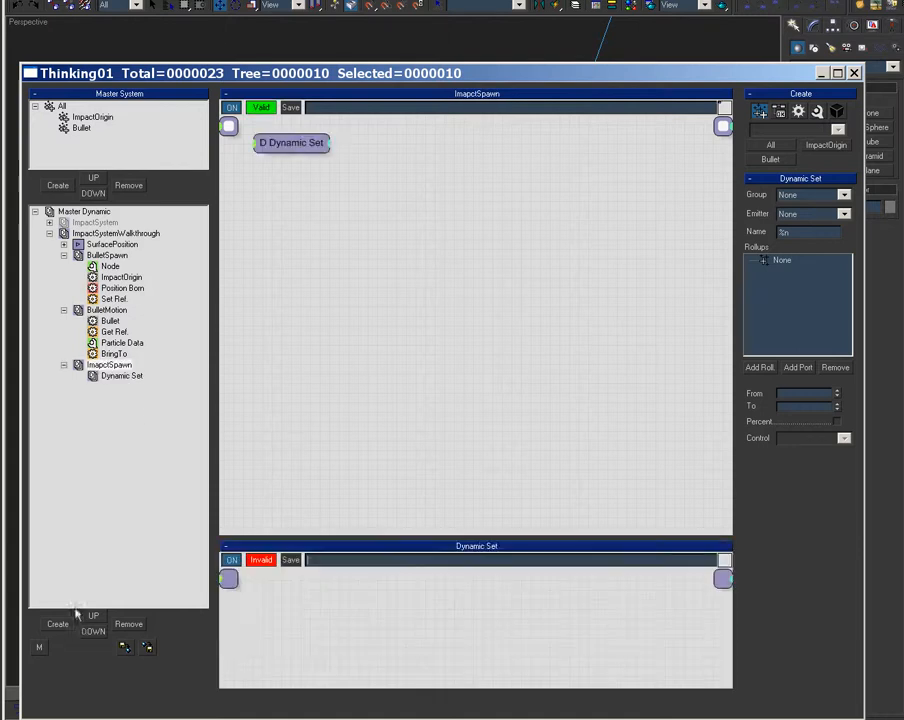
click(121, 377)
text(DistanceTes)
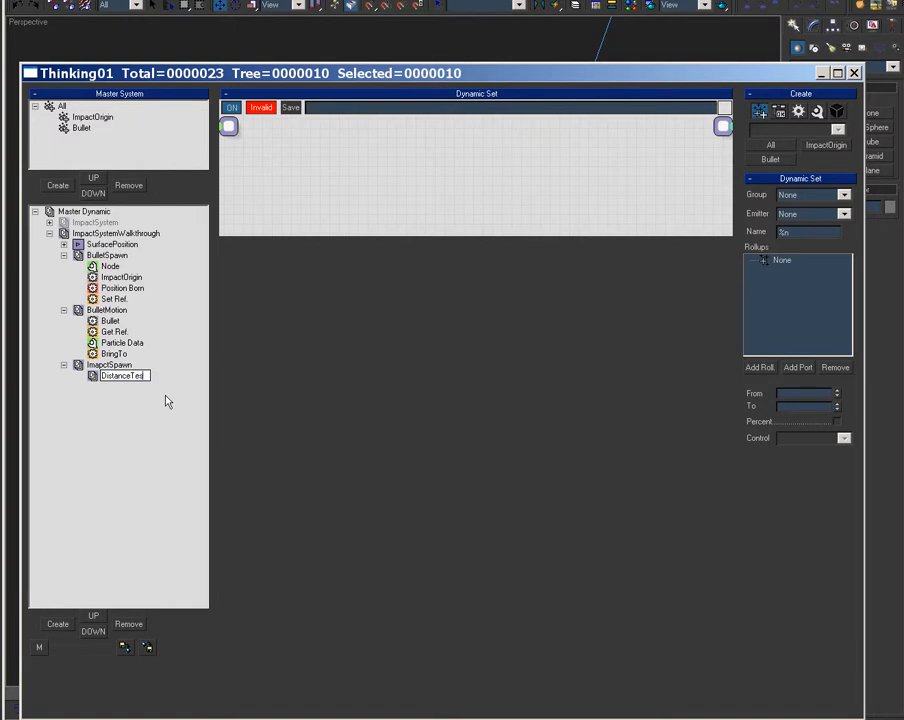
text(t)
key(Return)
drag(315, 233, 318, 506)
Add a Bullet group node to DistanceTest and connect its particle to a new Get Ref. operator set to To Me.
right_click(264, 254)
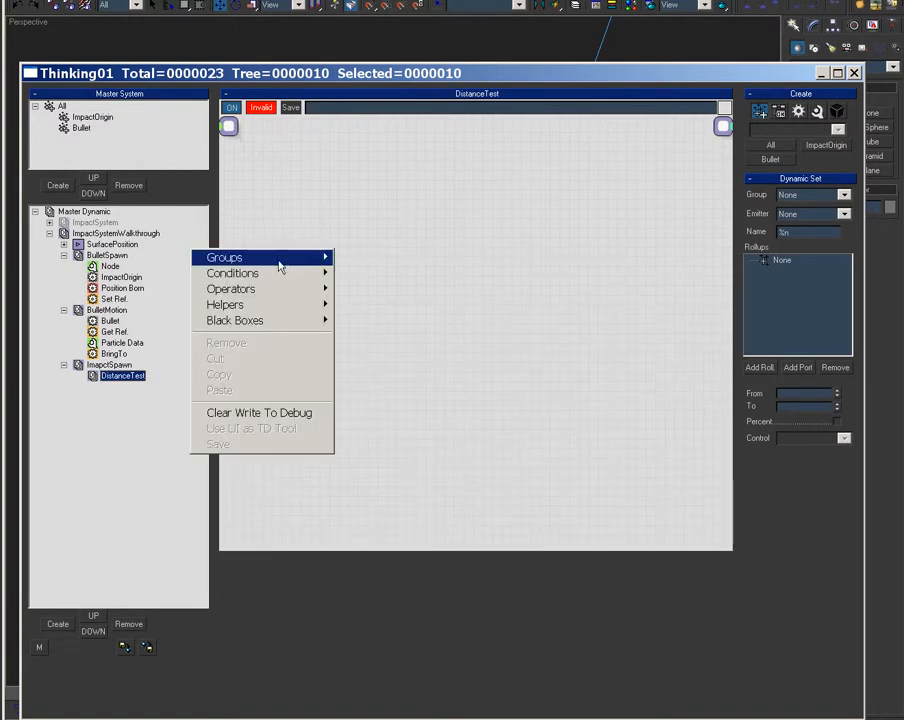
mouse_move(283, 258)
click(373, 290)
drag(287, 265, 265, 272)
right_click(289, 243)
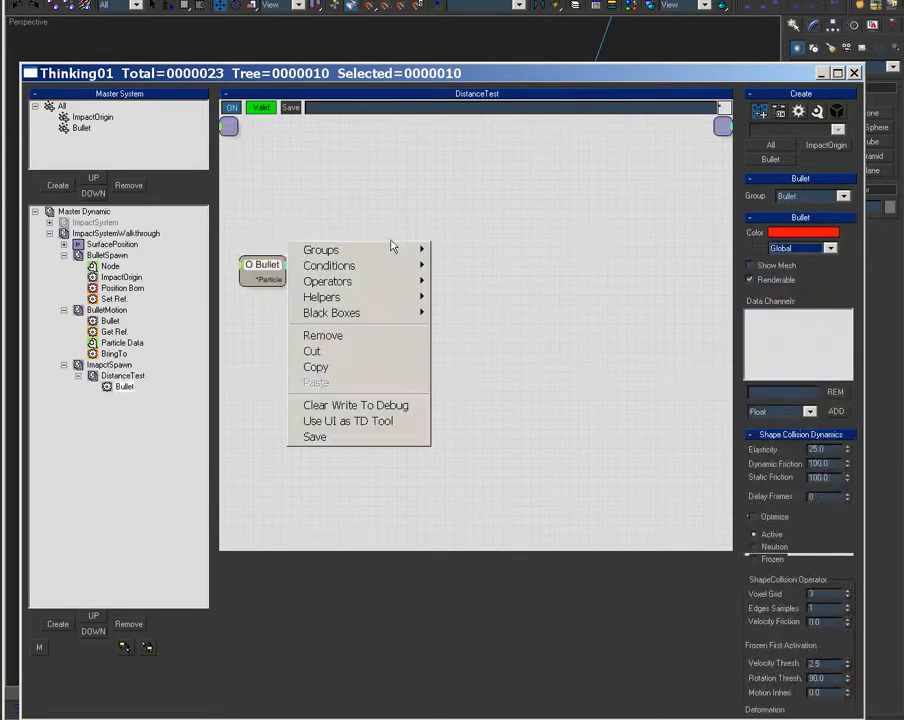
mouse_move(380, 281)
mouse_move(506, 406)
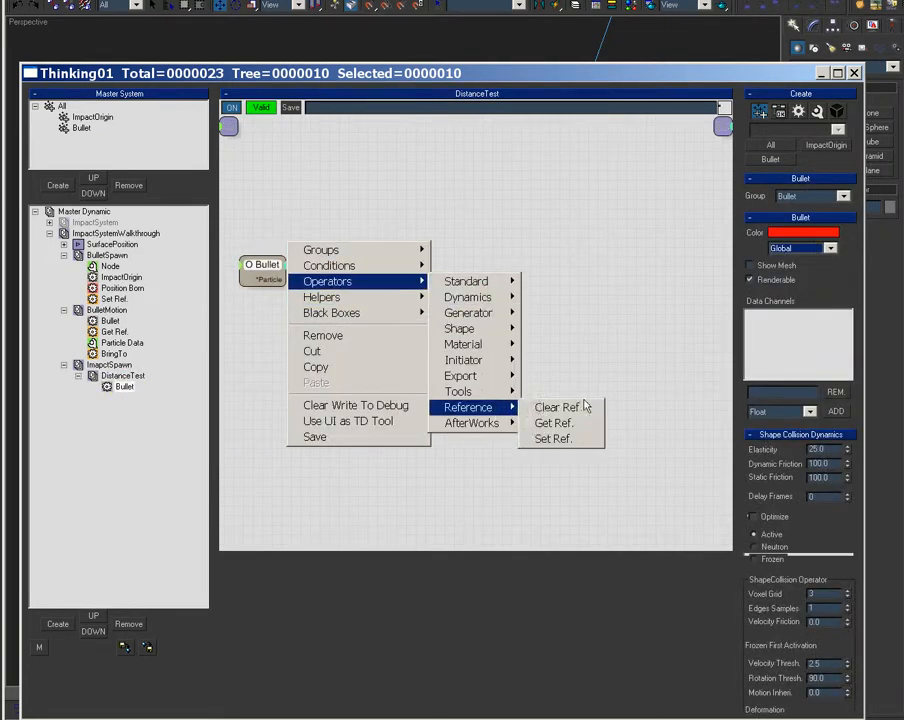
click(576, 422)
drag(271, 283, 381, 238)
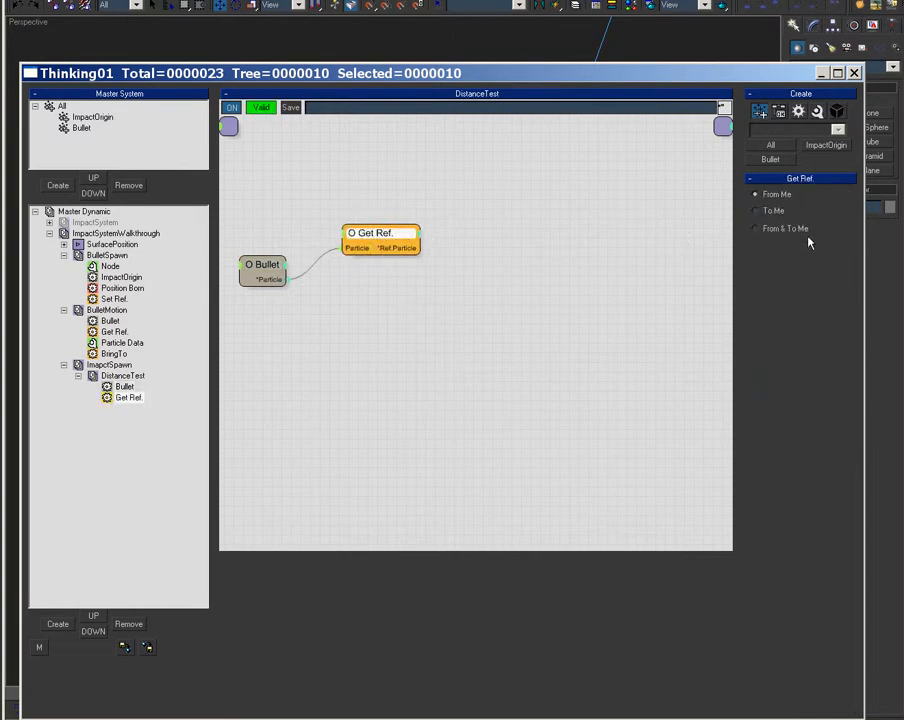
Add a Particle Data helper in DistanceTest and connect Get Ref.'s Ref.Particle output to its Particle input.
right_click(522, 247)
mouse_move(563, 308)
mouse_move(630, 305)
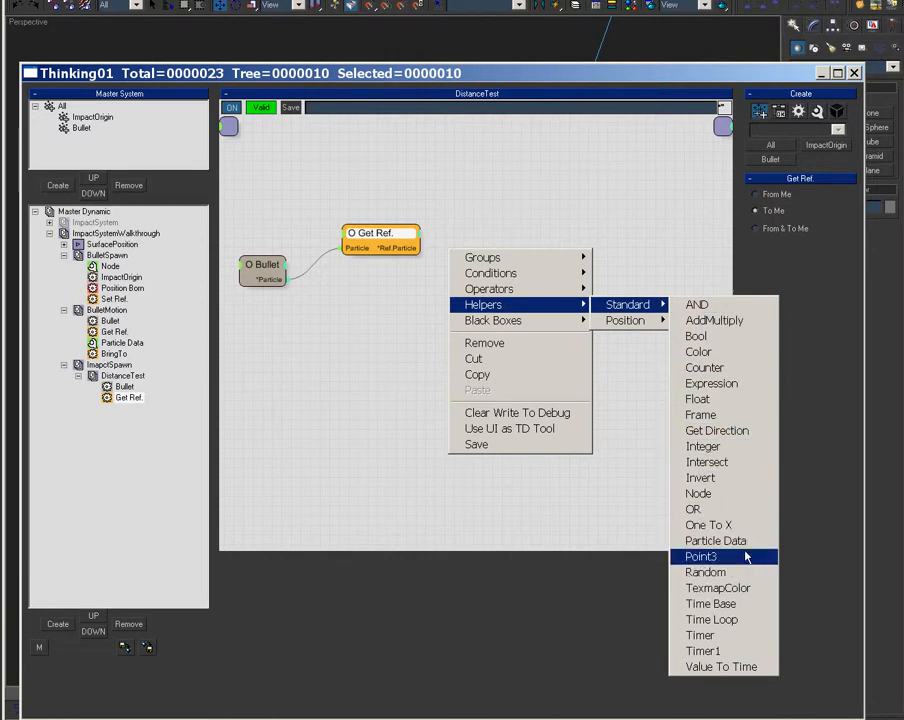
click(716, 540)
drag(547, 259, 465, 235)
drag(405, 248, 449, 247)
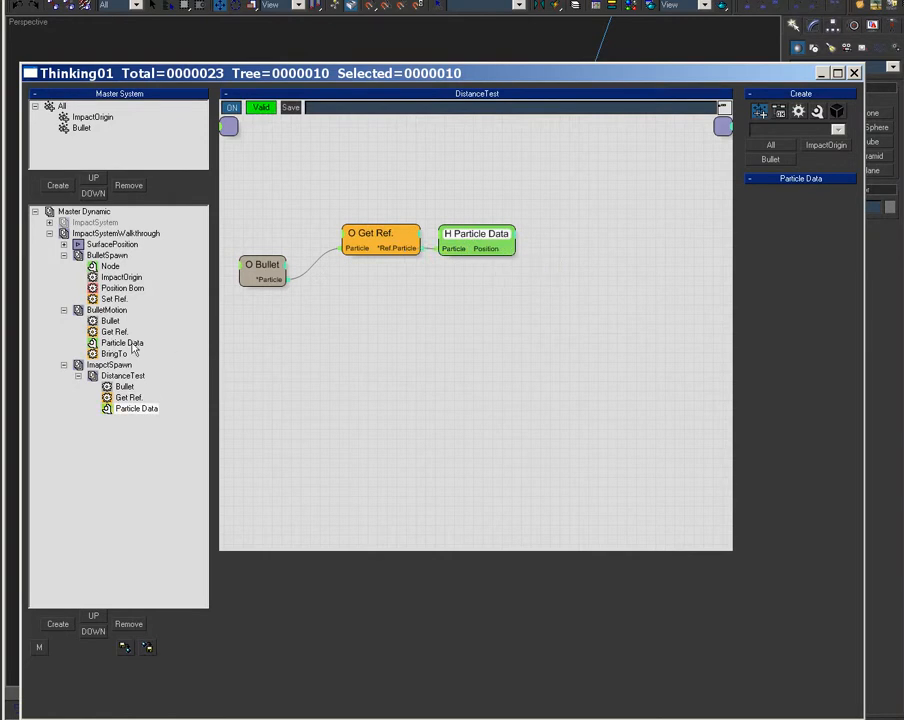
drag(488, 243, 497, 240)
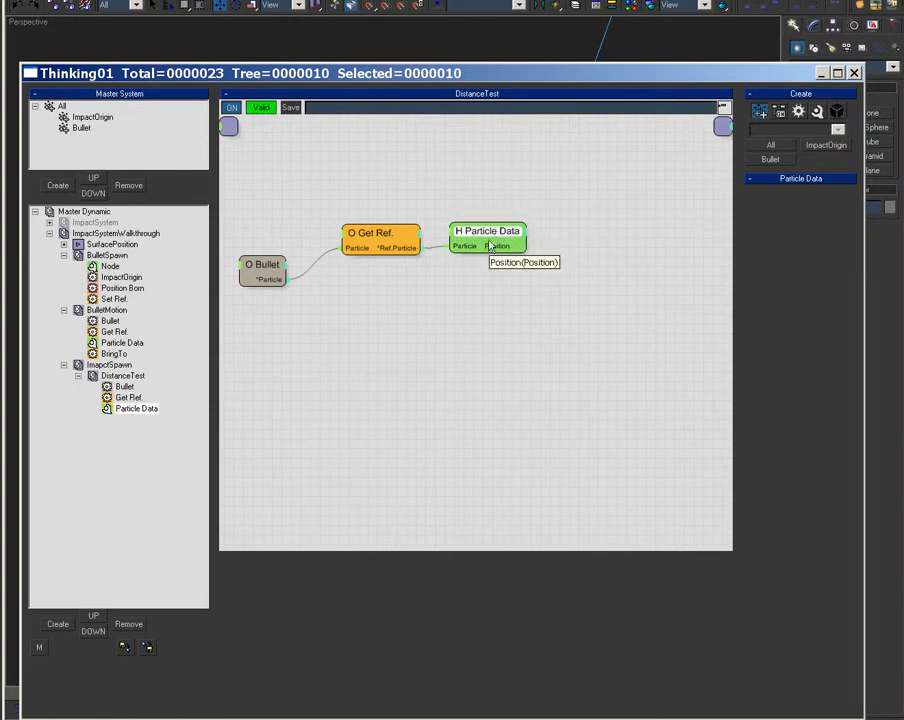
Add a Distance condition, wiring Particle Data's Position to Position 1 and Bullet's Particle to Position 2.
right_click(489, 299)
mouse_move(590, 322)
mouse_move(705, 343)
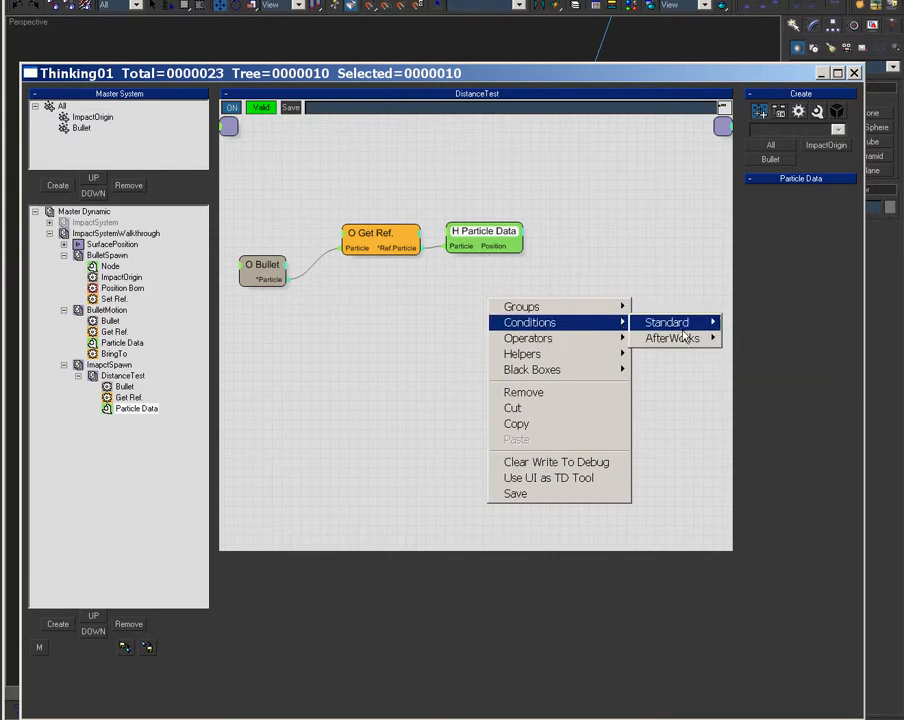
mouse_move(690, 325)
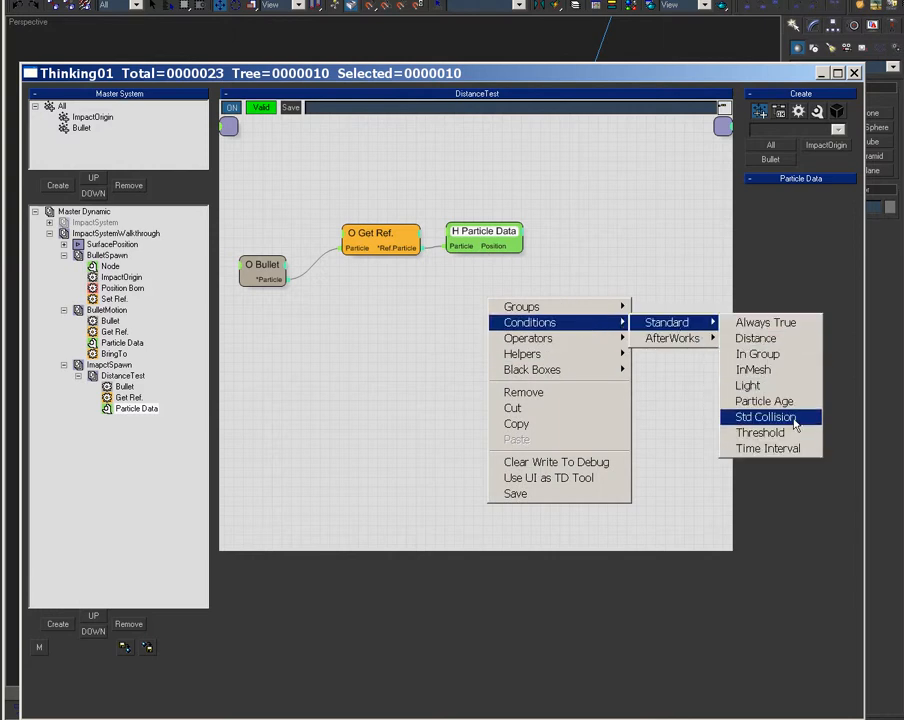
click(775, 345)
drag(577, 325, 509, 248)
drag(580, 338, 284, 280)
Add the abs math black box and connect the Distance condition's Distance output to its input a.
drag(650, 351, 497, 349)
right_click(544, 309)
mouse_move(607, 364)
mouse_move(676, 367)
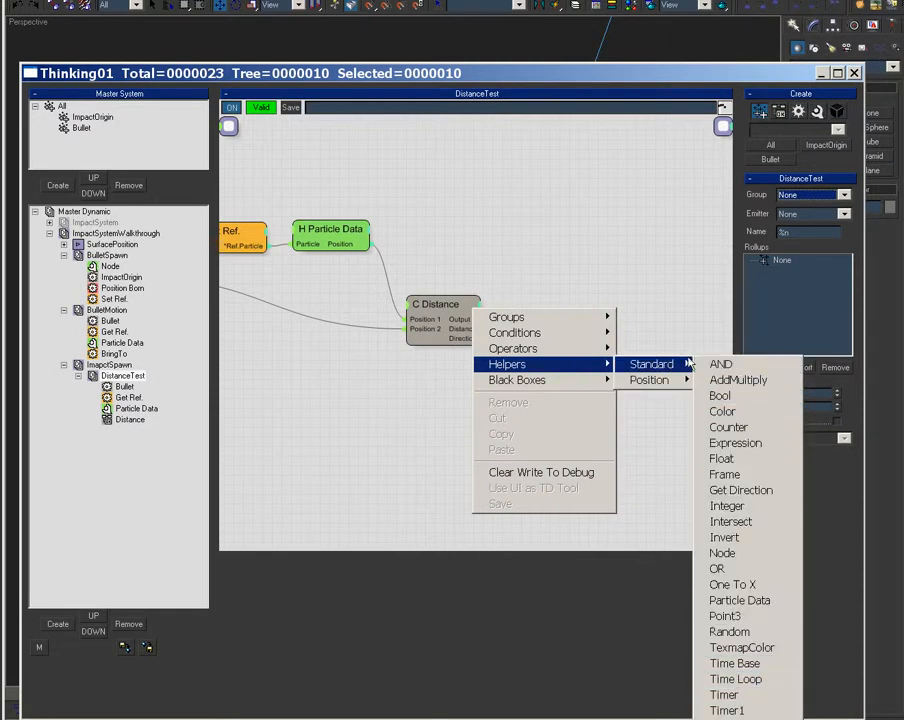
mouse_move(522, 384)
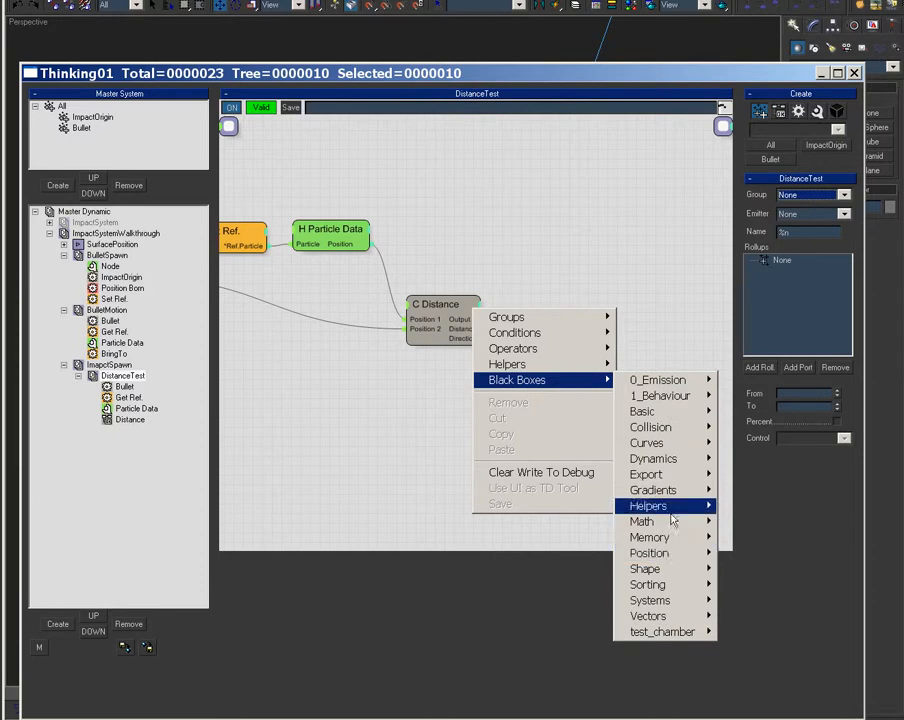
mouse_move(642, 521)
click(740, 252)
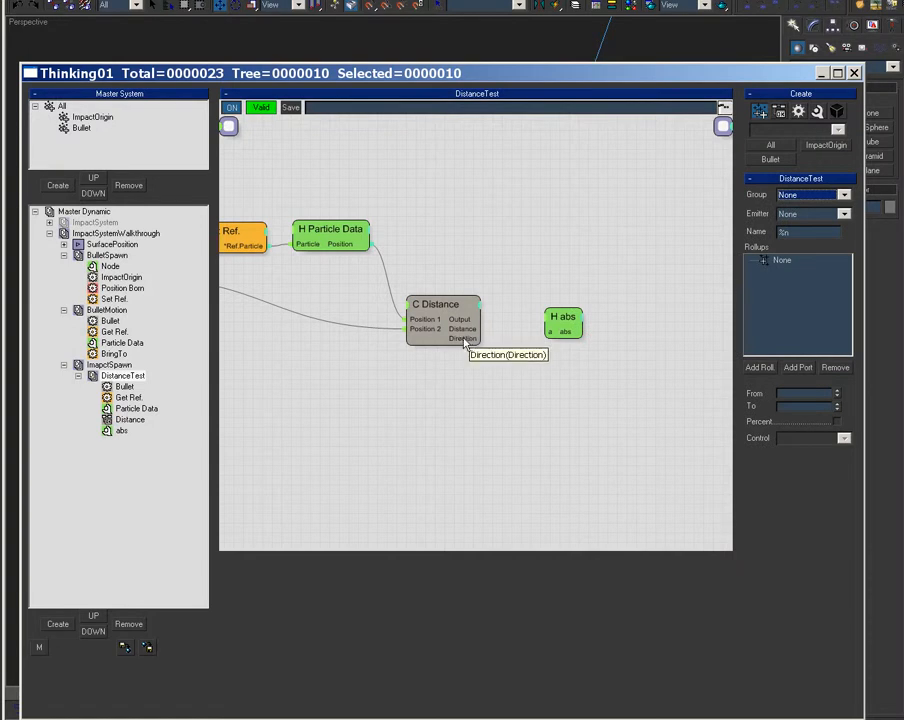
drag(570, 322, 553, 323)
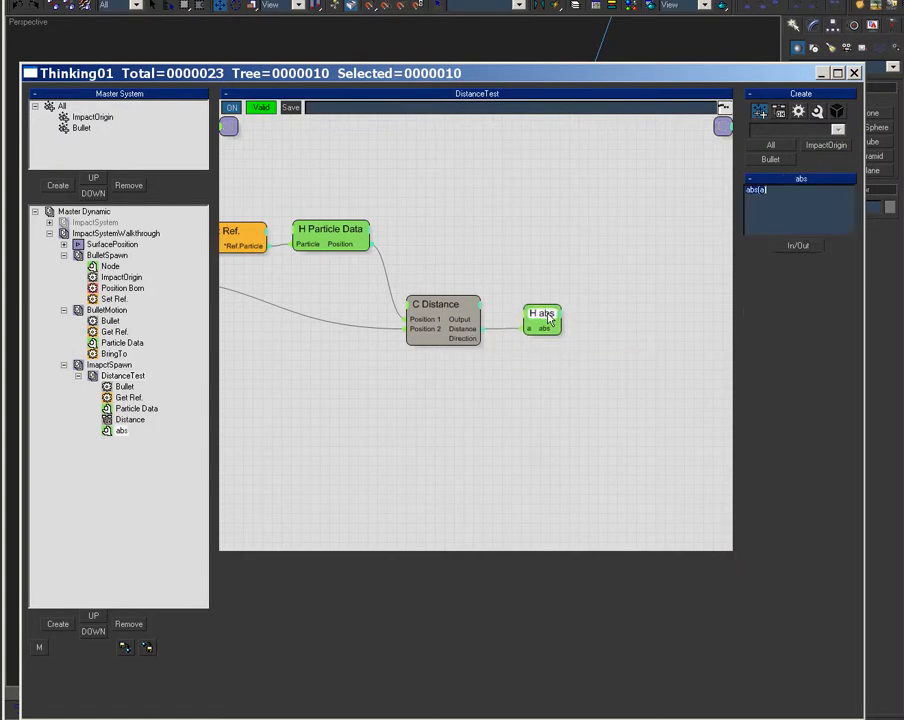
Add a Threshold condition and connect the abs output to its Value input.
middle_drag(624, 343, 532, 330)
right_click(518, 284)
mouse_move(652, 346)
mouse_move(620, 308)
mouse_move(712, 308)
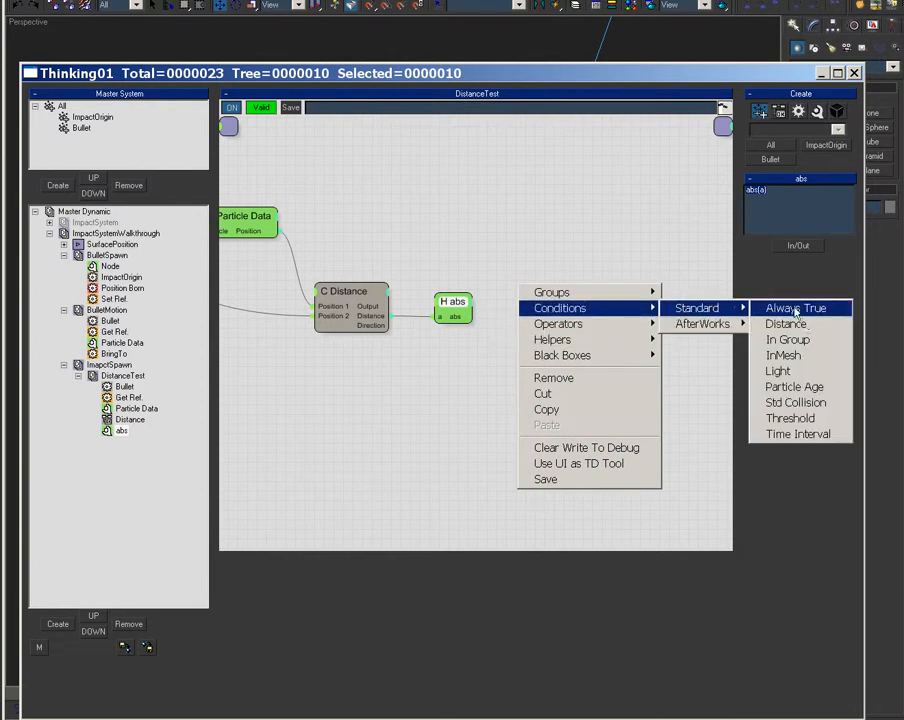
click(792, 418)
drag(620, 300, 577, 298)
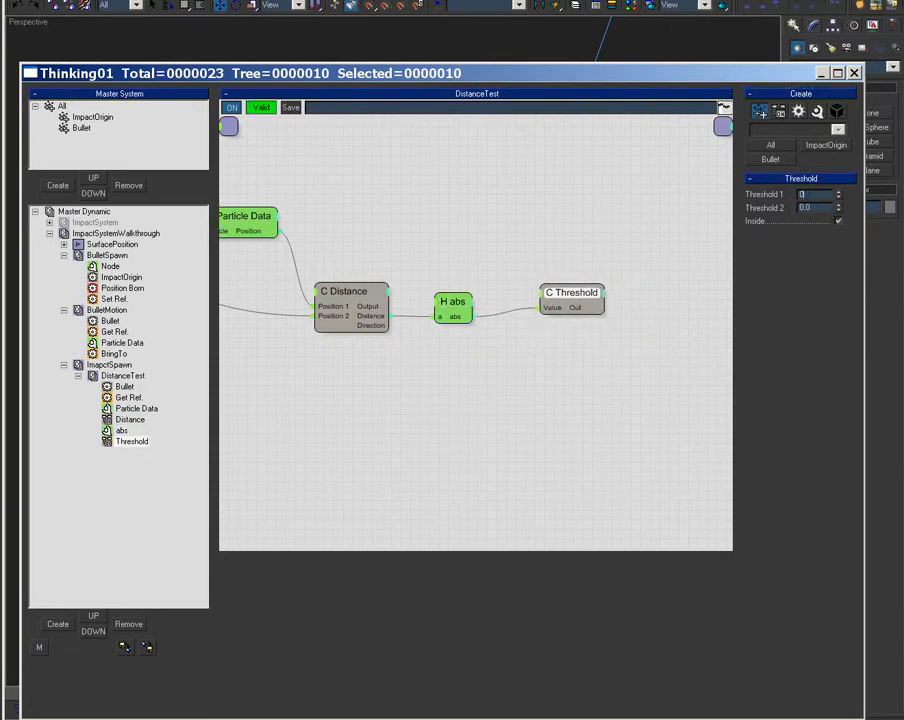
Add a Float helper, expose the Threshold 2 input on Threshold and connect Float's Value to it.
right_click(377, 370)
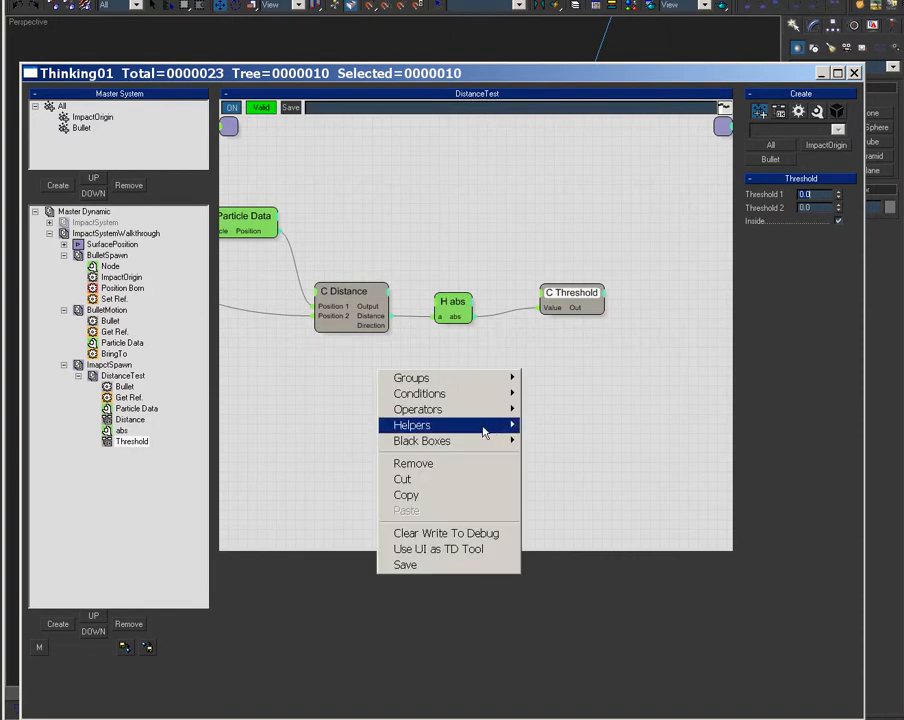
mouse_move(480, 425)
mouse_move(562, 425)
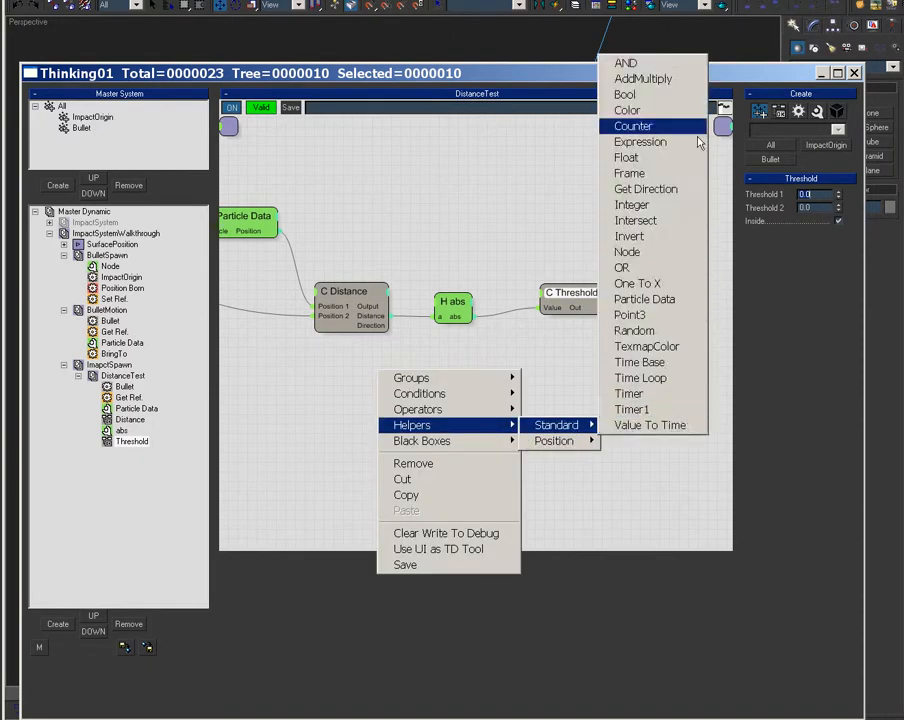
click(627, 157)
right_click(545, 304)
click(550, 362)
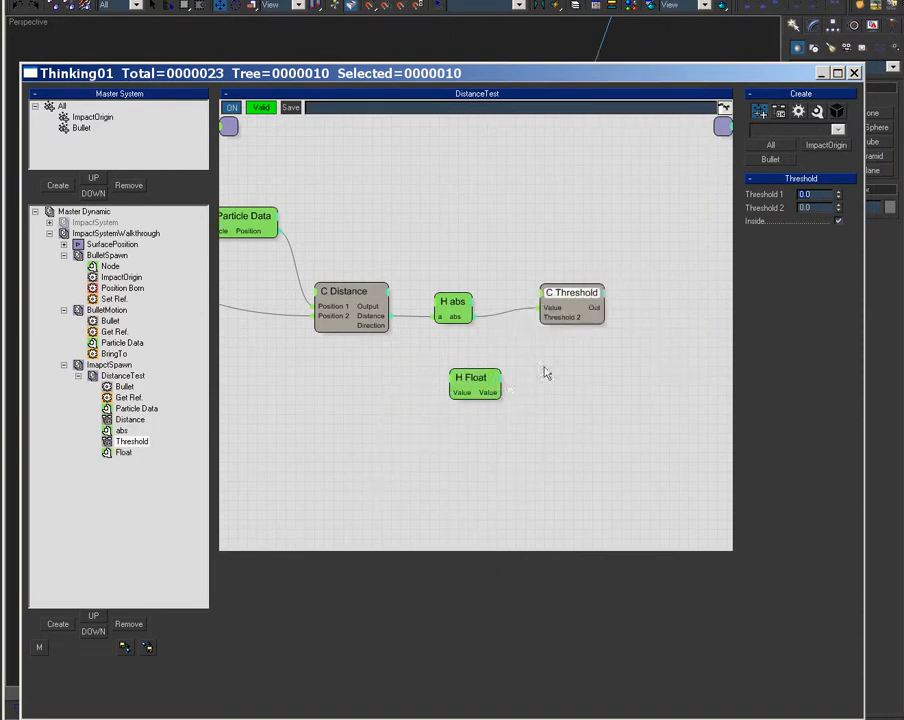
drag(497, 392, 548, 333)
drag(470, 384, 448, 347)
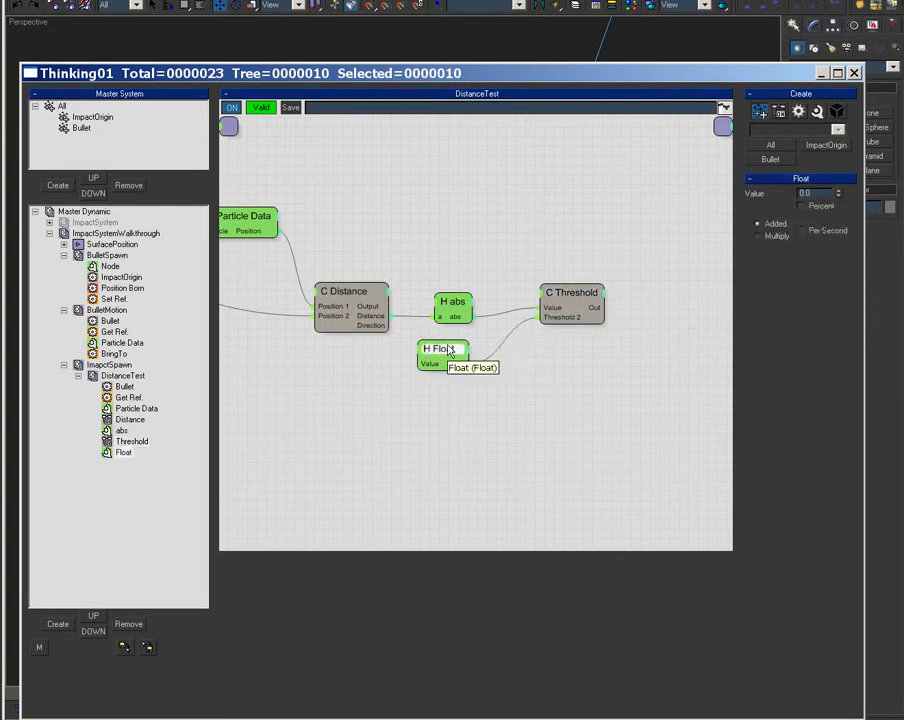
Expose Threshold's Out as an output of the DistanceTest dynamic set.
middle_drag(589, 385, 545, 420)
drag(552, 346, 722, 132)
middle_drag(408, 465, 493, 419)
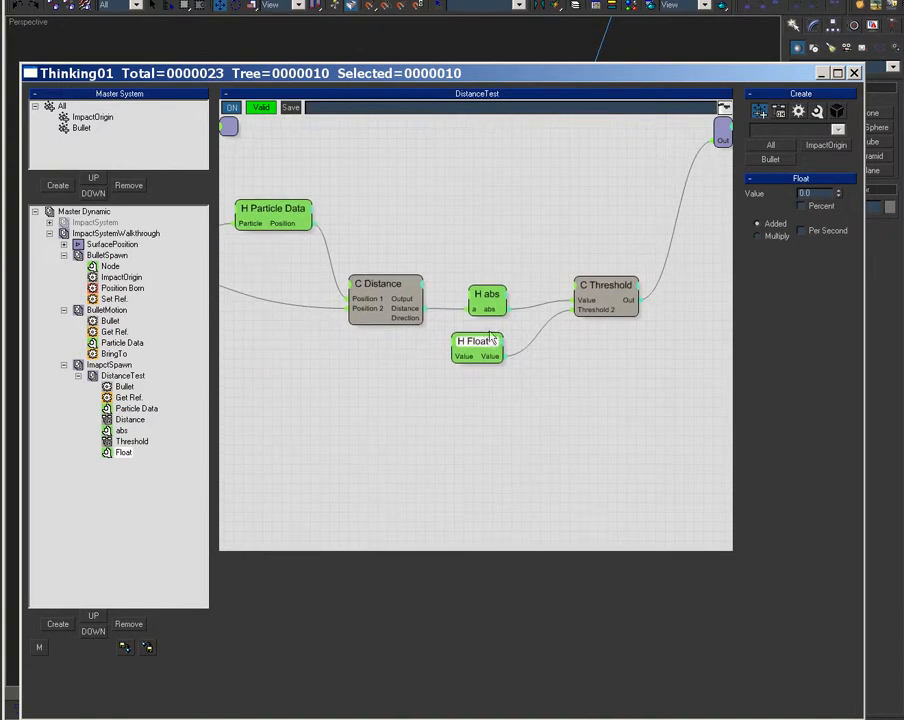
Add an Alignment operator and connect the Distance condition's Direction output to its Direction input.
right_click(464, 406)
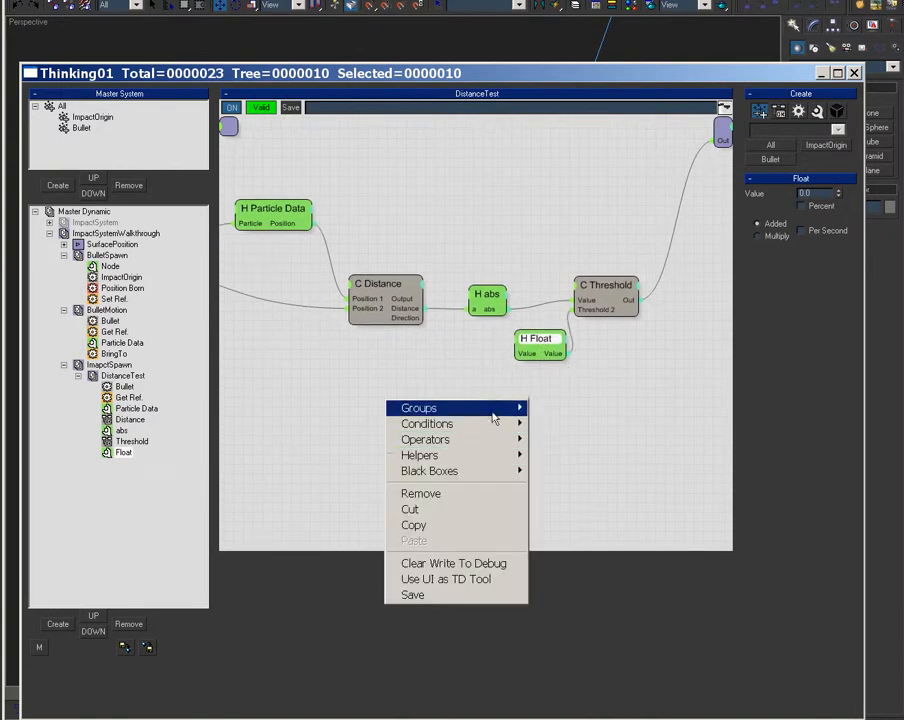
mouse_move(484, 456)
mouse_move(607, 462)
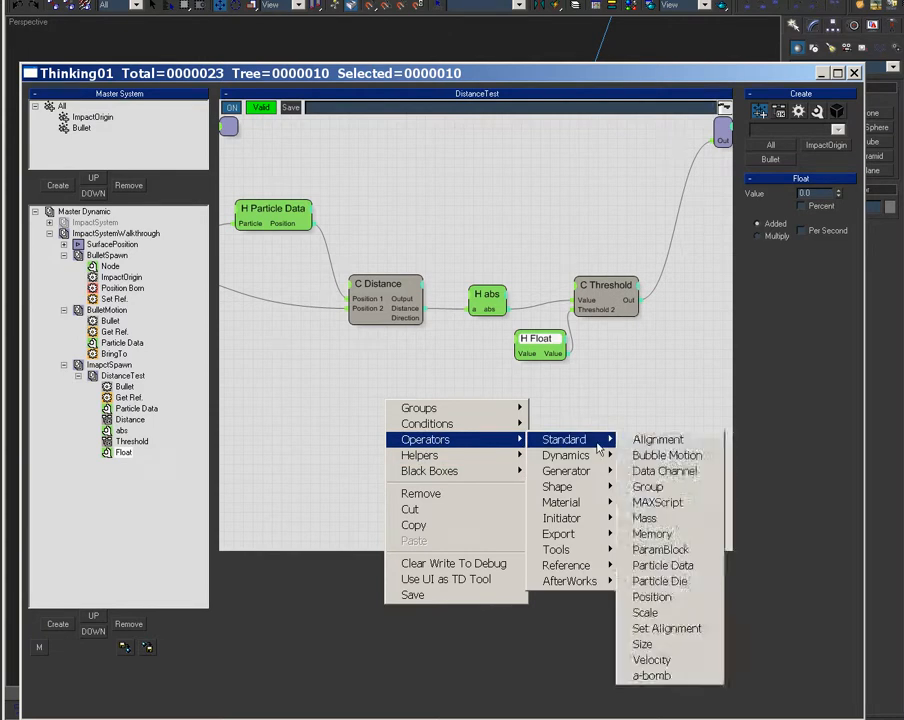
click(666, 634)
drag(475, 459, 475, 455)
right_click(501, 400)
click(362, 366)
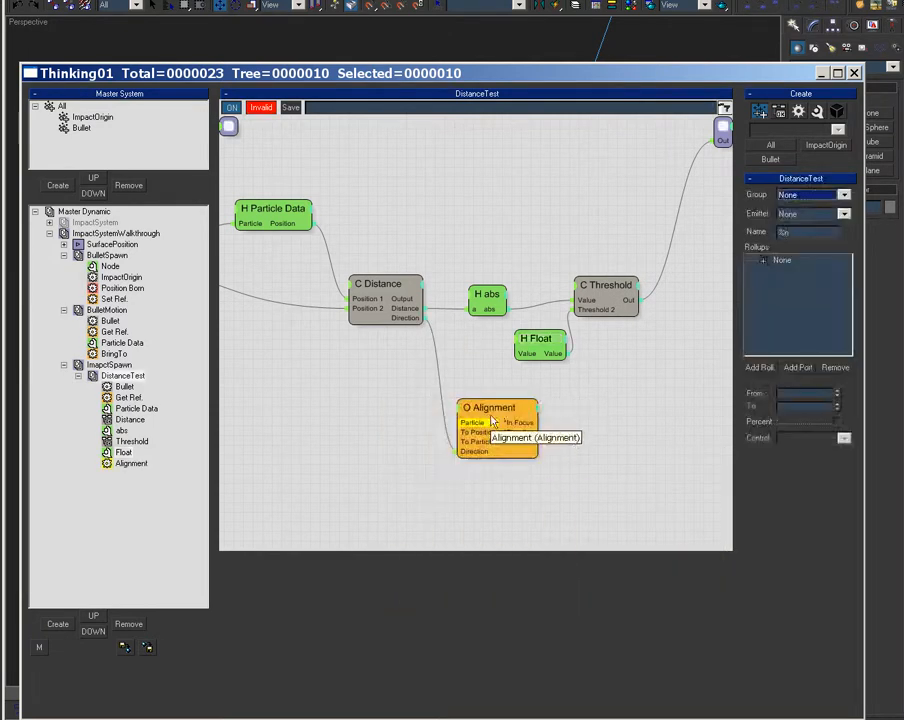
Connect Bullet's Particle output to Alignment's Particle input and place the Alignment node below Float.
drag(490, 408, 291, 370)
middle_drag(291, 373, 563, 379)
drag(542, 391, 331, 266)
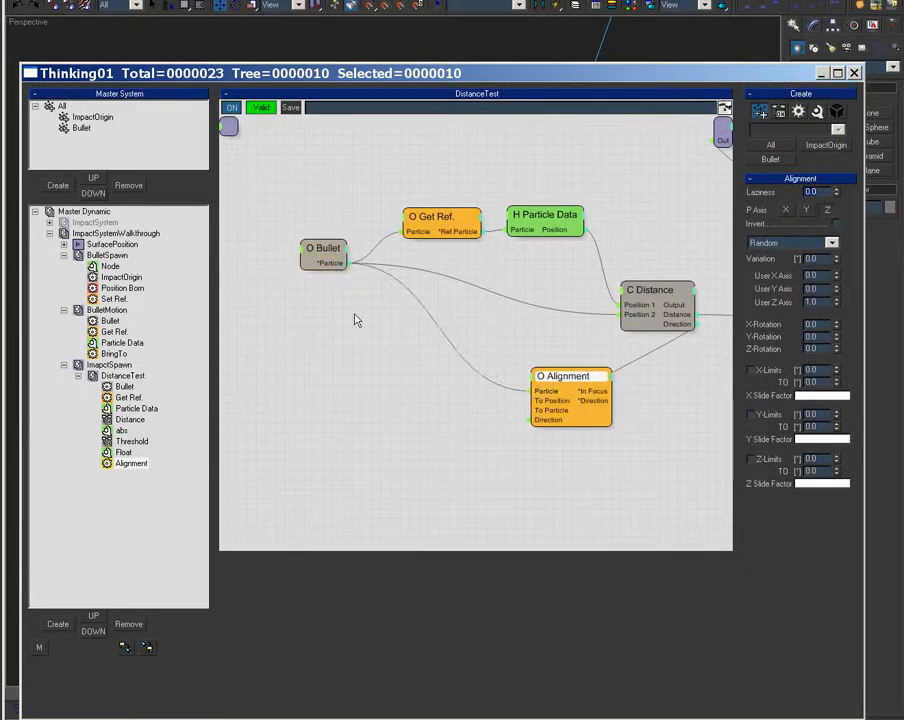
middle_drag(589, 487, 308, 463)
drag(328, 356, 554, 376)
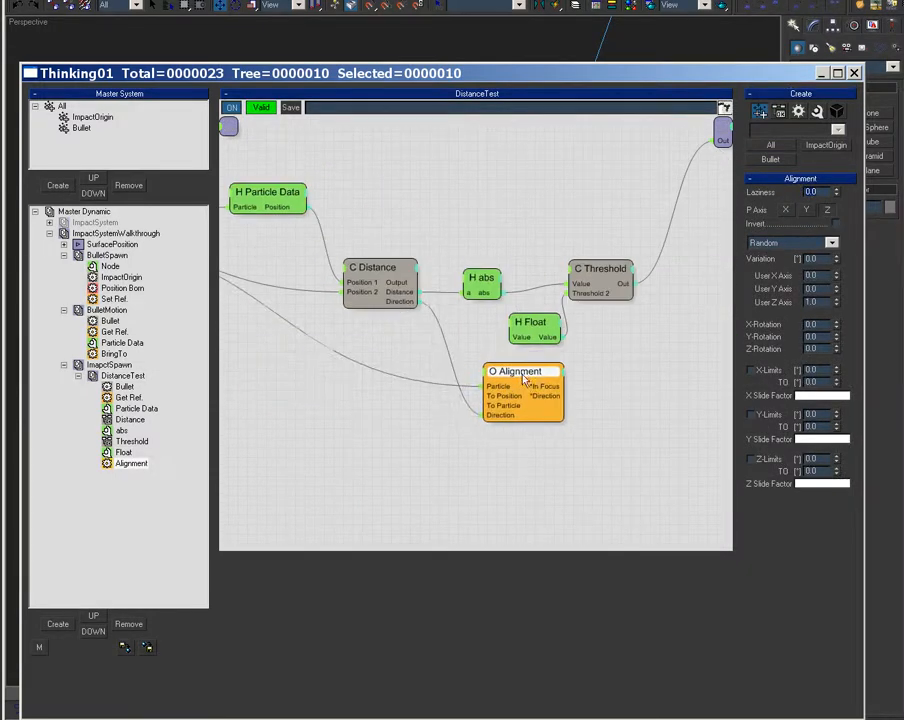
Set the Float helper's value to 5.0 and place its node directly below abs.
middle_drag(578, 337, 486, 359)
drag(450, 351, 407, 343)
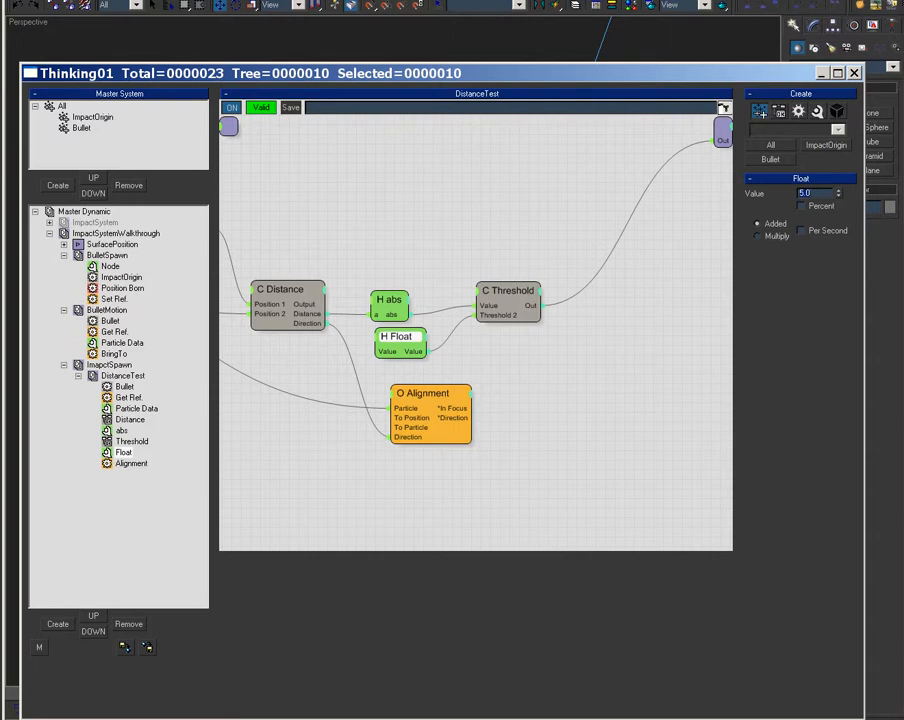
Expose Particle Data's Position and Bullet's Particle as further outputs of the DistanceTest dynamic set.
middle_drag(338, 403, 540, 383)
middle_drag(459, 421, 337, 421)
drag(336, 222, 716, 133)
middle_drag(303, 400, 446, 408)
drag(418, 330, 714, 130)
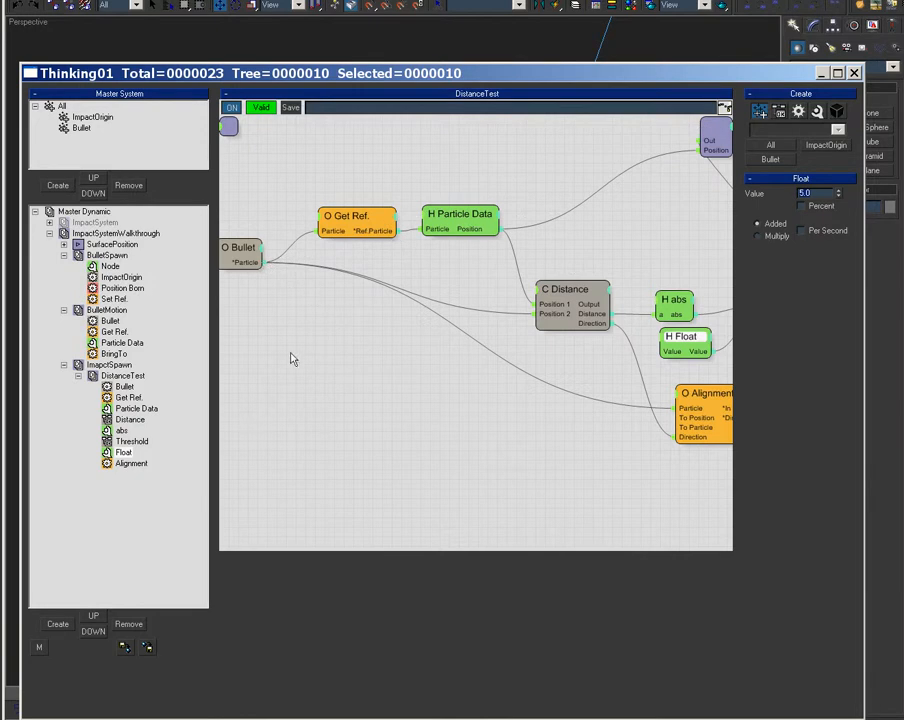
drag(261, 262, 698, 158)
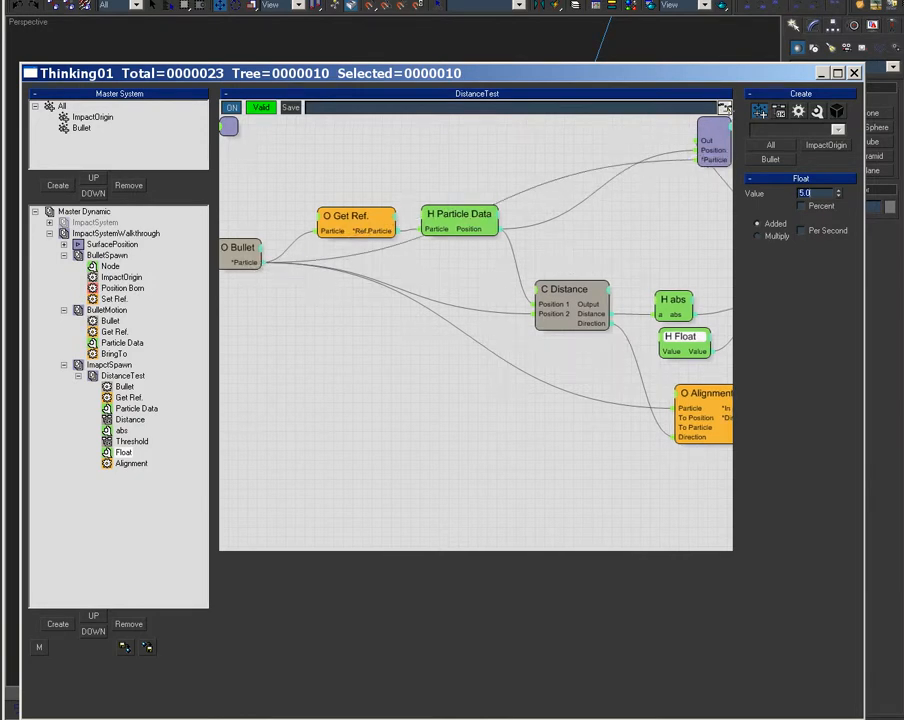
middle_drag(455, 517, 255, 517)
middle_drag(528, 496, 470, 456)
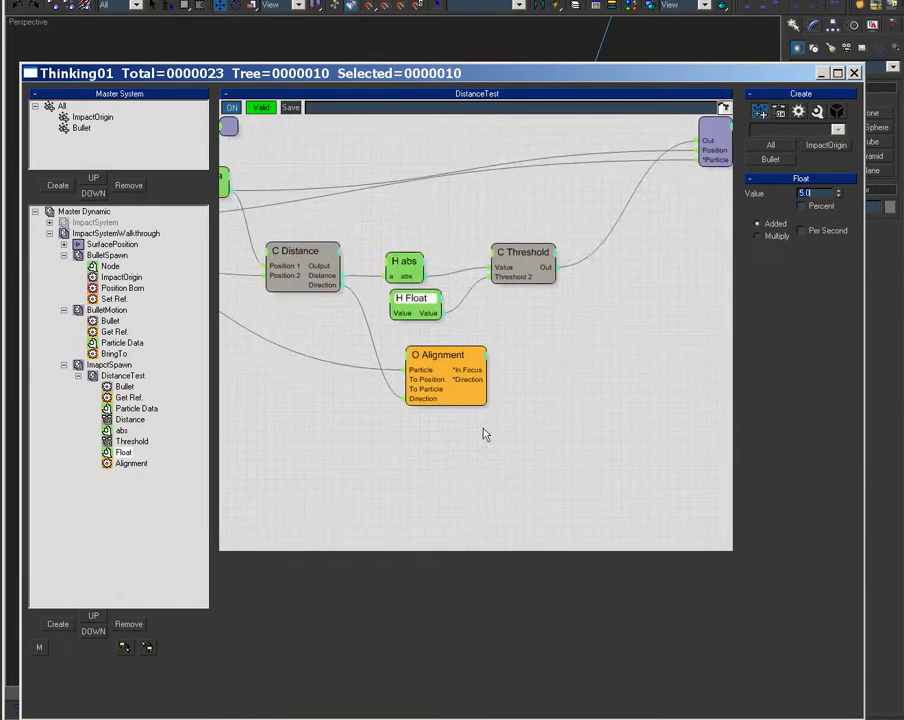
Duplicate the Threshold condition below the original and connect the abs output to the copy's Value input.
drag(518, 263, 523, 266)
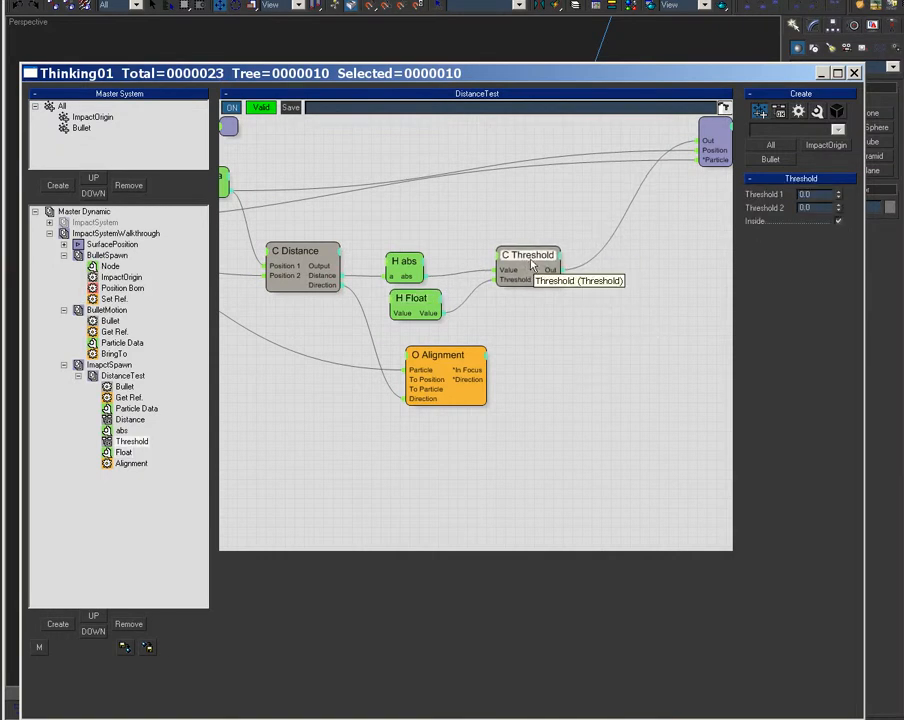
shift+drag(537, 264, 548, 318)
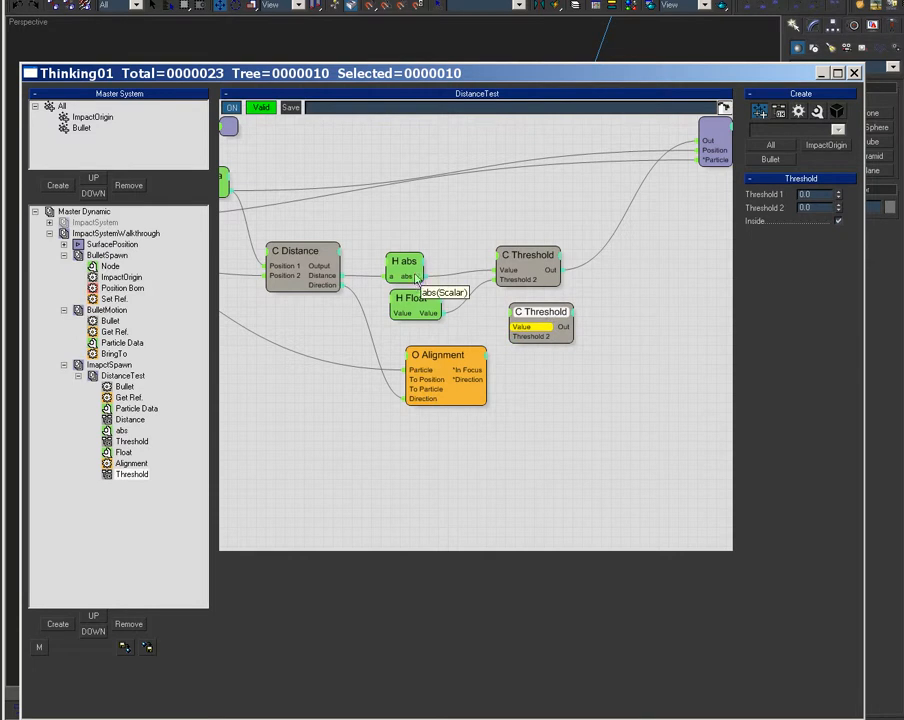
drag(422, 277, 512, 327)
Duplicate the Float helper with value -2, feed the original Float into it, and connect its output to the second Threshold's Threshold 2 input.
shift+drag(423, 308, 395, 507)
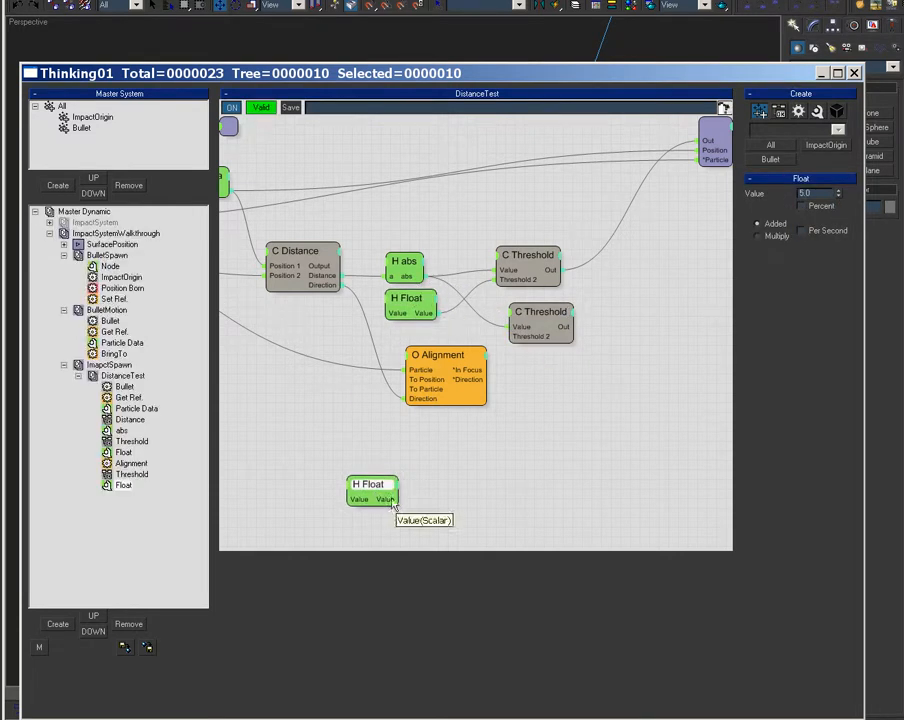
drag(532, 309, 628, 304)
drag(394, 484, 554, 342)
drag(424, 316, 512, 358)
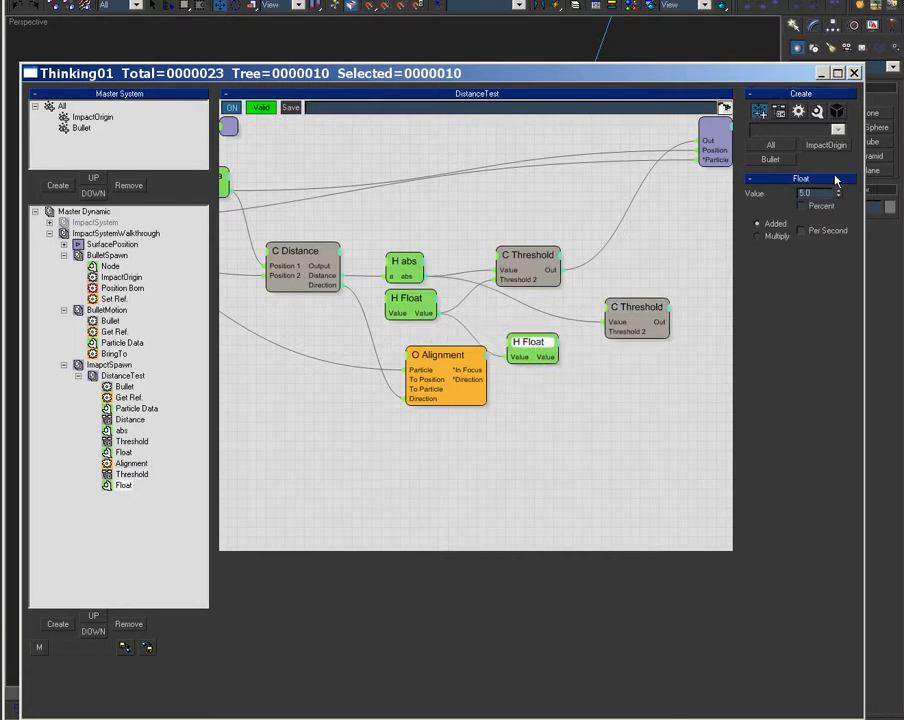
drag(816, 194, 774, 197)
text(-2)
drag(555, 359, 495, 329)
drag(625, 325, 585, 315)
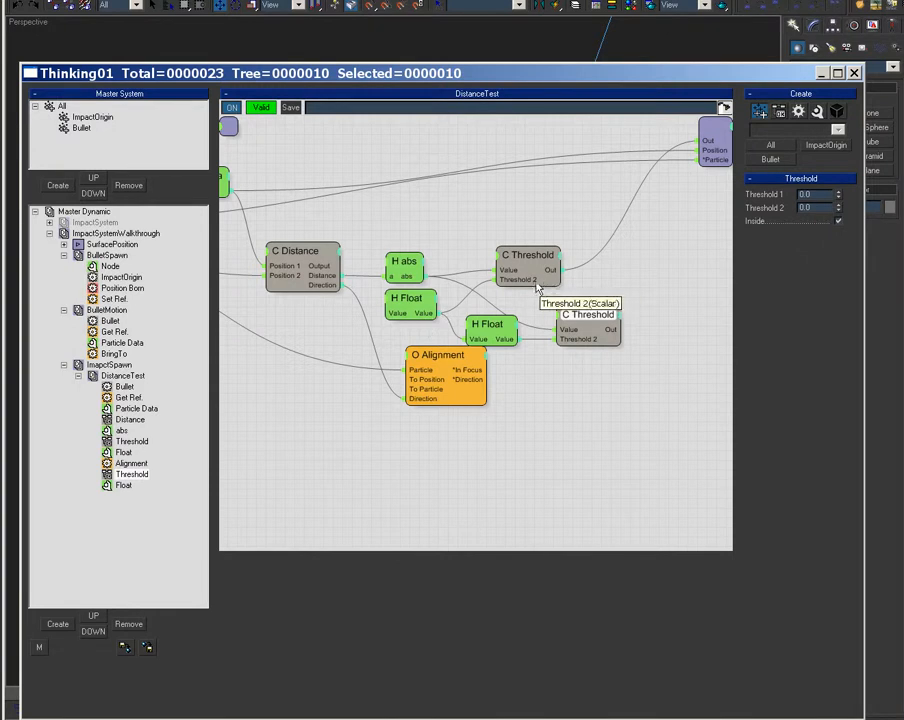
Tidy the DistanceTest layout by aligning the two Threshold nodes above each other beside the second Float.
drag(322, 256, 318, 256)
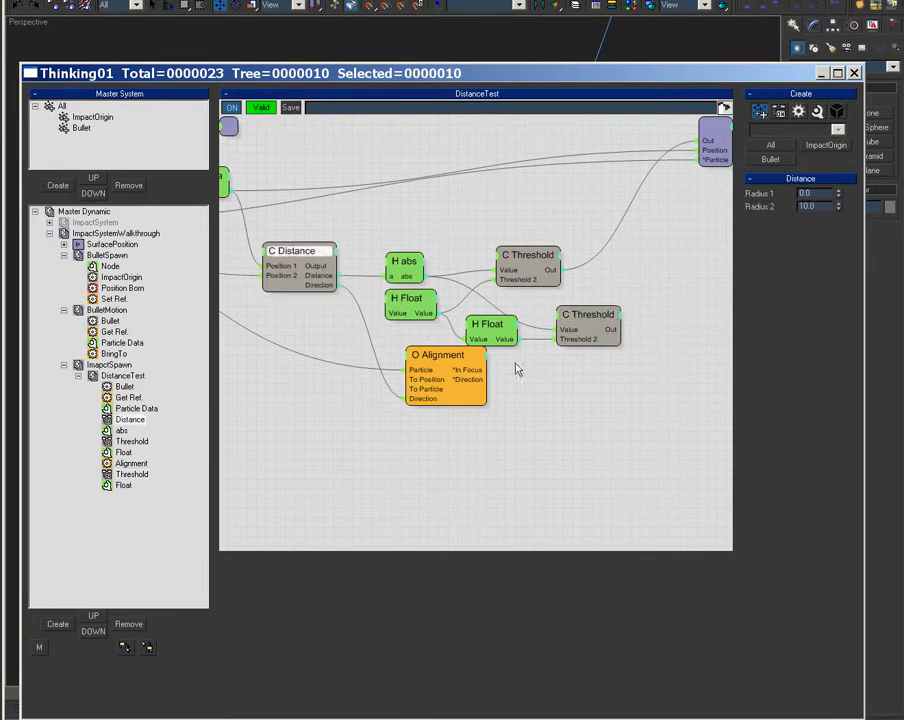
drag(535, 265, 589, 260)
drag(497, 332, 494, 332)
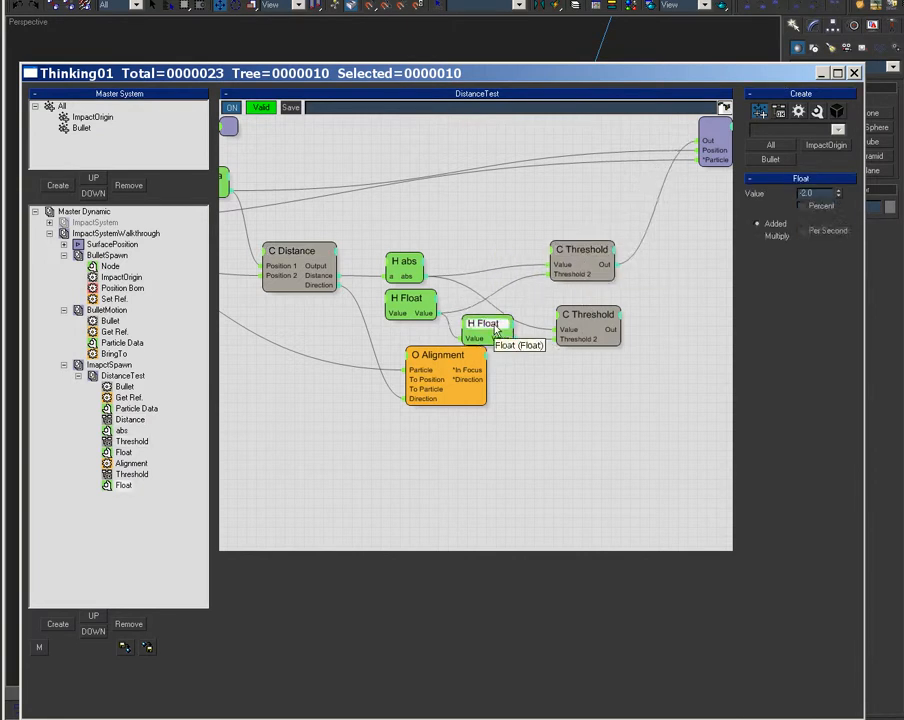
drag(586, 320, 577, 320)
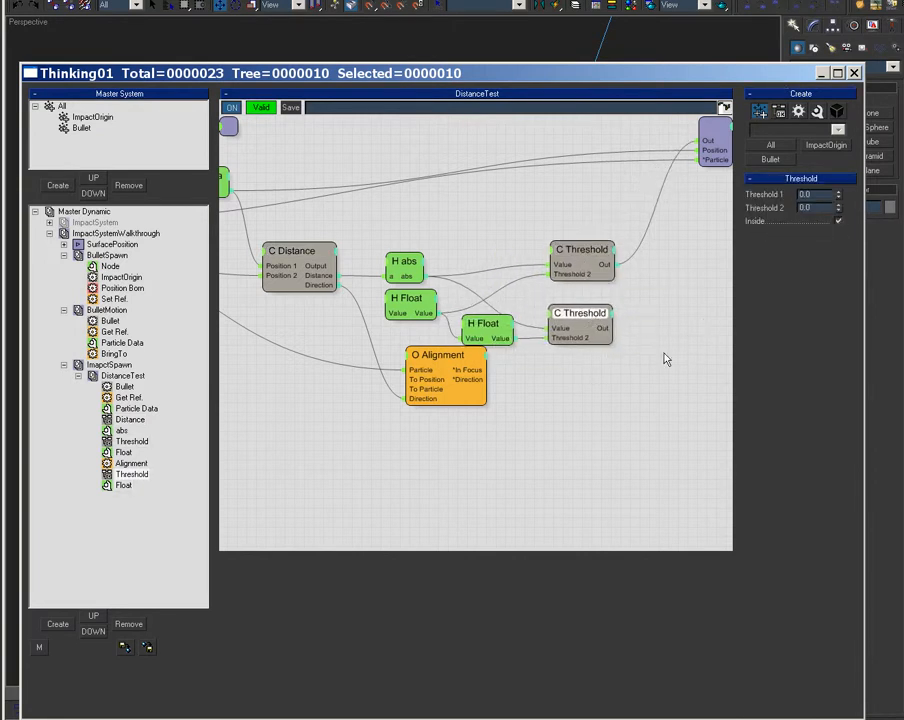
Add a Particle Die operator driven by the second Threshold's Out and connect Bullet's Particle output to its Particle input.
right_click(585, 358)
mouse_move(690, 399)
mouse_move(812, 400)
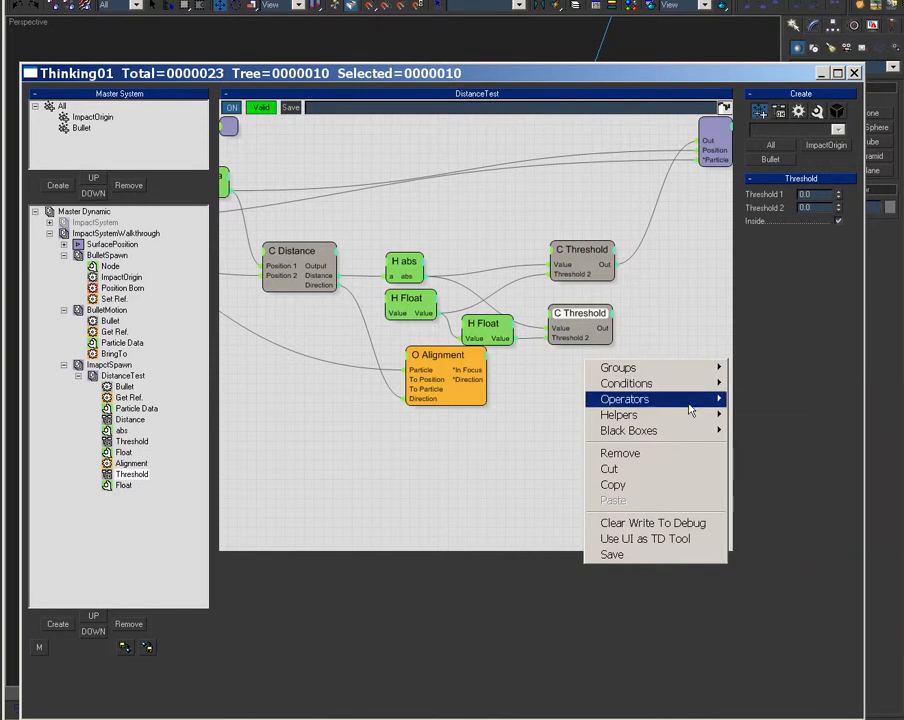
click(836, 541)
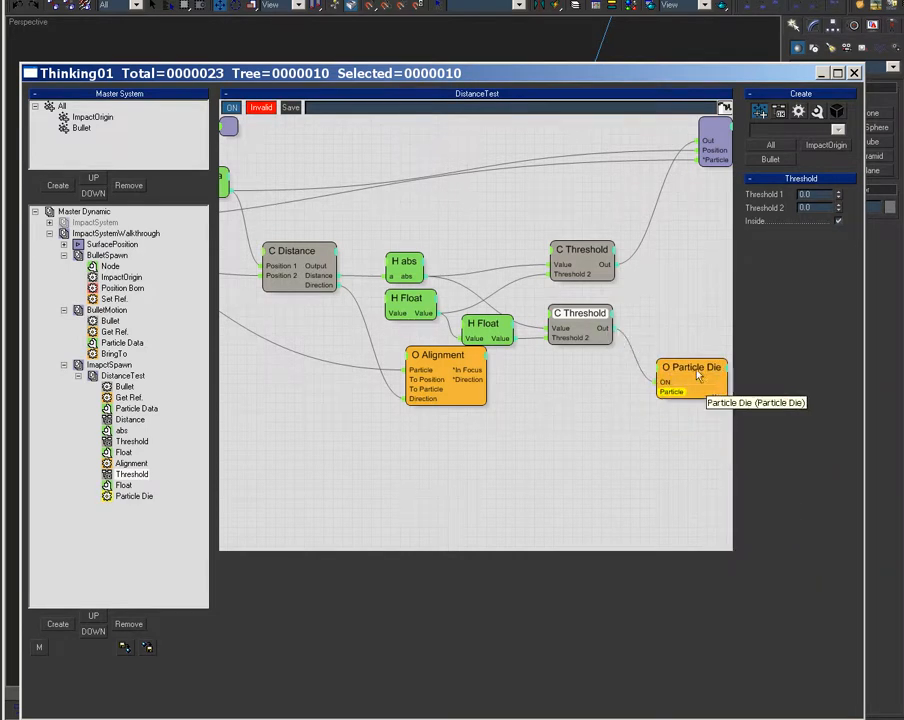
drag(700, 377, 293, 440)
middle_drag(293, 440, 595, 495)
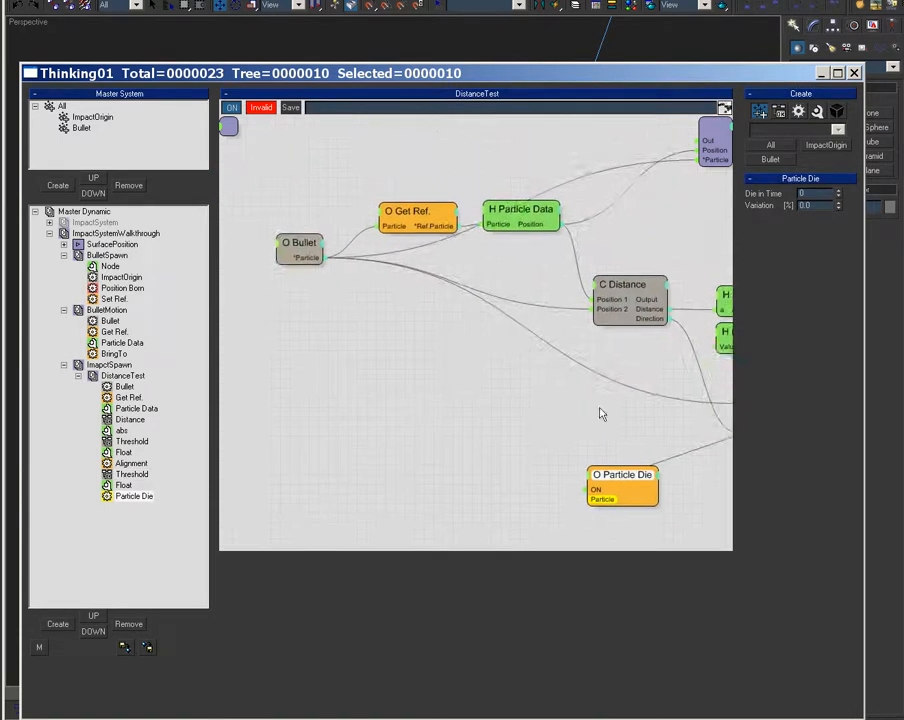
drag(592, 499, 306, 264)
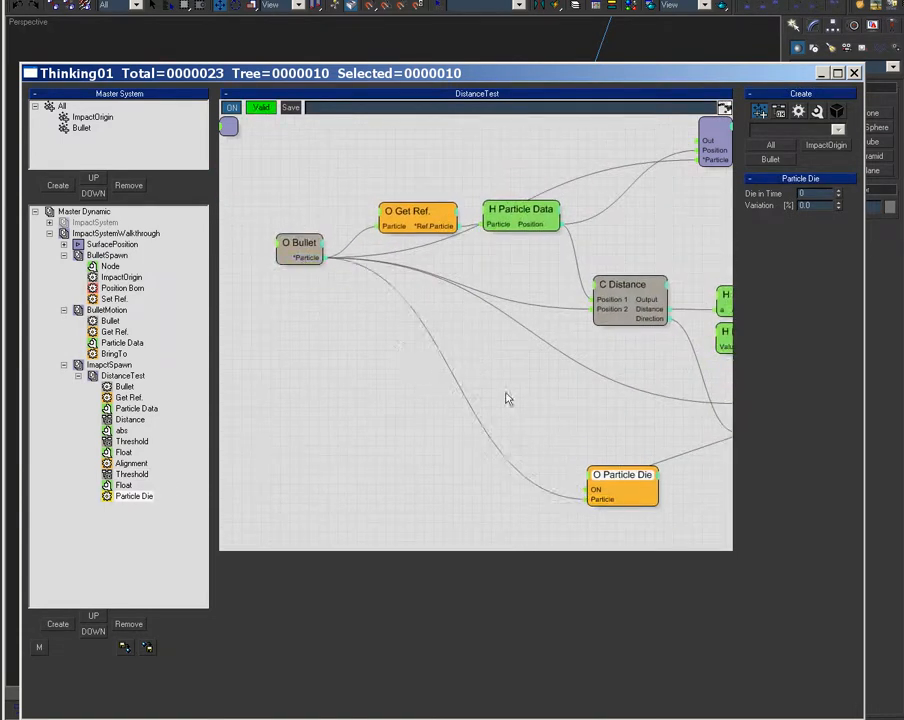
Place the Particle Die node below and beyond the second Threshold.
middle_drag(679, 430, 346, 362)
drag(670, 363, 726, 400)
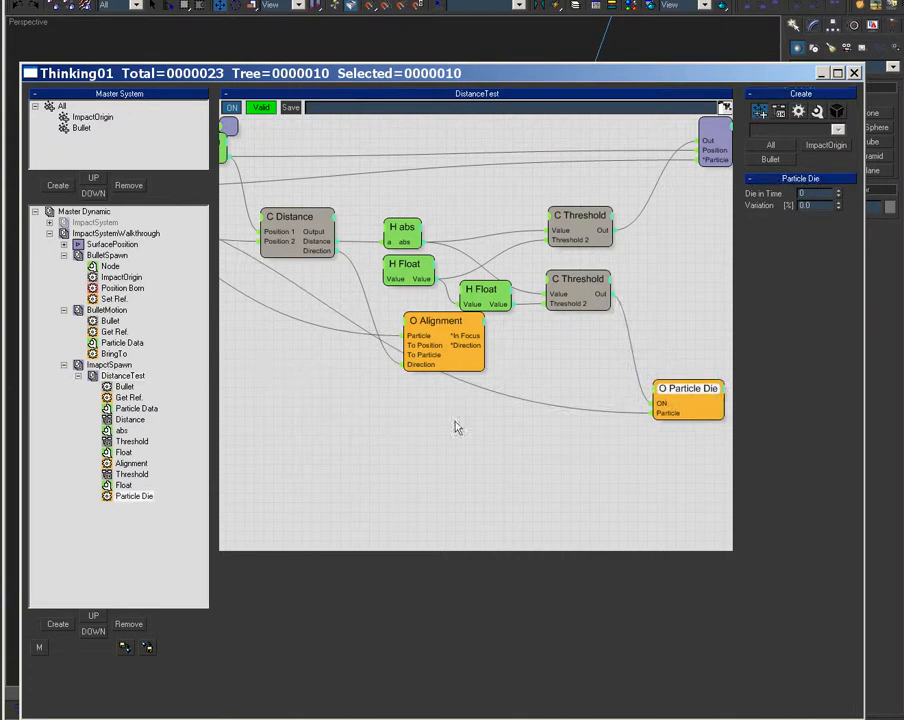
drag(690, 389, 672, 388)
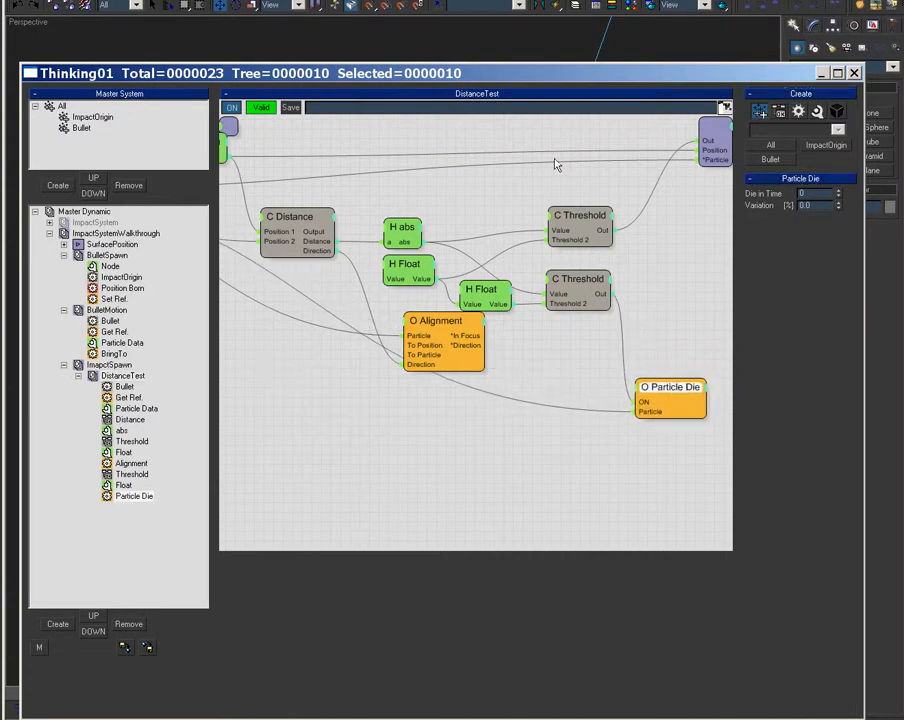
drag(523, 73, 519, 63)
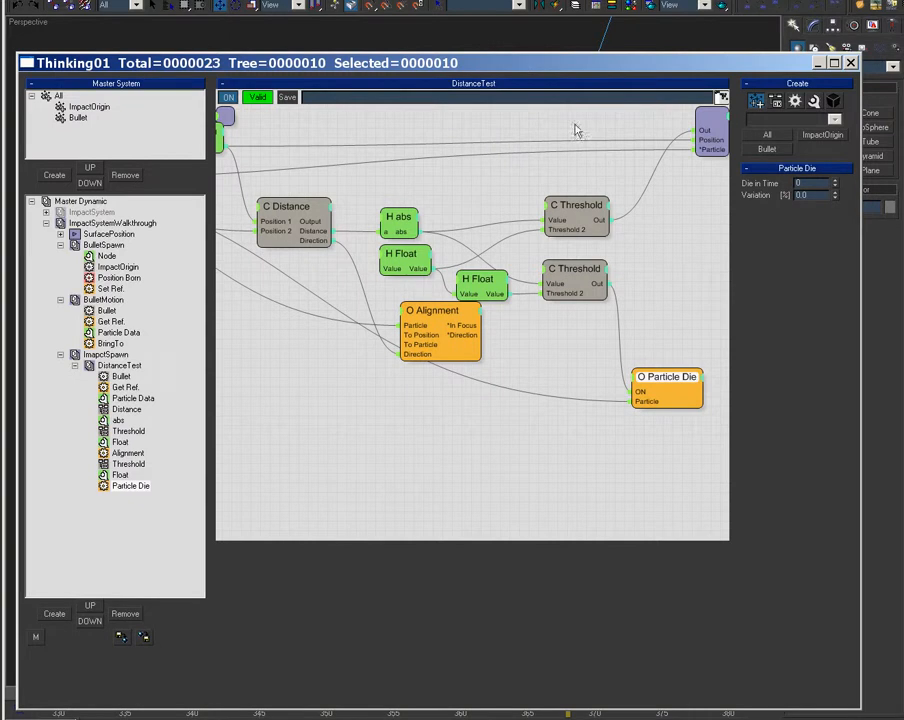
Open the ImapctSpawn dynamic set and add a Position Born operator beside the DistanceTest node.
click(110, 355)
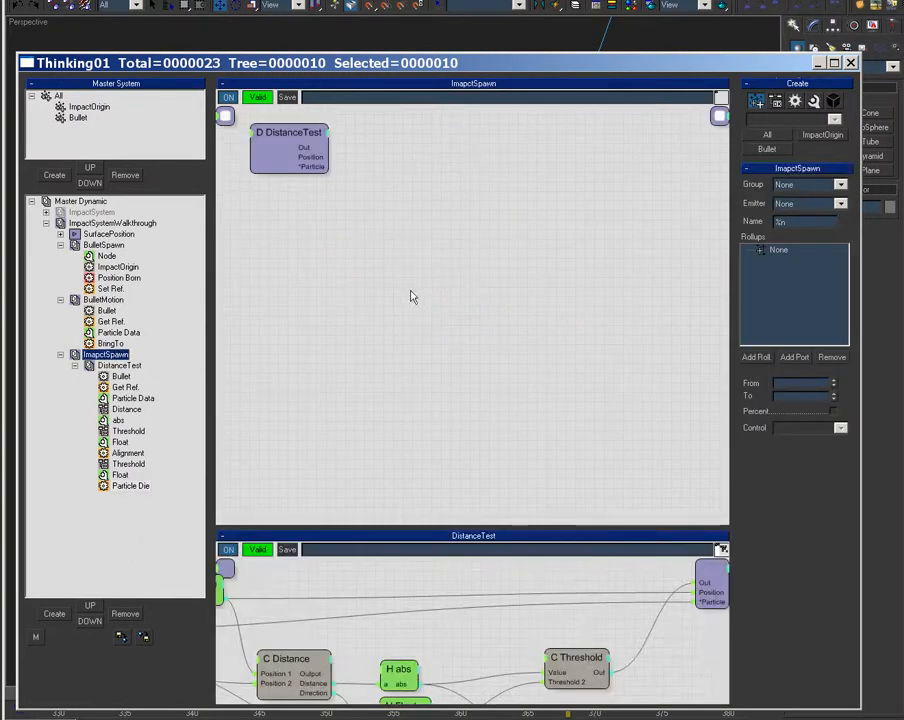
drag(295, 150, 295, 239)
right_click(458, 189)
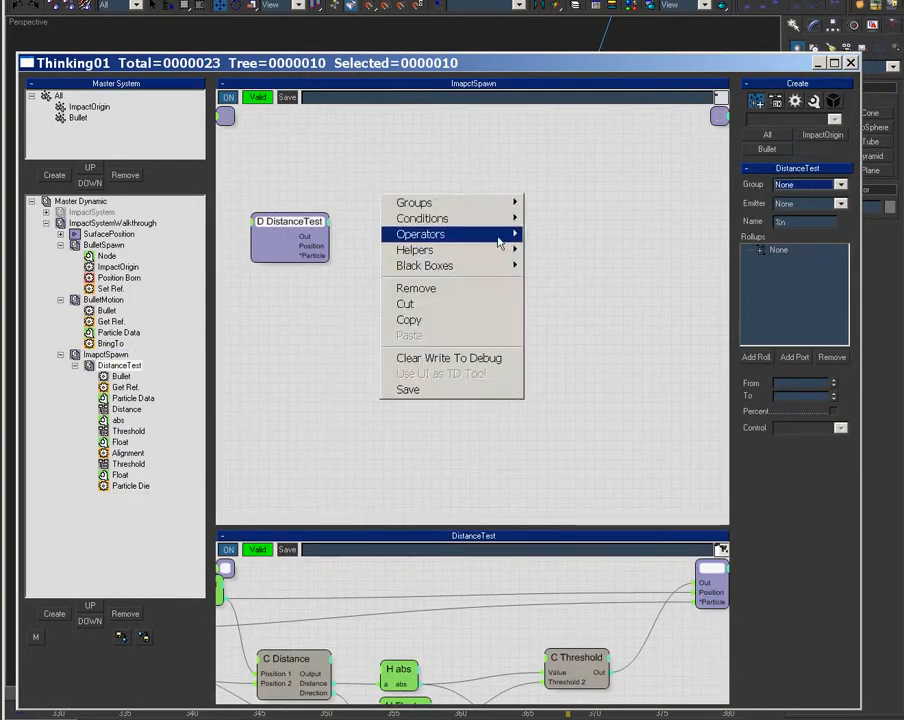
mouse_move(500, 236)
mouse_move(560, 265)
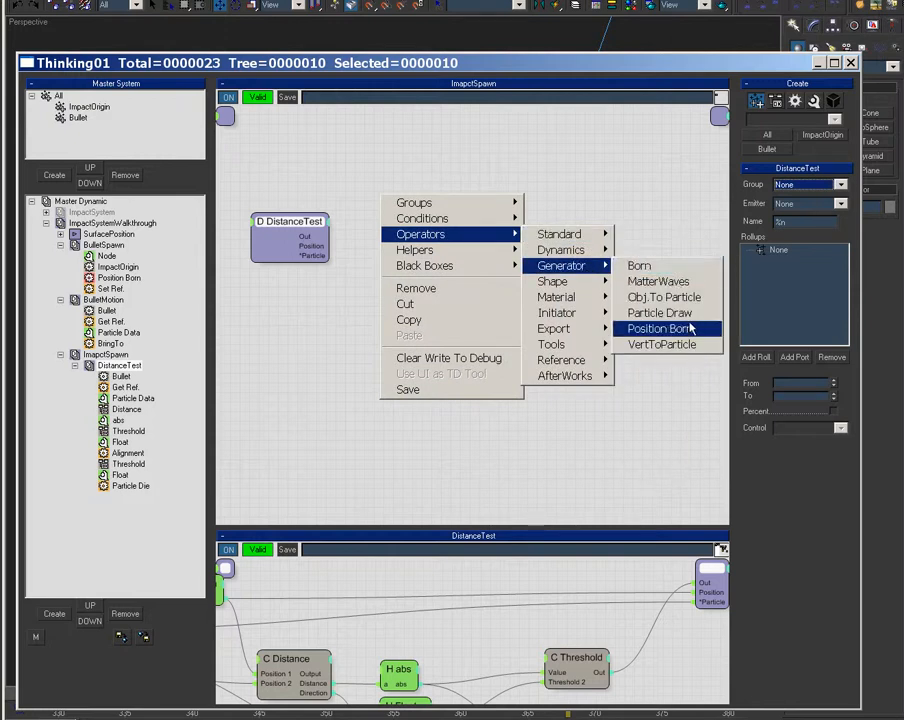
click(680, 328)
drag(491, 211, 500, 214)
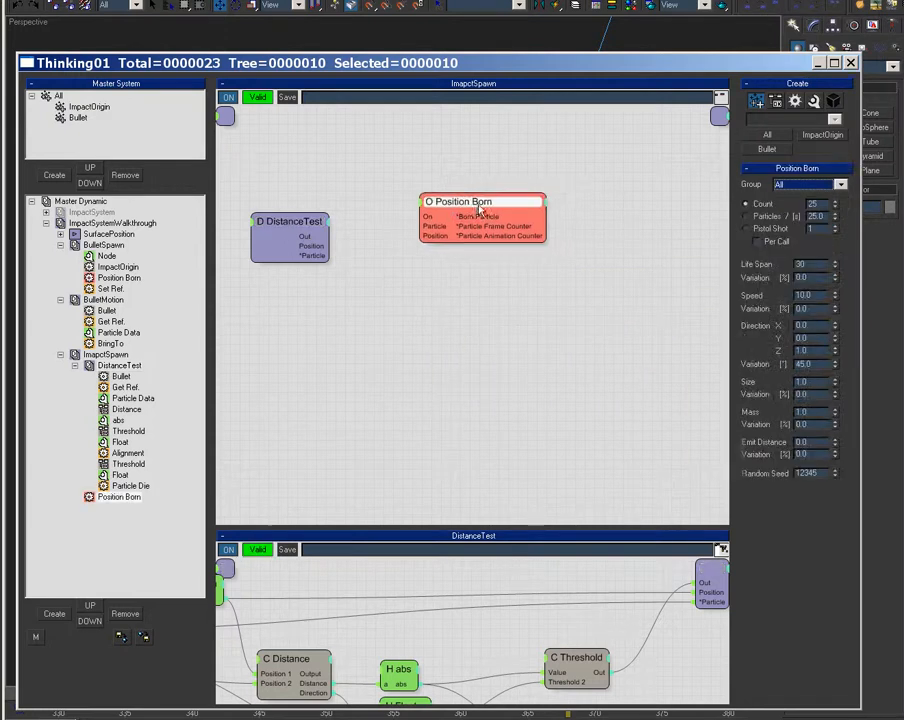
Create a new particle group under All and name it Sparks.
click(59, 108)
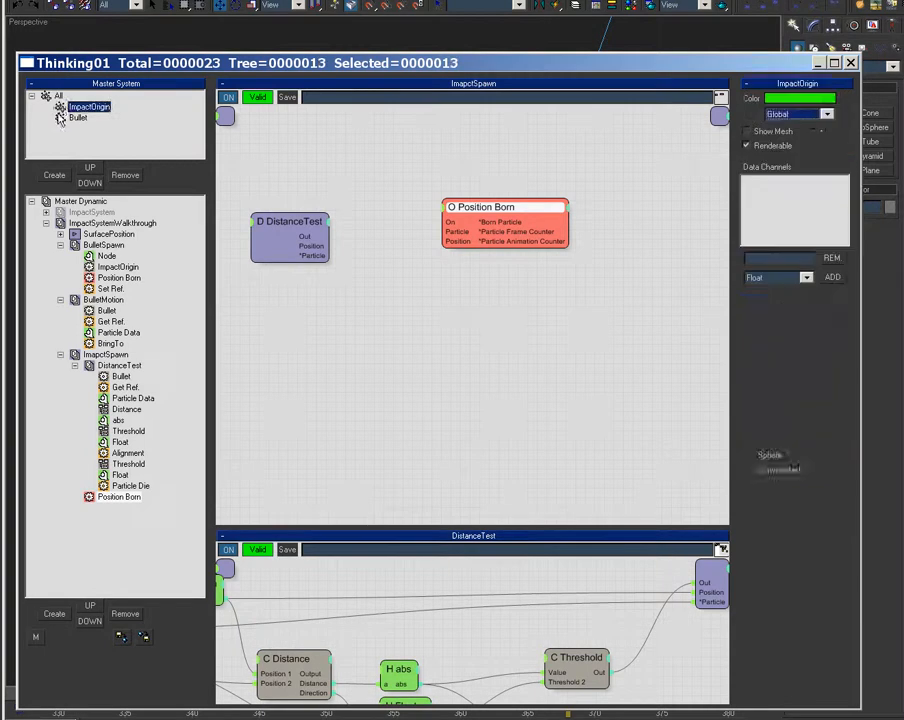
click(58, 96)
click(62, 176)
click(78, 129)
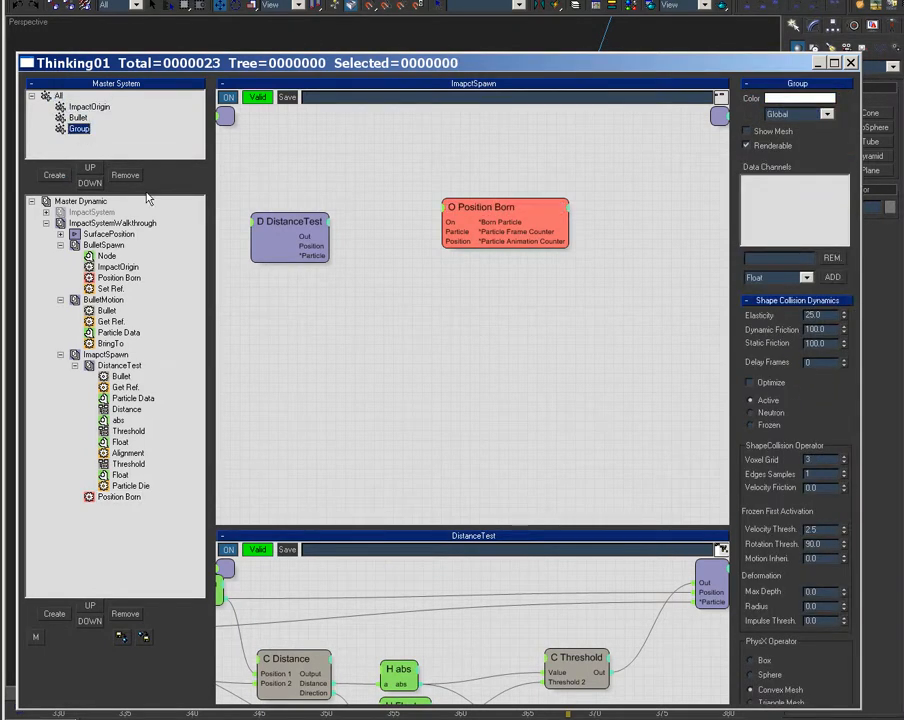
key(F2)
text(Sparks)
key(Return)
Assign the new Position Born operator to the Sparks group and set it to Pistol Shot with 25 particles.
drag(512, 224, 512, 228)
click(810, 184)
click(801, 224)
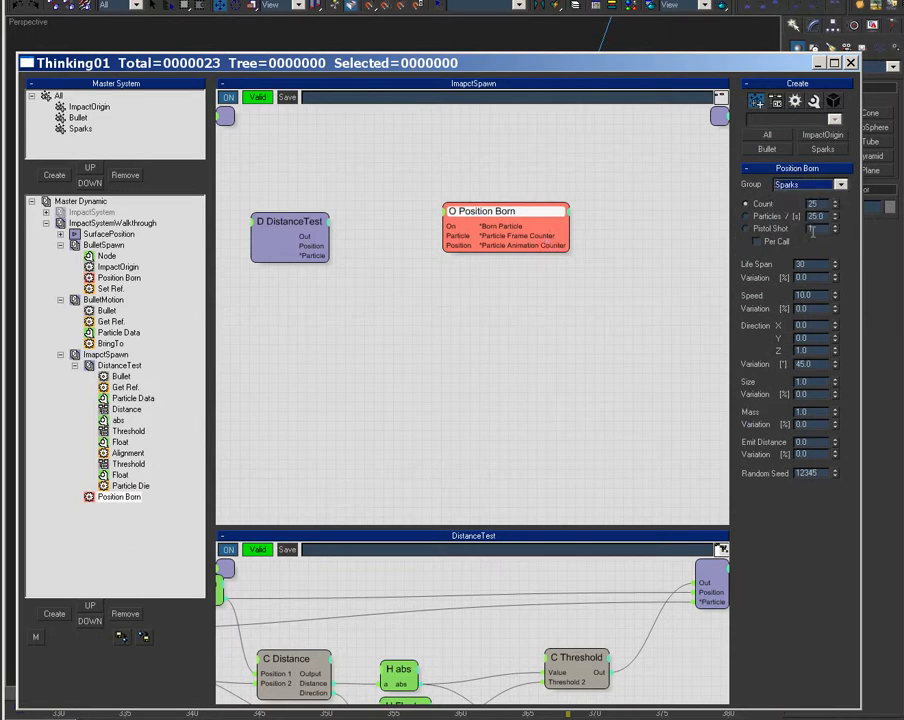
click(776, 231)
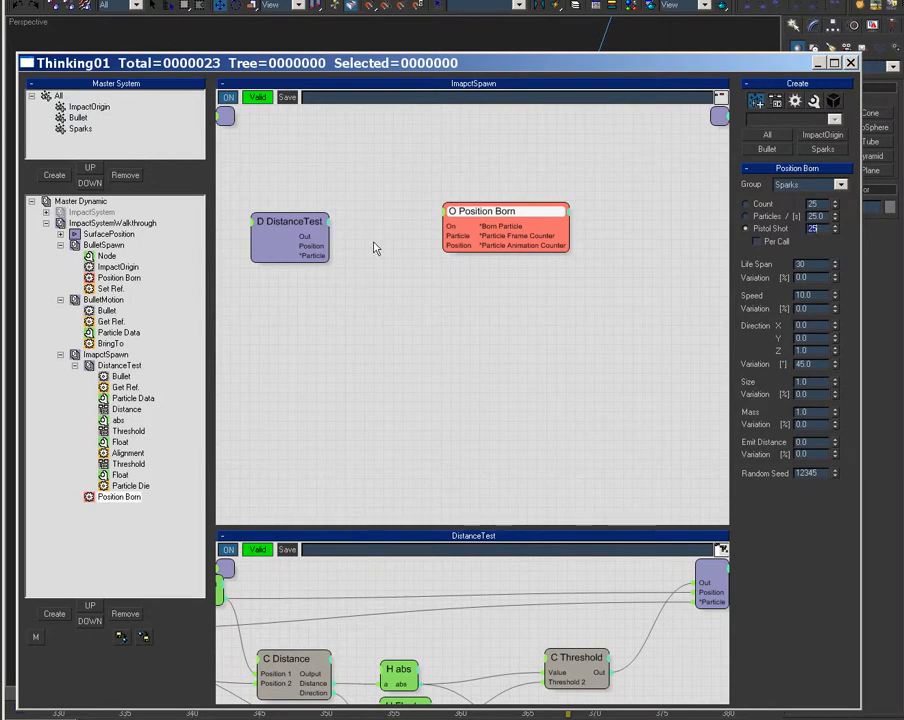
Connect DistanceTest's Out, Position and Particle outputs to Position Born's On, Position and Particle inputs, and enable Per Call.
drag(321, 257, 446, 226)
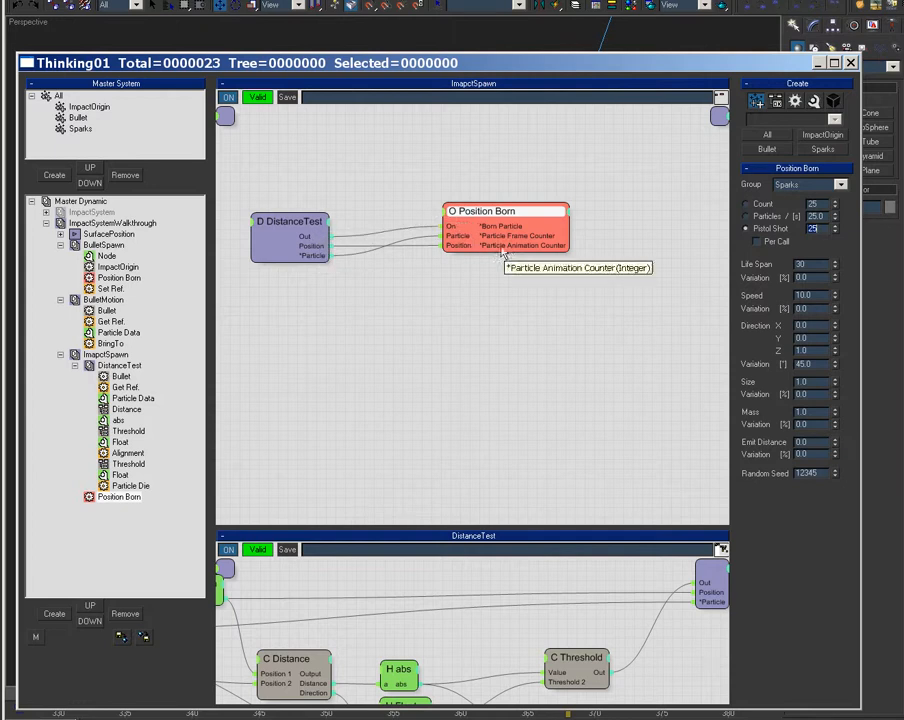
click(757, 241)
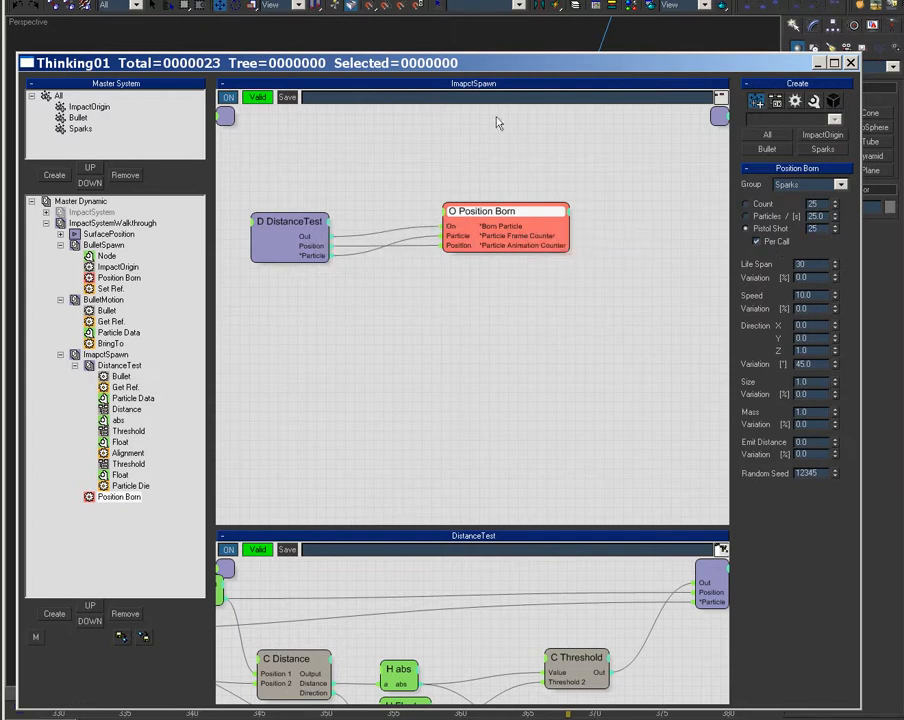
drag(509, 220, 505, 222)
Move the particle editor aside, scrub the timeline to check the sparks in the viewport, and bring the editor back.
drag(511, 55, 0, 240)
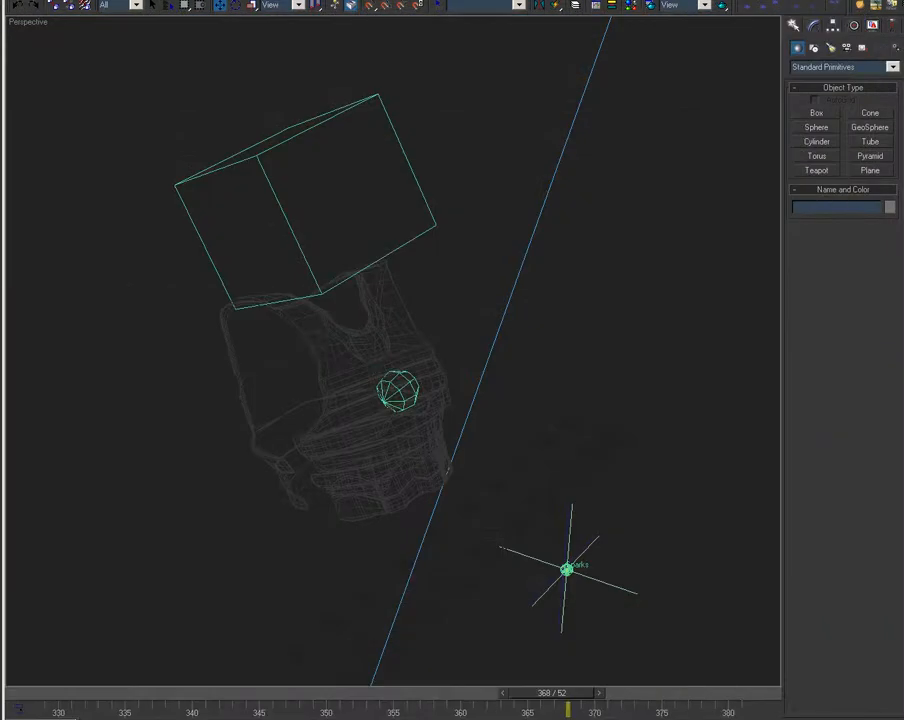
drag(76, 694, 305, 692)
drag(535, 716, 514, 132)
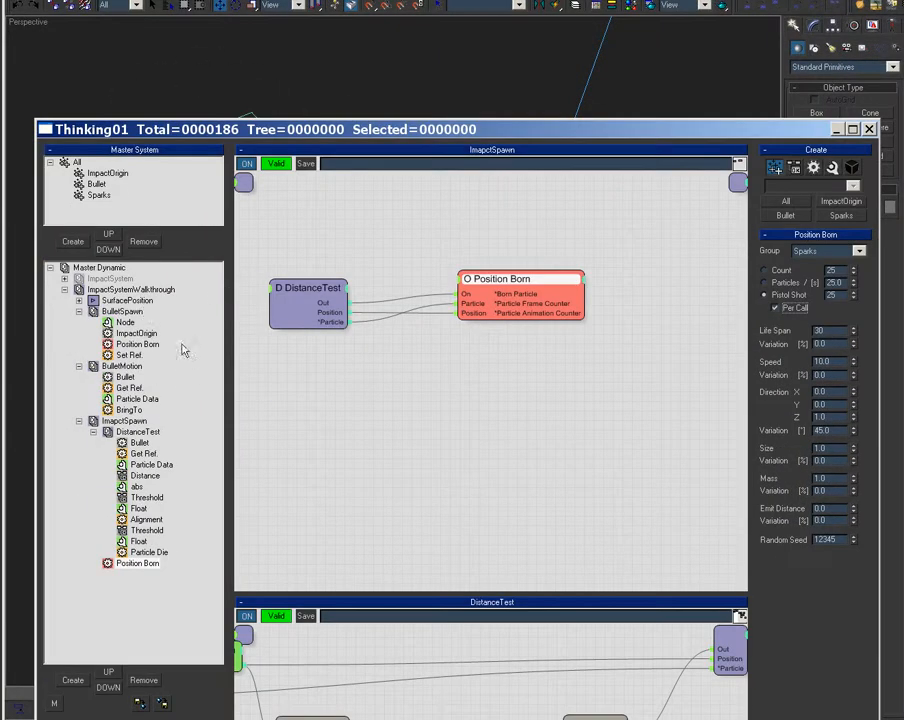
Open chestPosition under SurfacePosition and review how Surface Pos's Normal output feeds the Normal operator's data channel.
click(127, 300)
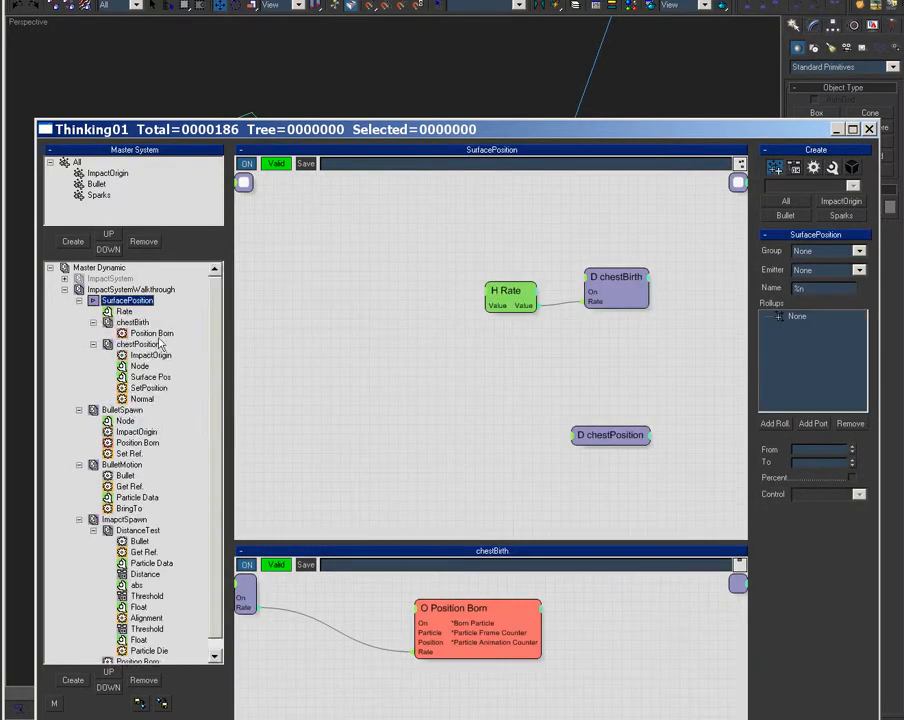
click(165, 387)
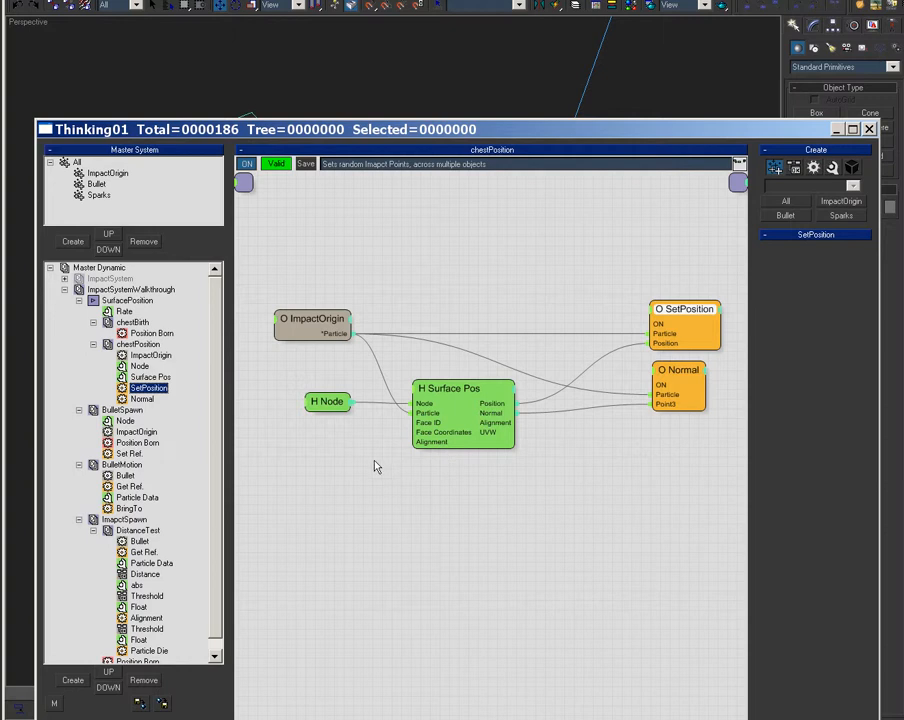
drag(482, 440, 486, 437)
drag(682, 382, 679, 387)
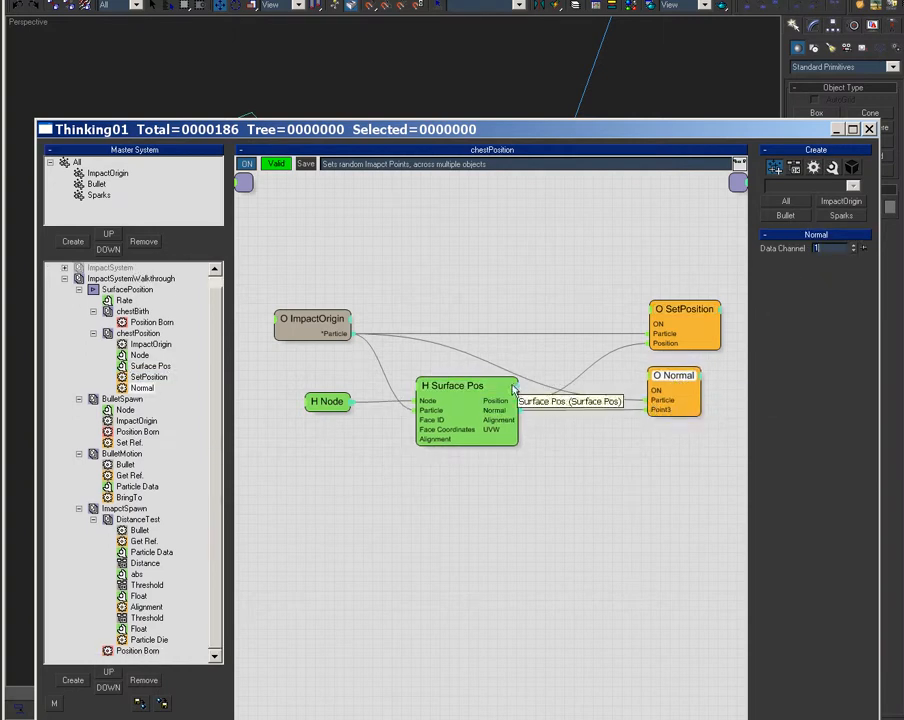
drag(314, 320, 312, 318)
click(682, 382)
drag(671, 381, 675, 374)
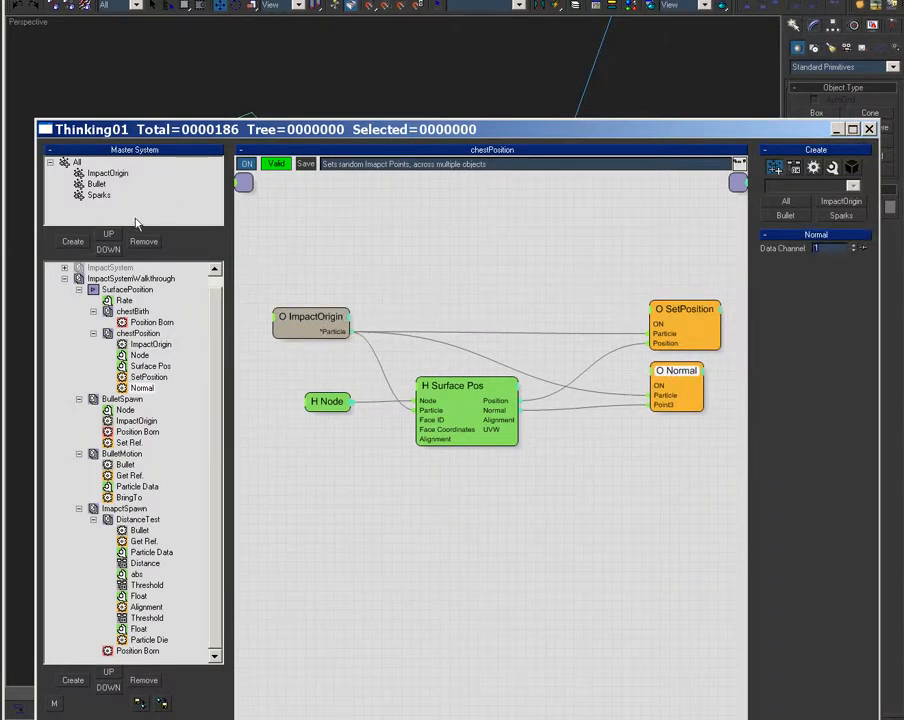
Add a Point3 data channel named SurfNormal to the ImpactOrigin group.
click(96, 184)
click(100, 195)
click(107, 173)
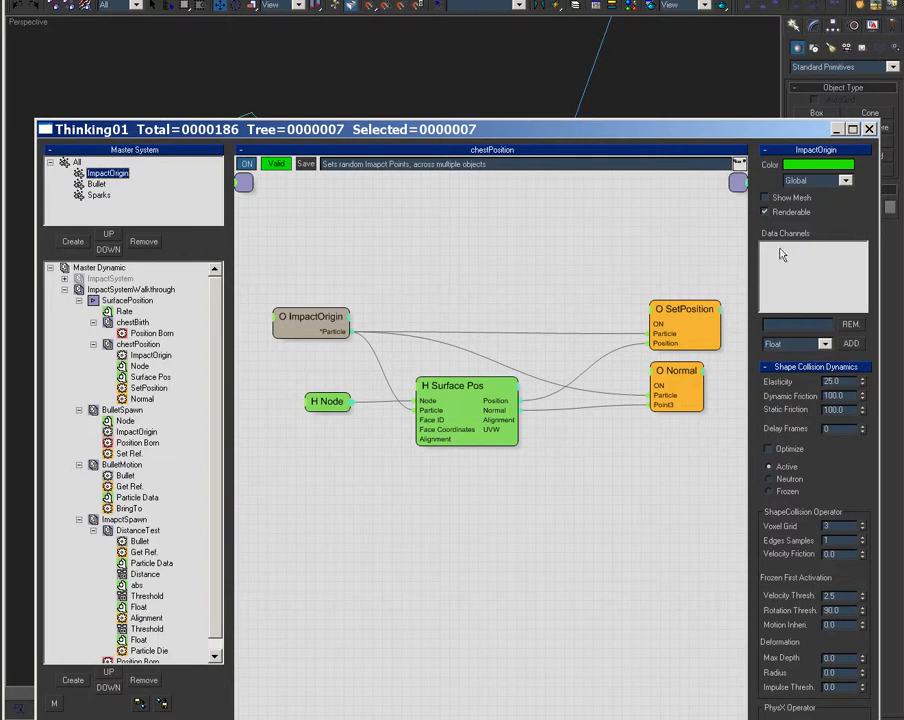
click(826, 344)
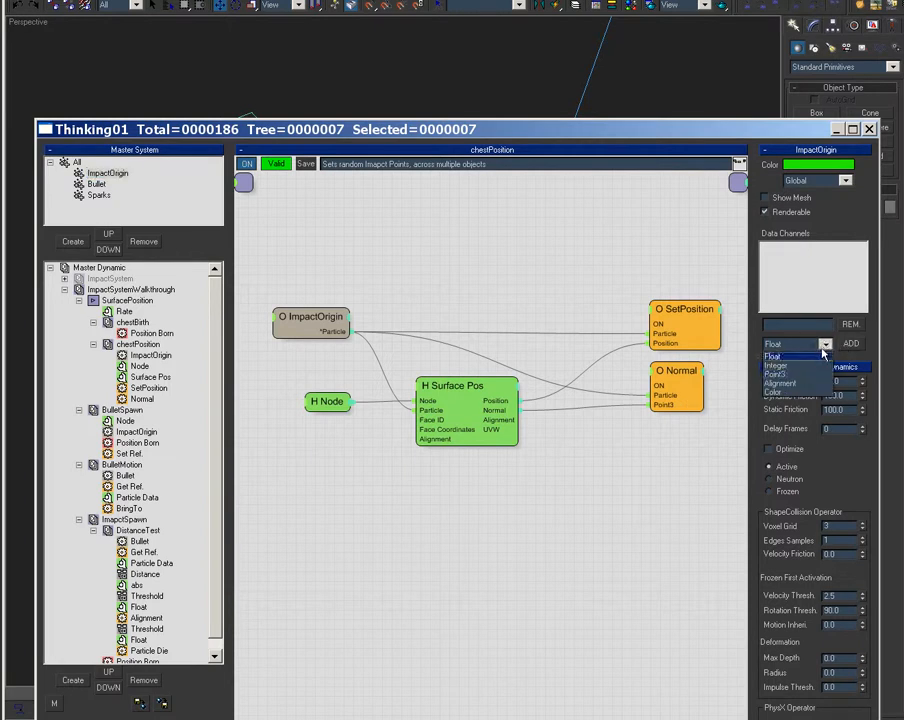
click(801, 374)
click(789, 325)
text(SurfNormal)
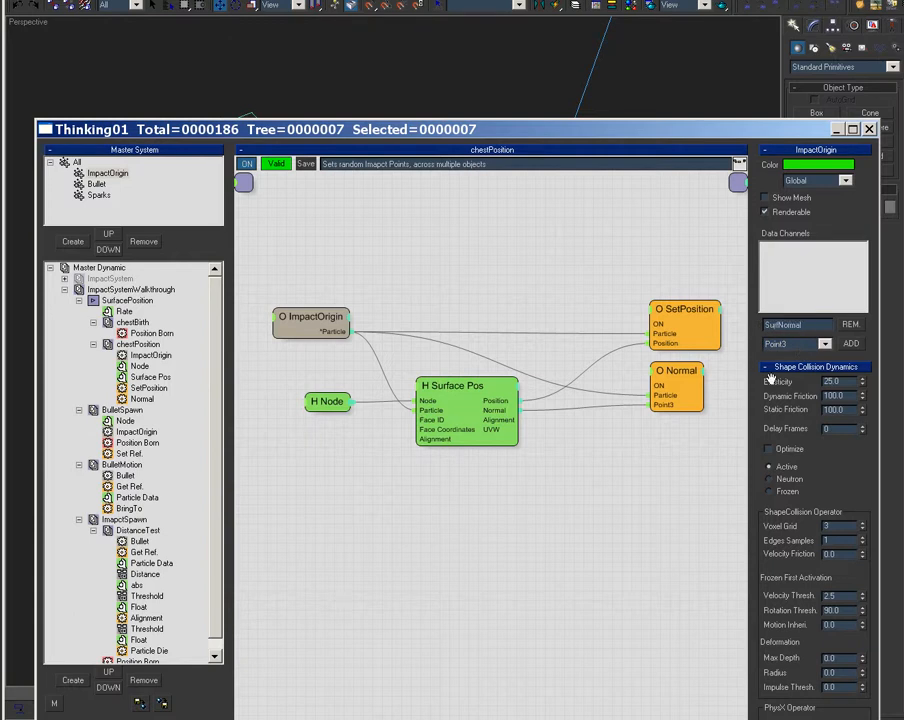
click(849, 346)
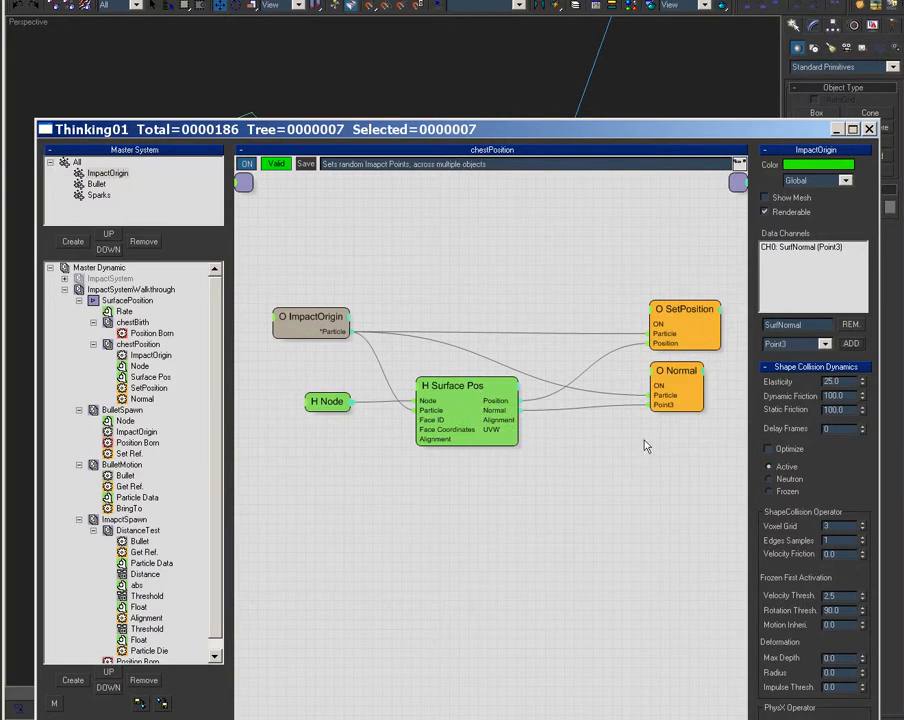
Compare ImpactOrigin's SurfNormal data channel with the data channel number used by the Normal operator in chestPosition.
drag(652, 131, 637, 80)
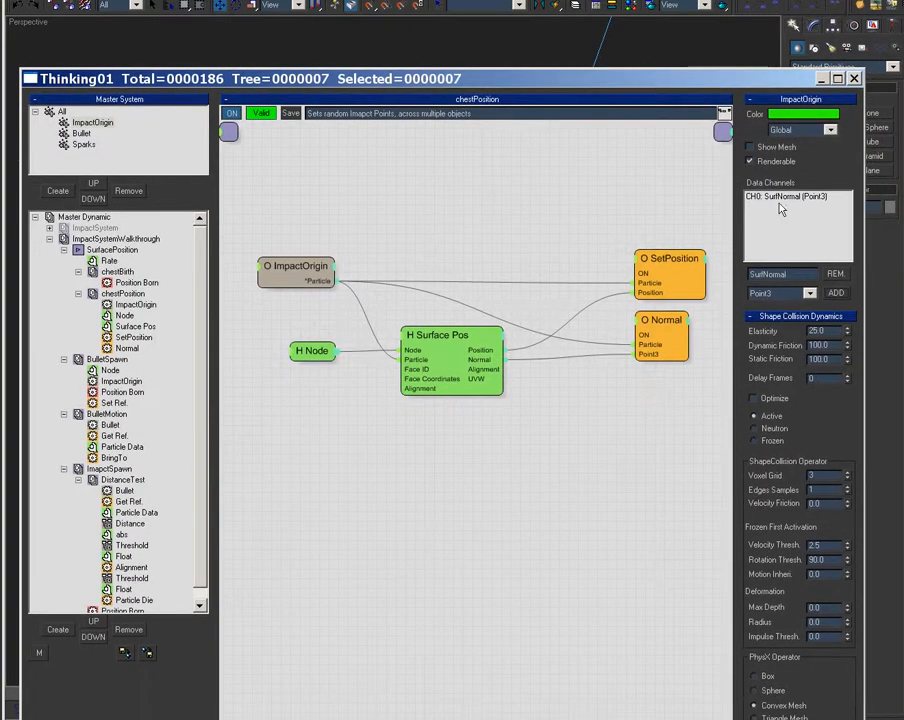
click(840, 238)
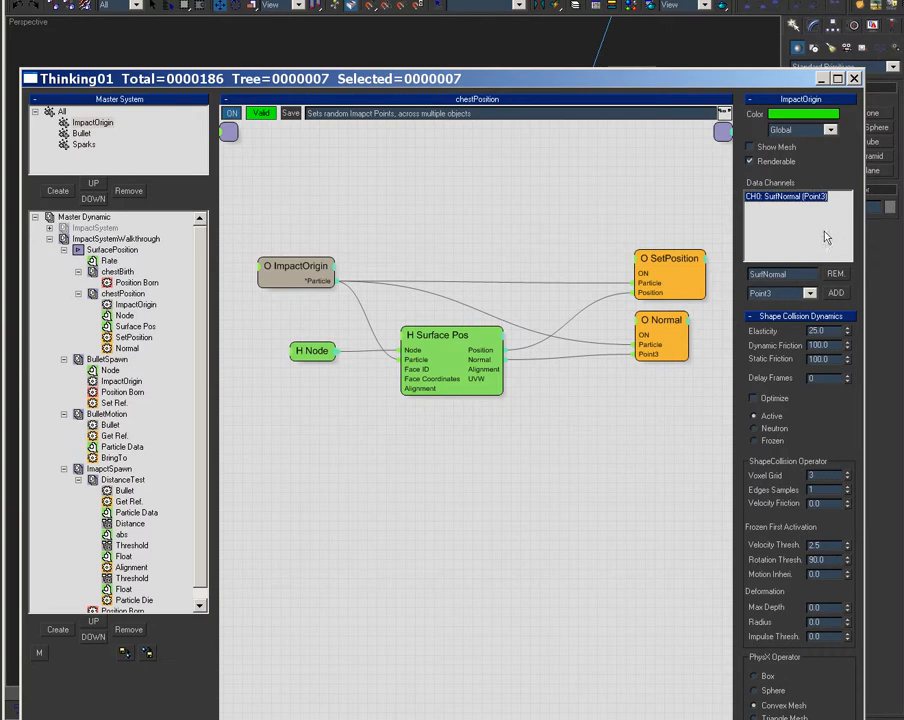
click(678, 332)
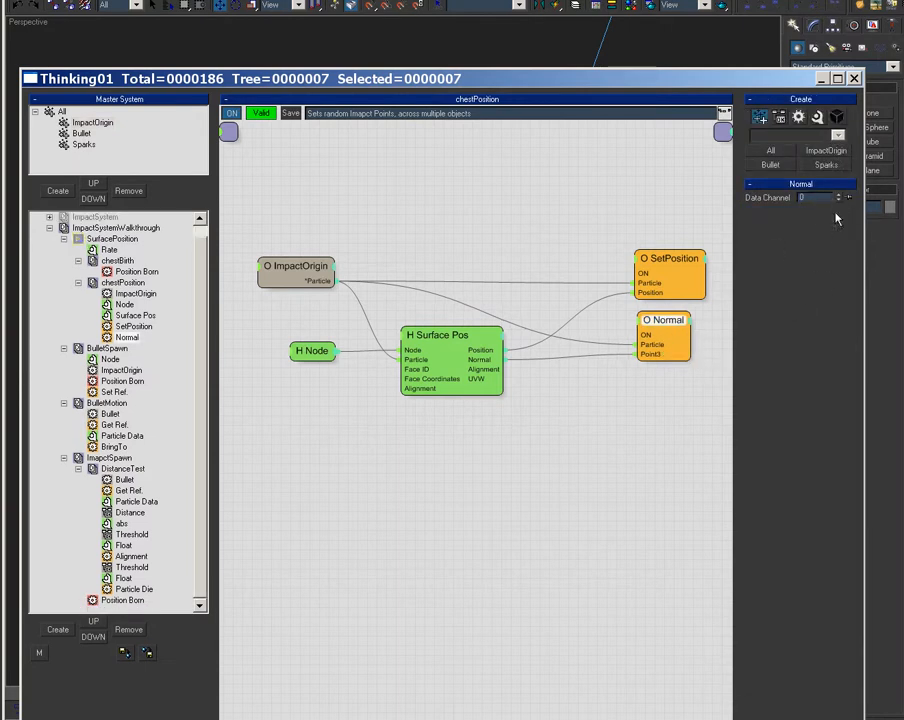
click(296, 268)
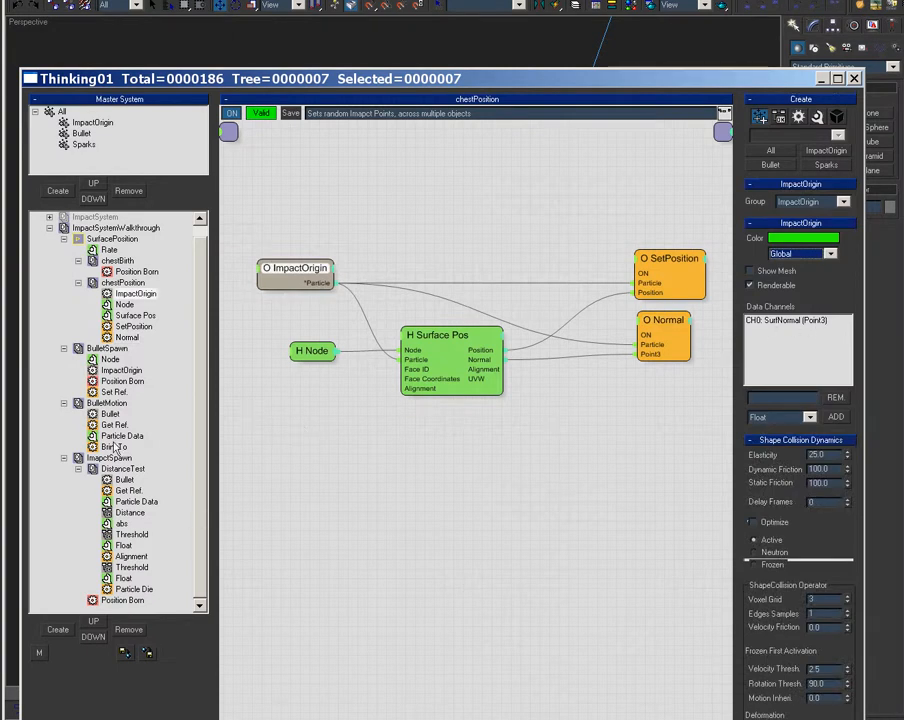
Collapse the operator tree's branches, expand SurfacePosition again, and inspect the Normal operator under chestPosition.
click(64, 239)
click(64, 260)
click(64, 271)
click(64, 282)
click(65, 283)
click(65, 283)
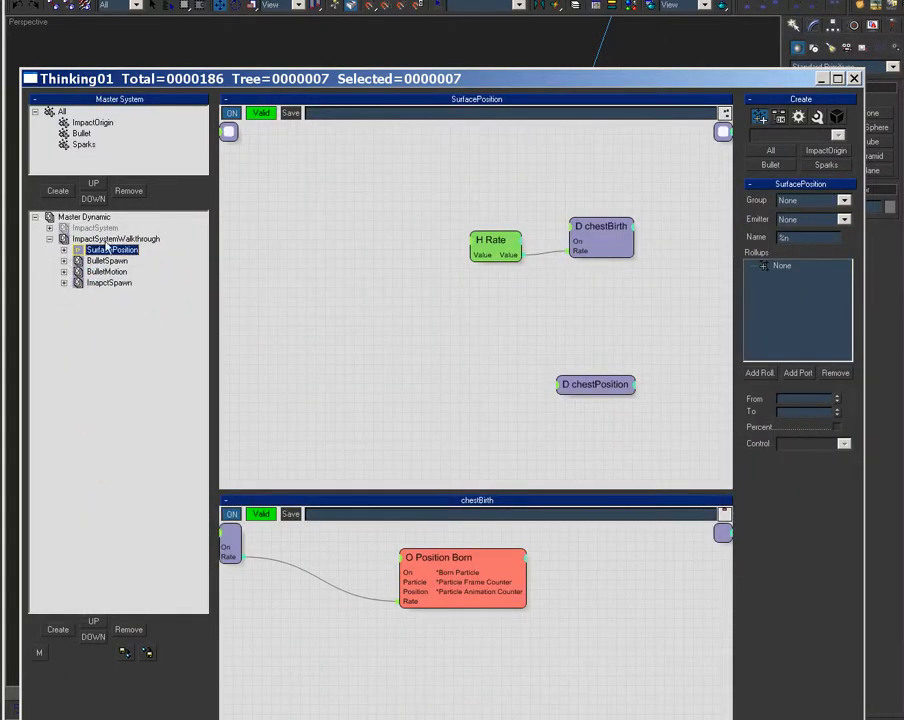
click(64, 250)
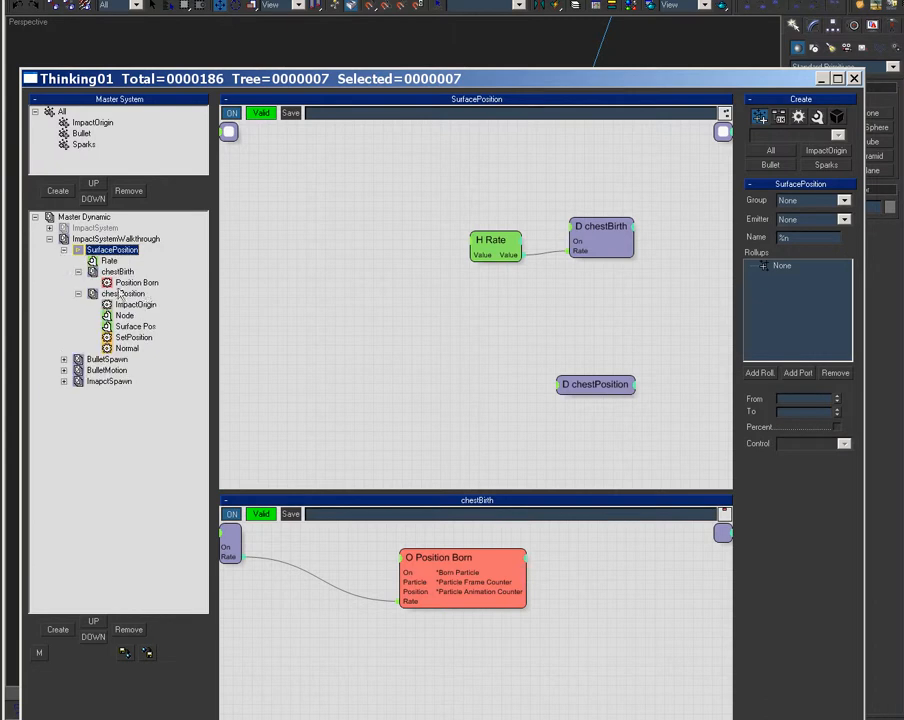
click(126, 348)
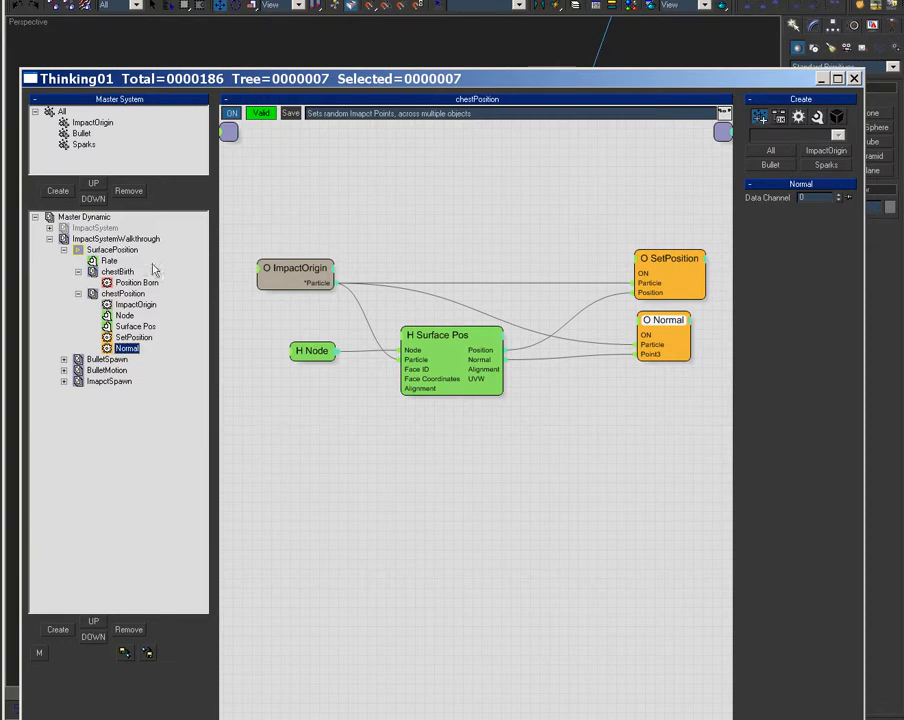
Open the ImapctSpawn network and add a Set Ref. operator beside Position Born.
click(112, 238)
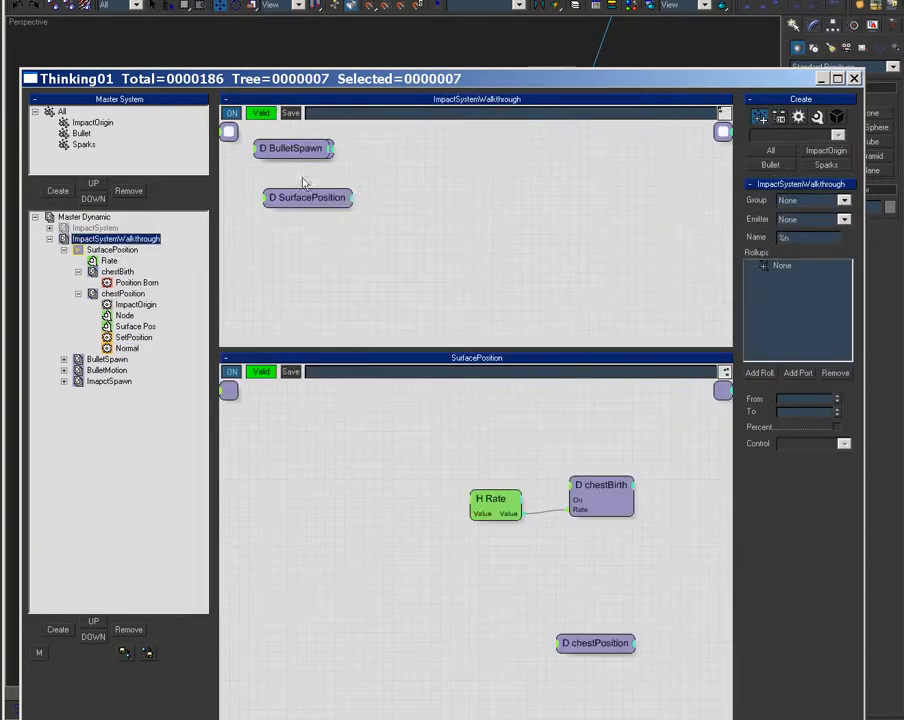
click(64, 381)
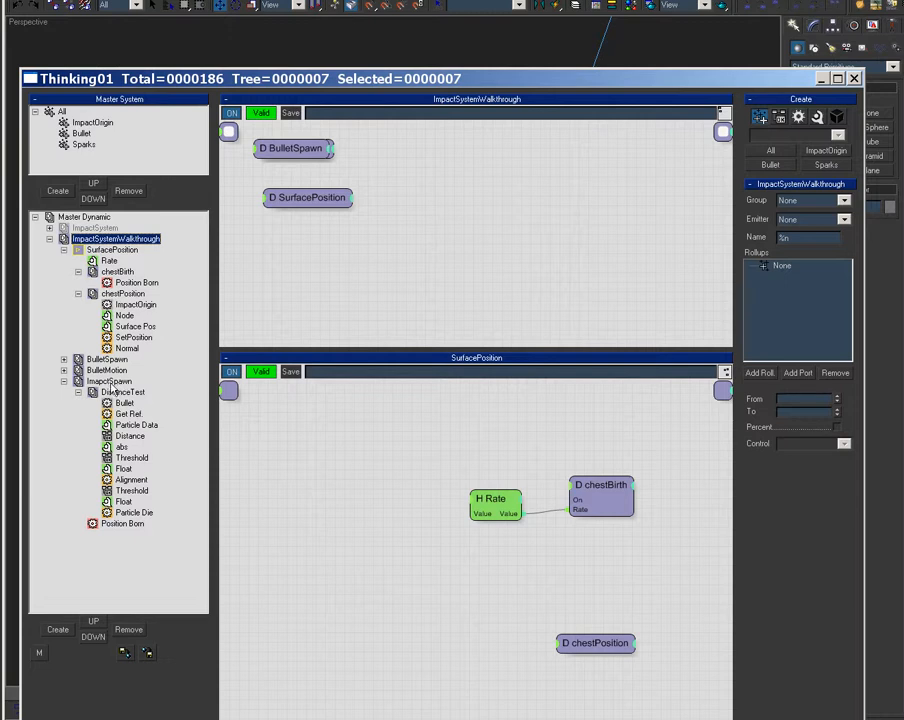
click(122, 523)
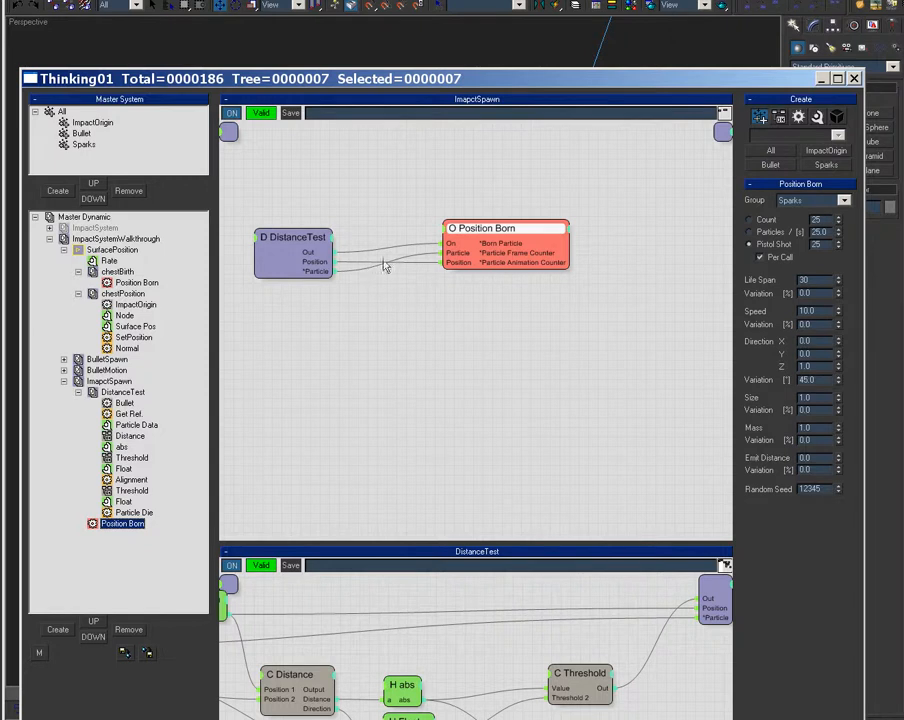
right_click(600, 265)
mouse_move(602, 303)
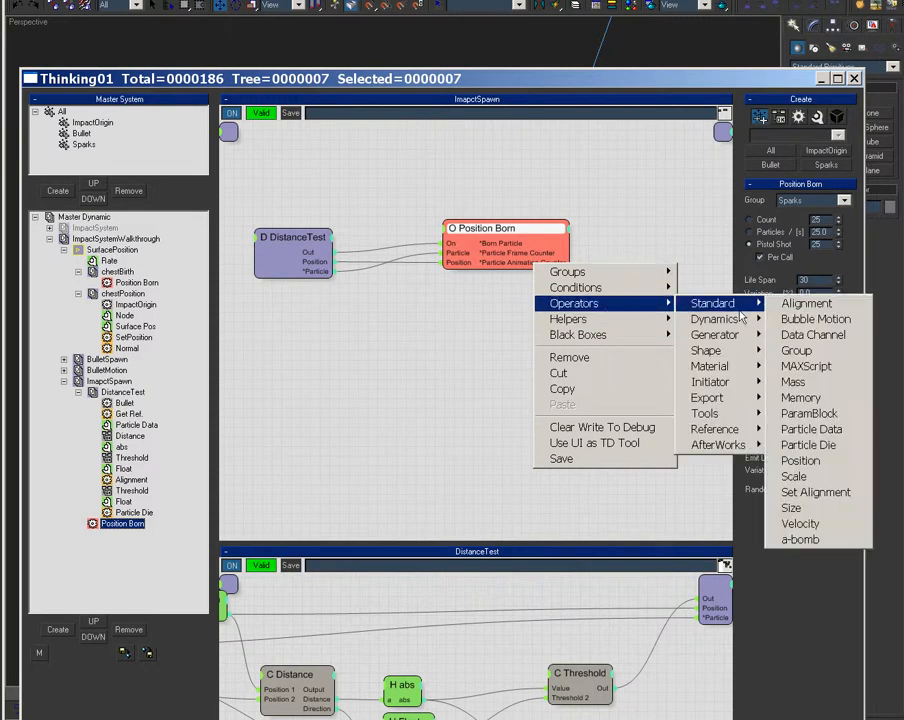
mouse_move(735, 360)
mouse_move(740, 429)
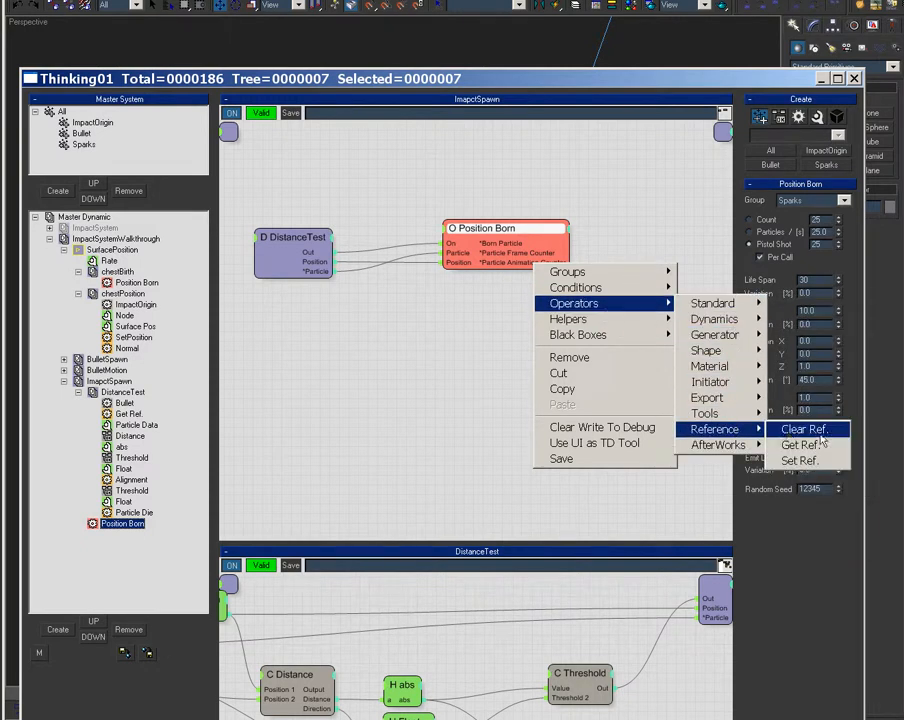
click(798, 460)
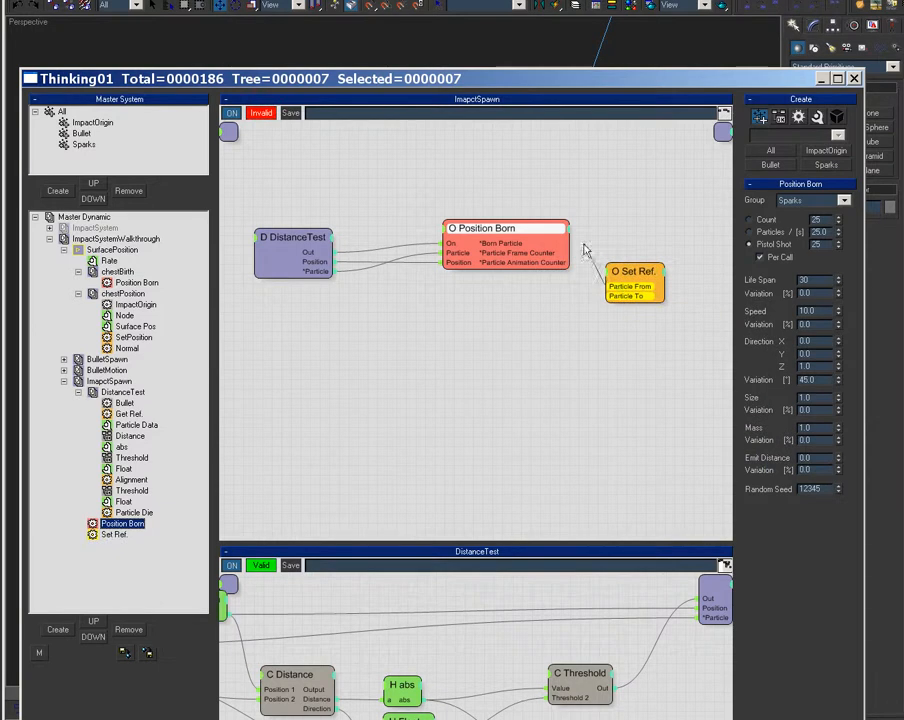
drag(568, 243, 630, 306)
key(ctrl+c)
key(ctrl+v)
right_click(633, 303)
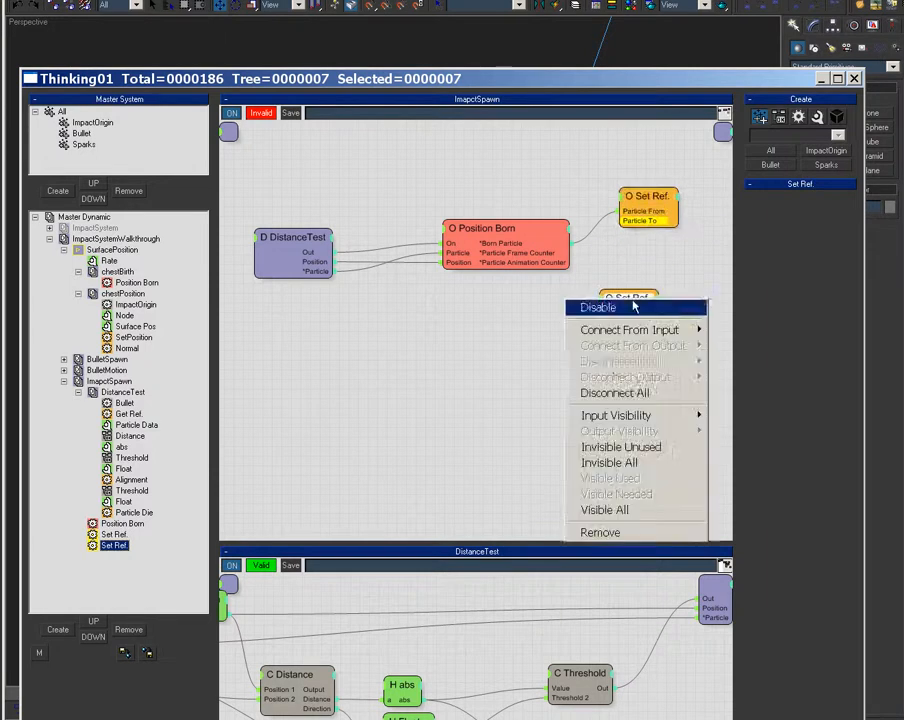
click(603, 532)
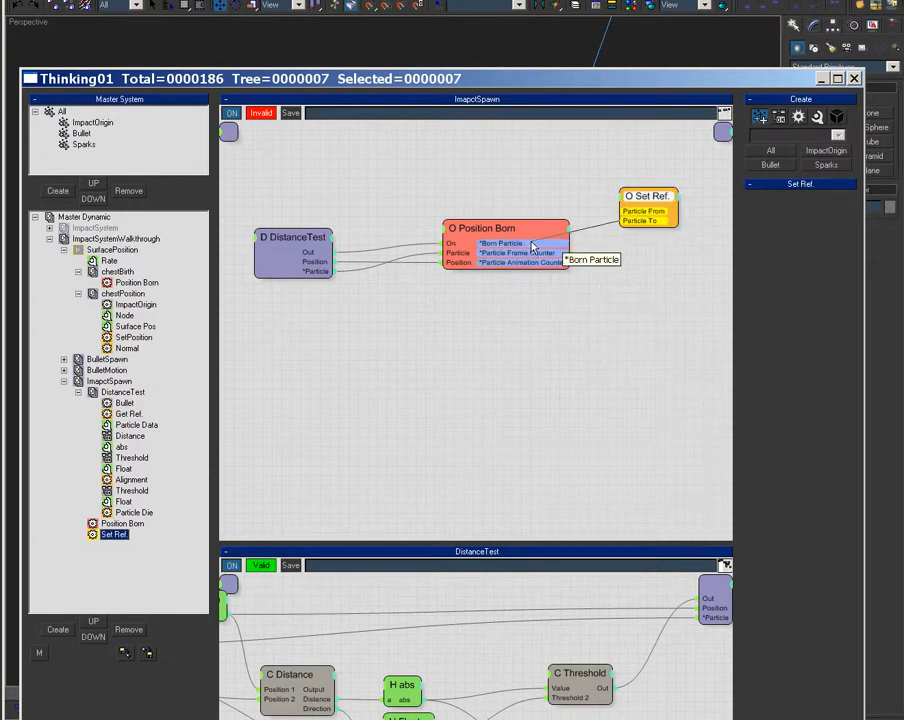
Connect DistanceTest's Particle output to Set Ref.'s Particle From and Position Born's Born Particle to Particle To, spacing the nodes clearly.
drag(524, 231, 524, 295)
drag(649, 199, 642, 260)
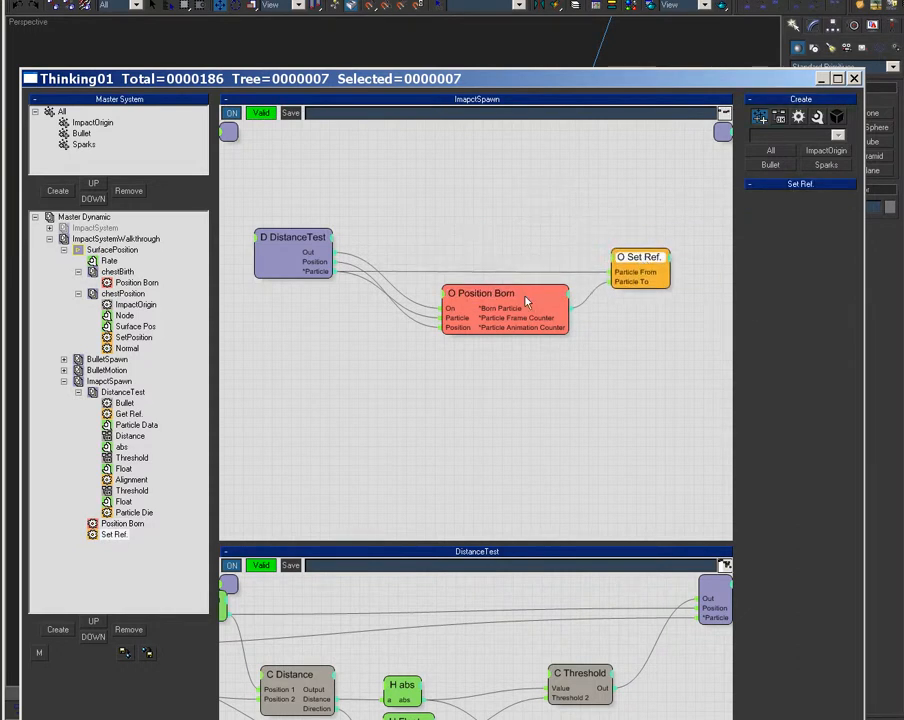
drag(538, 300, 535, 298)
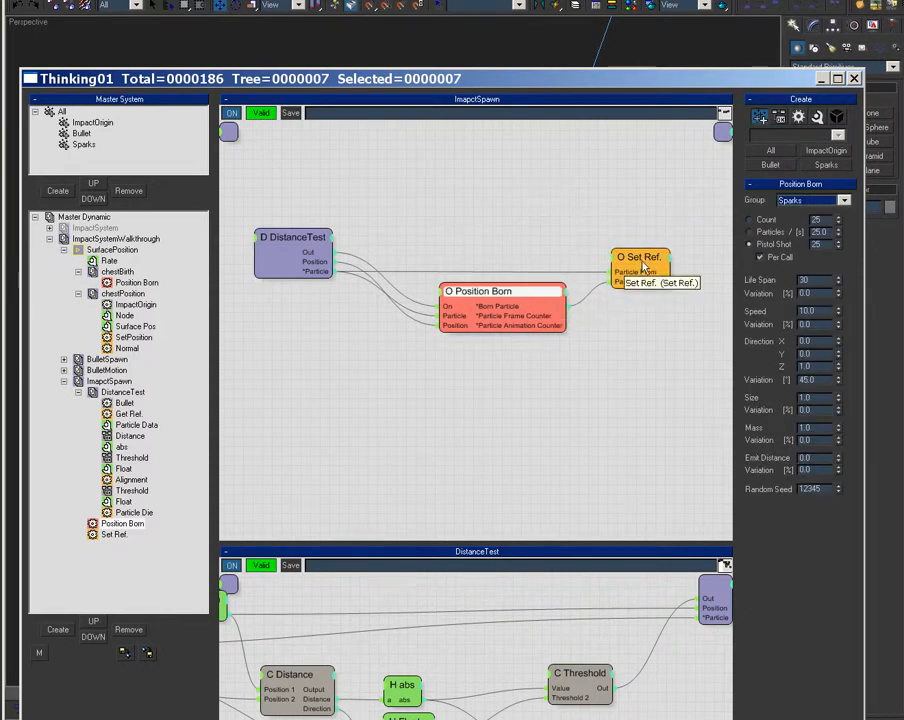
Review the Bullet, Get Ref. and Particle Data connections inside DistanceTest, and return to the ImapctSpawn network.
click(135, 394)
middle_drag(343, 473, 542, 494)
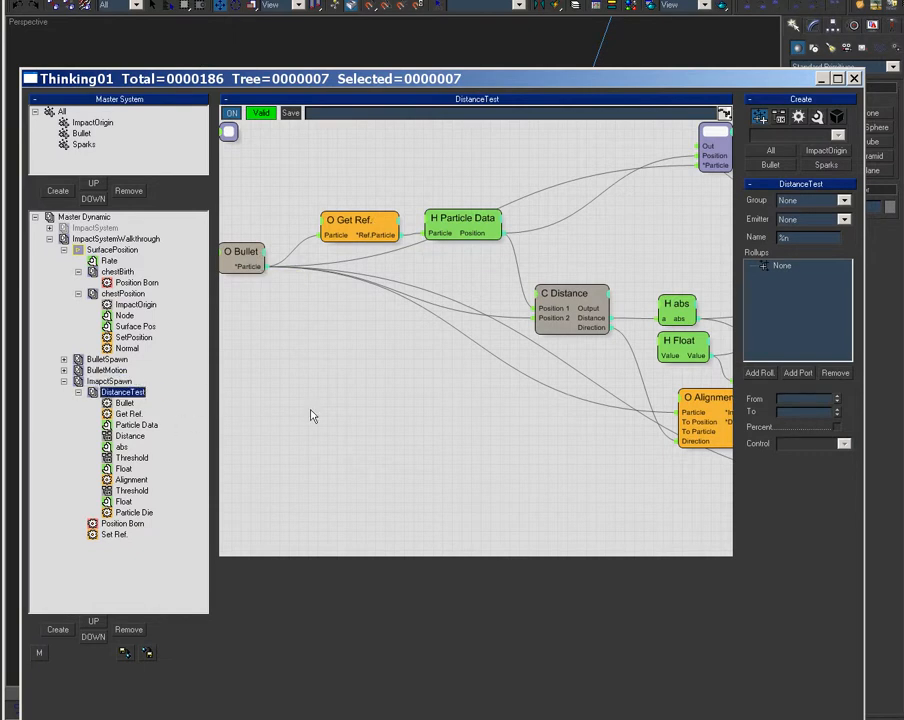
click(112, 381)
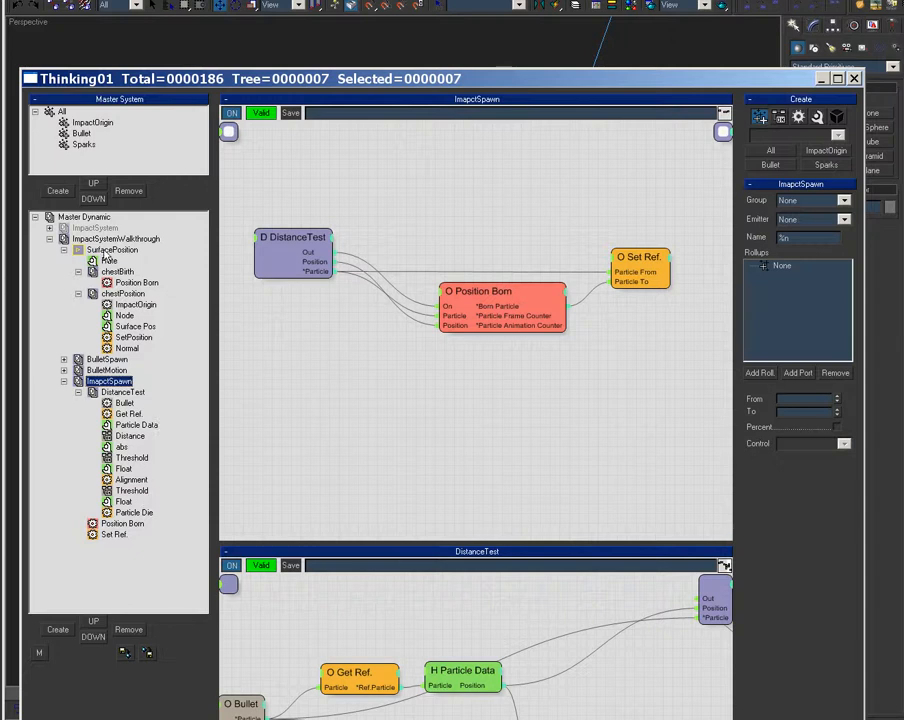
Create a dynamic set under ImpactSystemWalkthrough and name it SparkVelocity.
click(64, 249)
click(108, 240)
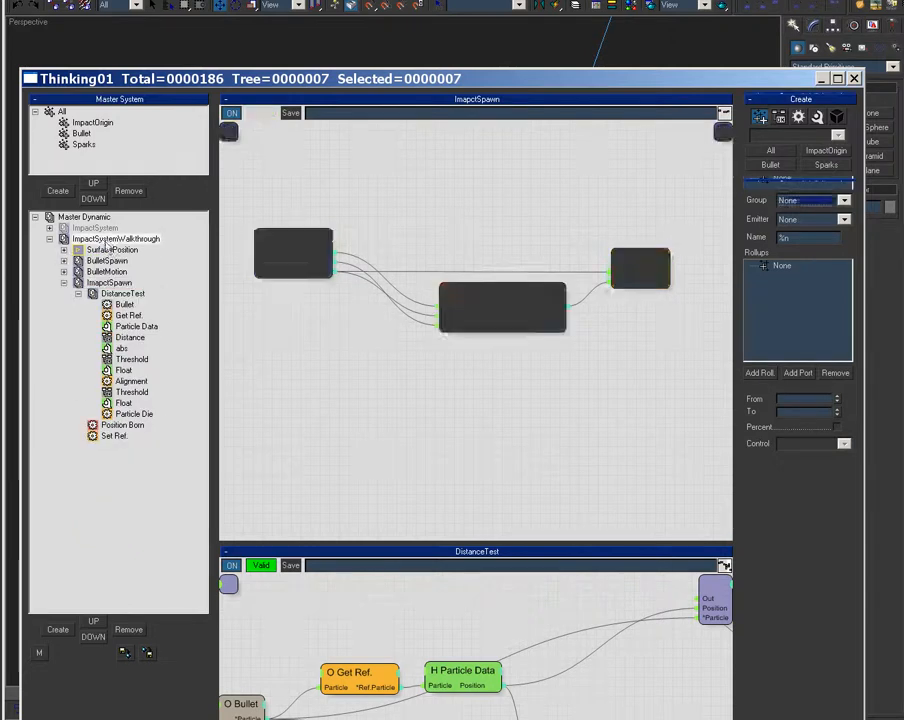
click(107, 447)
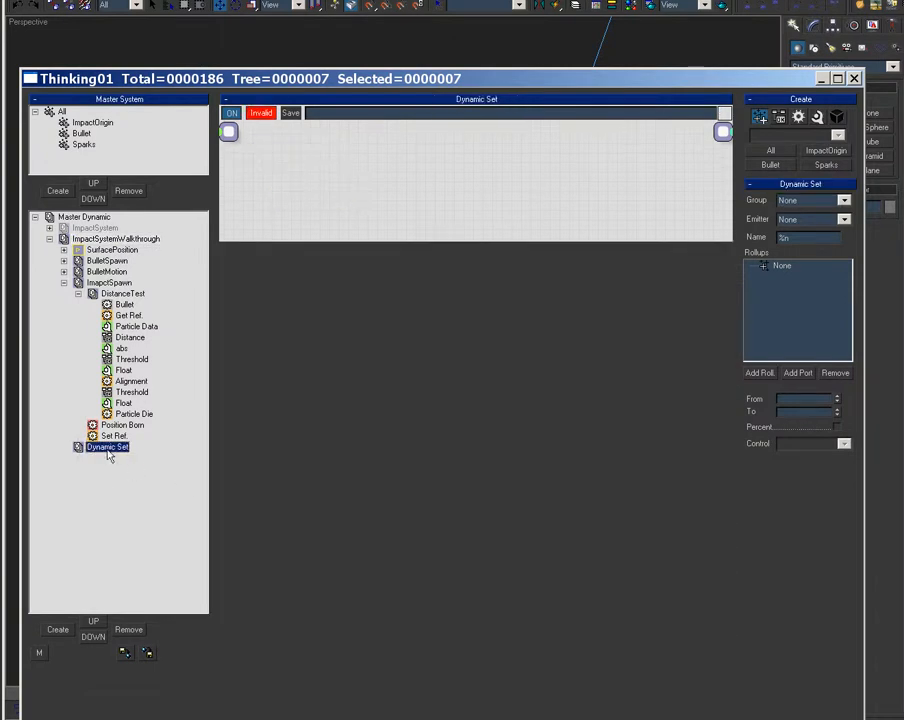
text(Veloc)
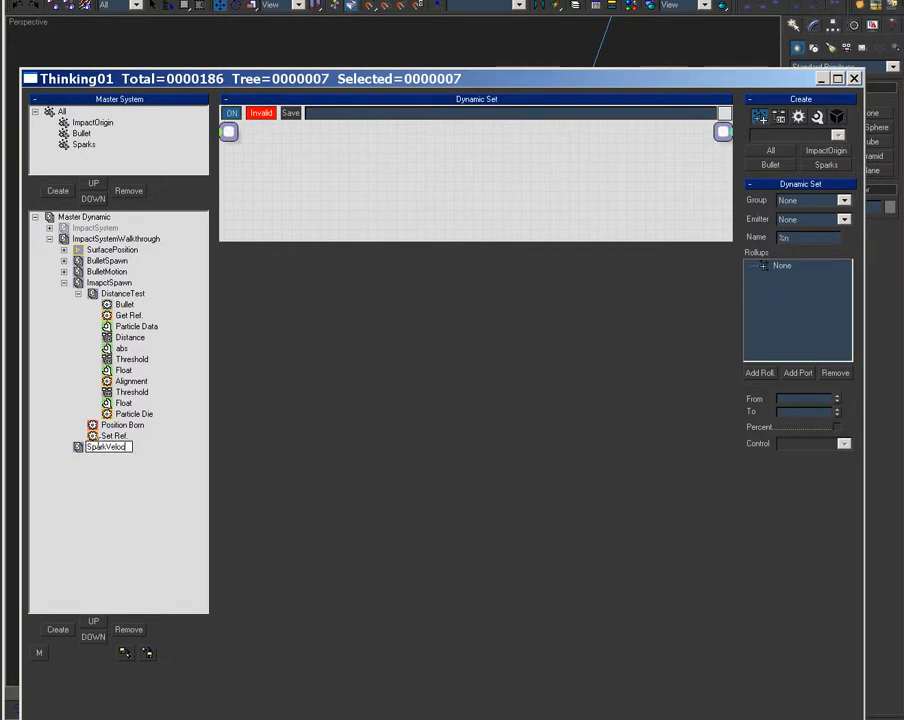
text(ity)
key(Return)
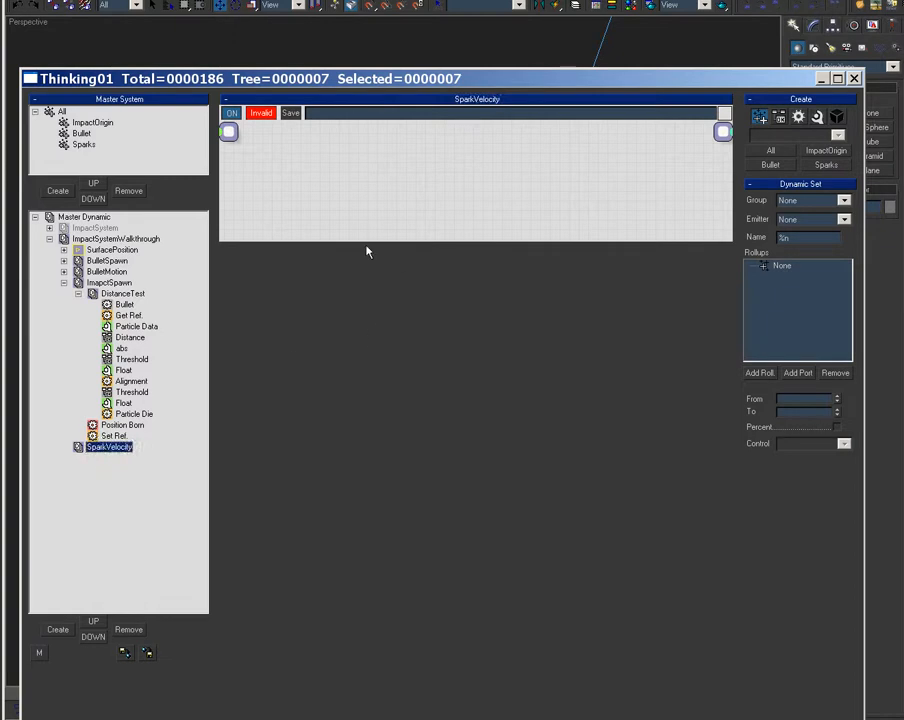
Add the Sparks particle group to the empty SparkVelocity network.
right_click(250, 158)
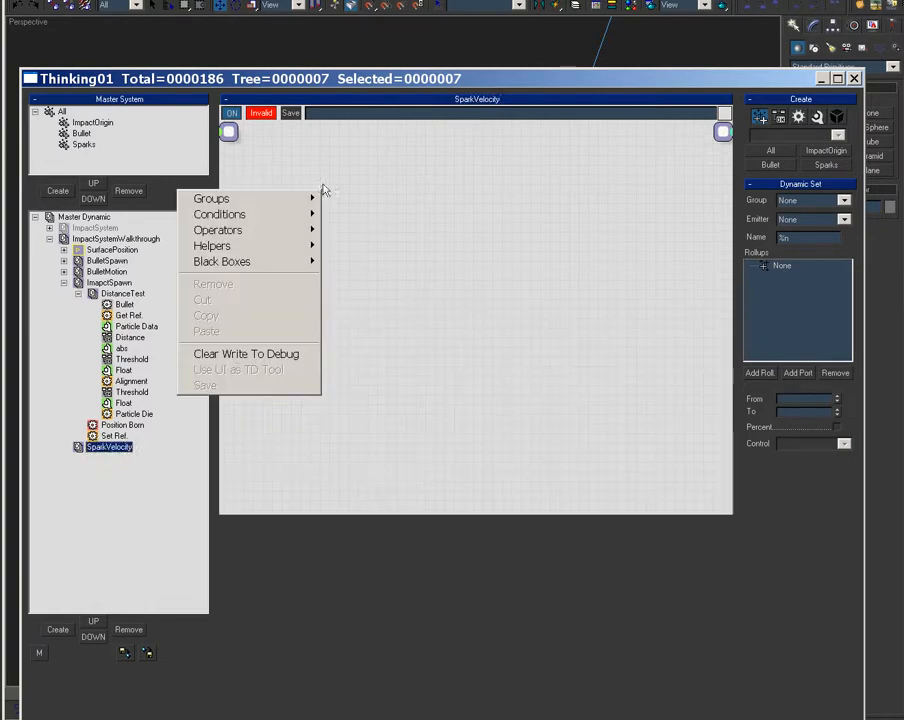
click(446, 232)
right_click(208, 206)
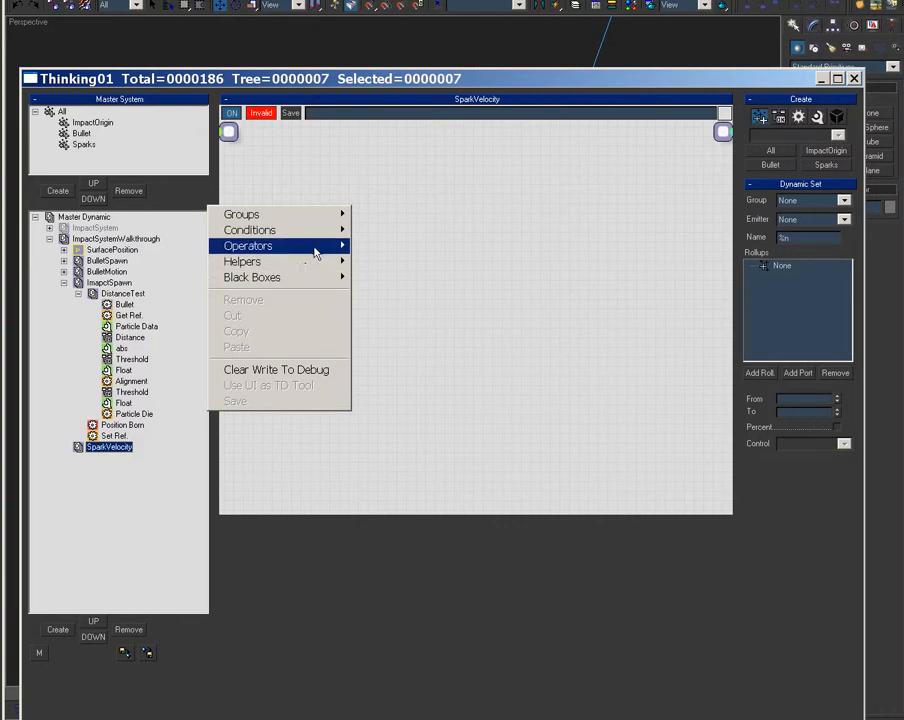
click(256, 190)
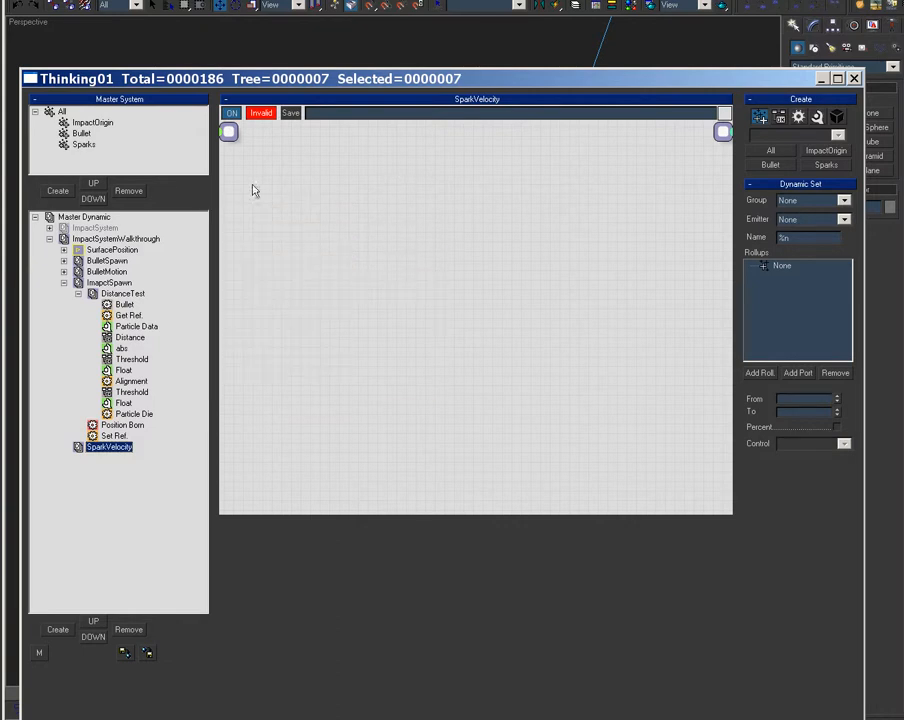
right_click(256, 190)
click(390, 222)
right_click(271, 211)
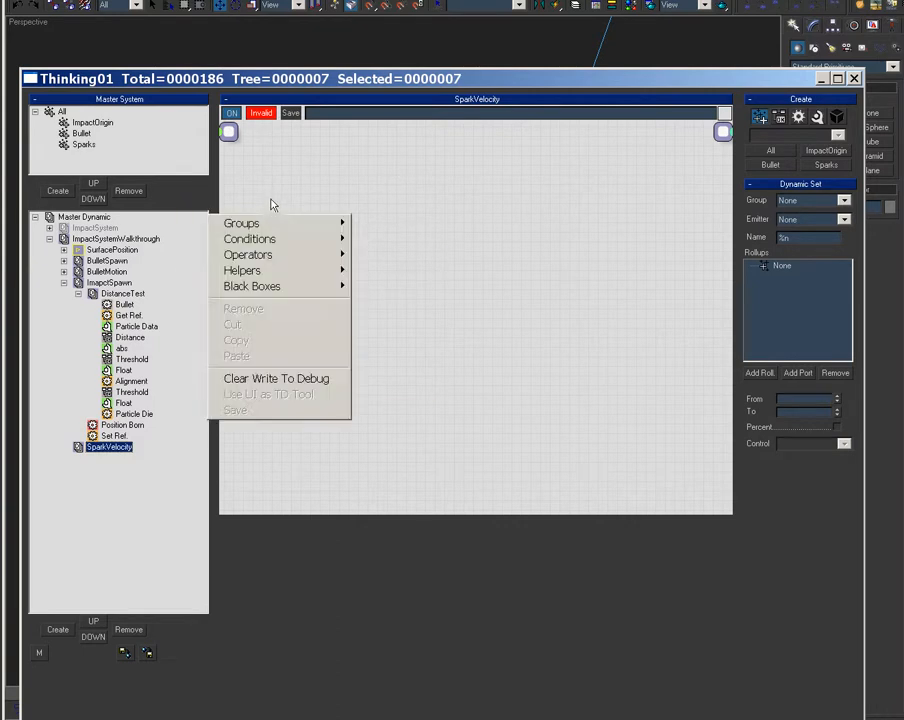
mouse_move(300, 225)
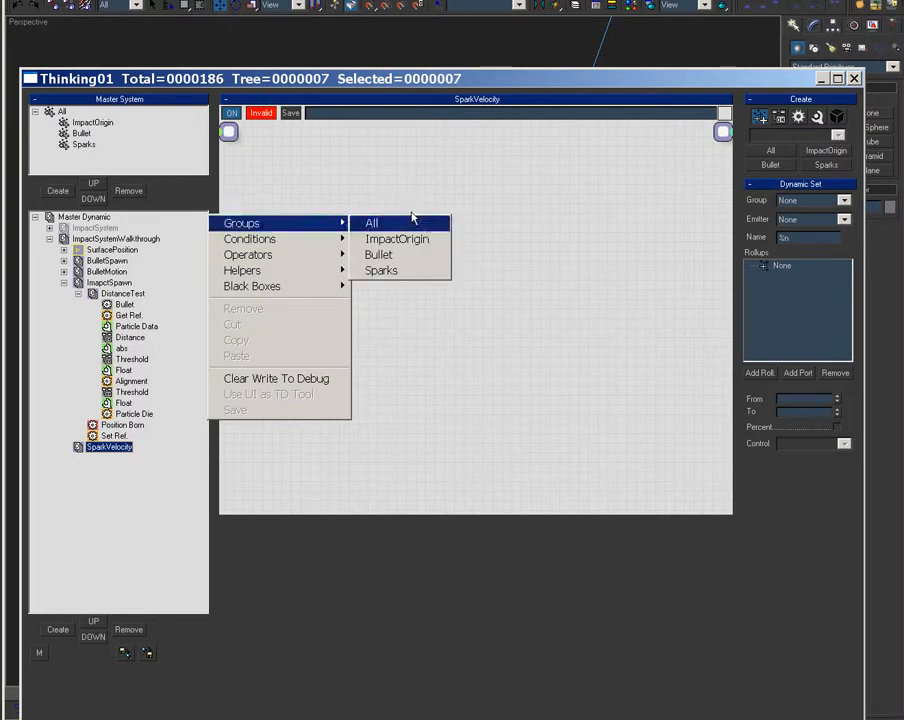
click(398, 276)
Add a Get Ref. operator, feed it the Sparks Particle output, and set its reference direction to To Me.
right_click(416, 188)
mouse_move(470, 242)
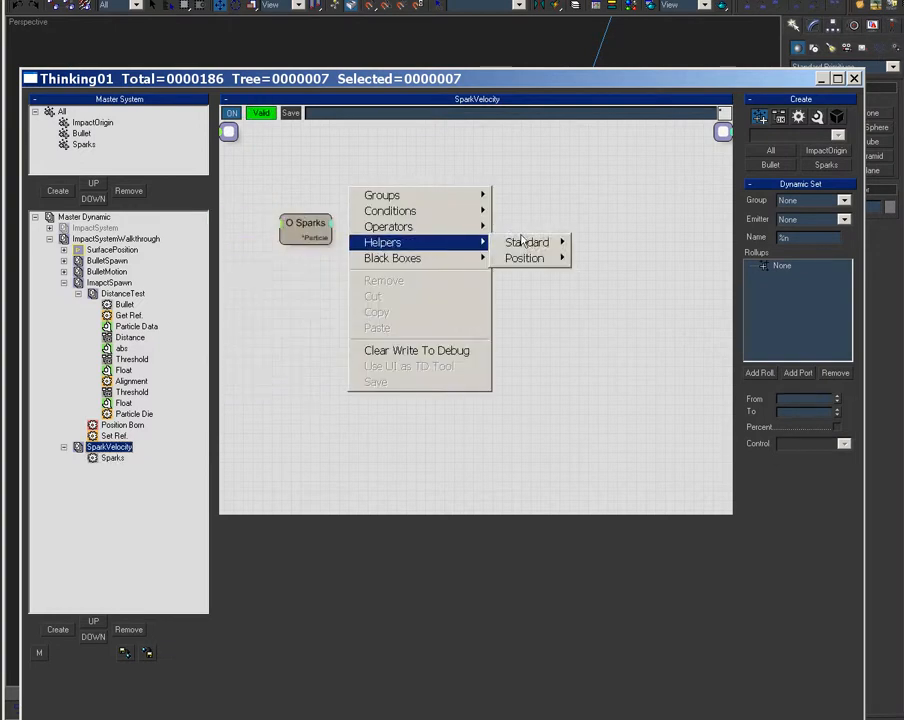
mouse_move(541, 246)
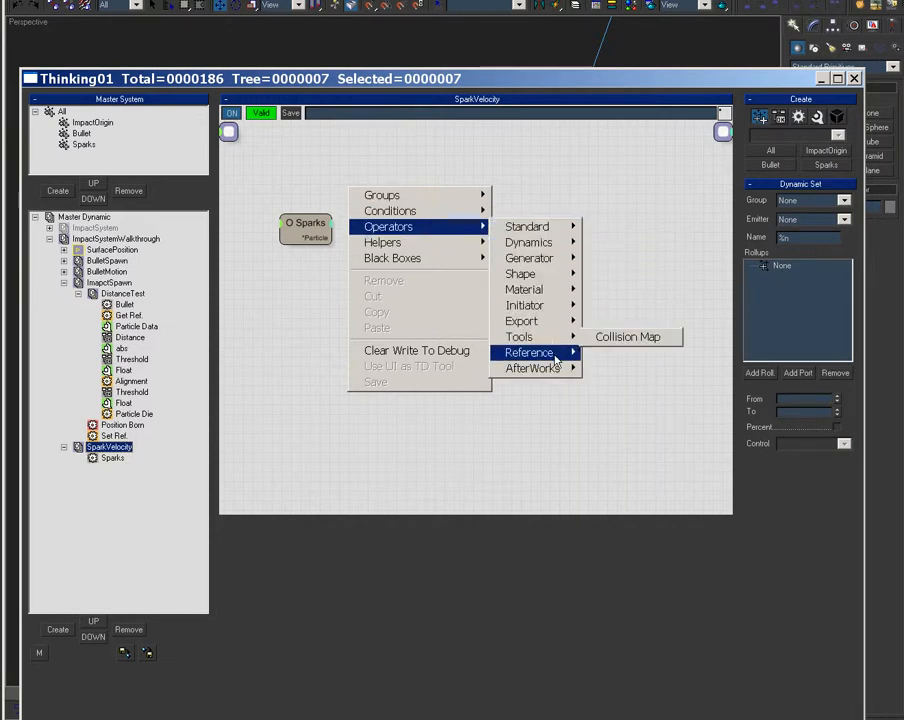
mouse_move(560, 353)
click(626, 374)
drag(328, 236, 417, 208)
click(456, 202)
click(769, 216)
middle_drag(519, 250, 451, 264)
Duplicate the Get Ref. operator and connect the first one's Ref.Particle output to the copy's Particle input.
right_click(402, 191)
click(400, 210)
click(402, 211)
shift+drag(373, 209, 508, 199)
drag(405, 224, 500, 214)
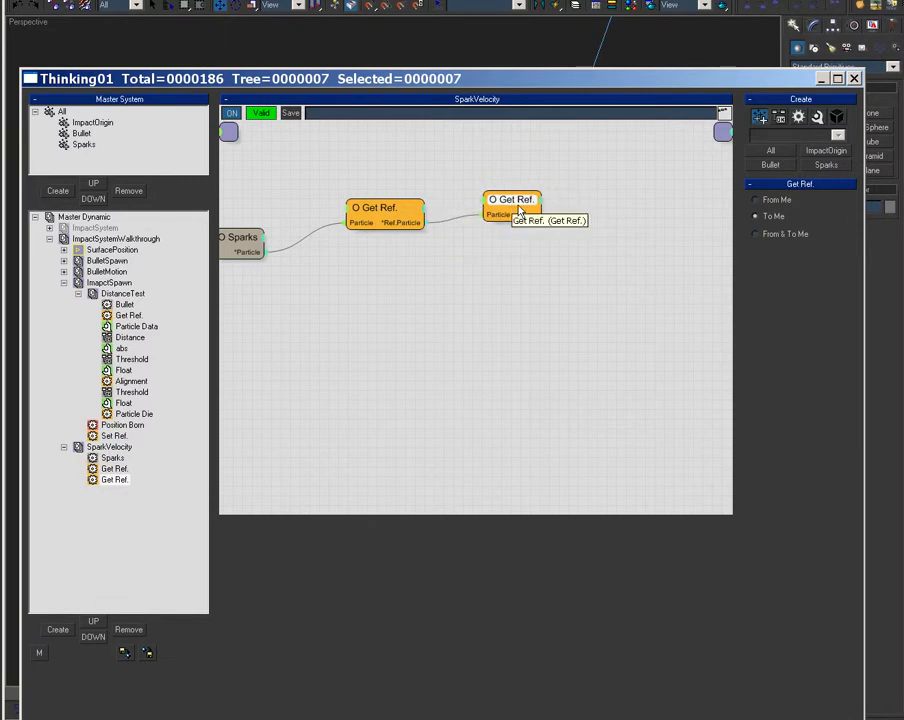
click(542, 210)
click(545, 209)
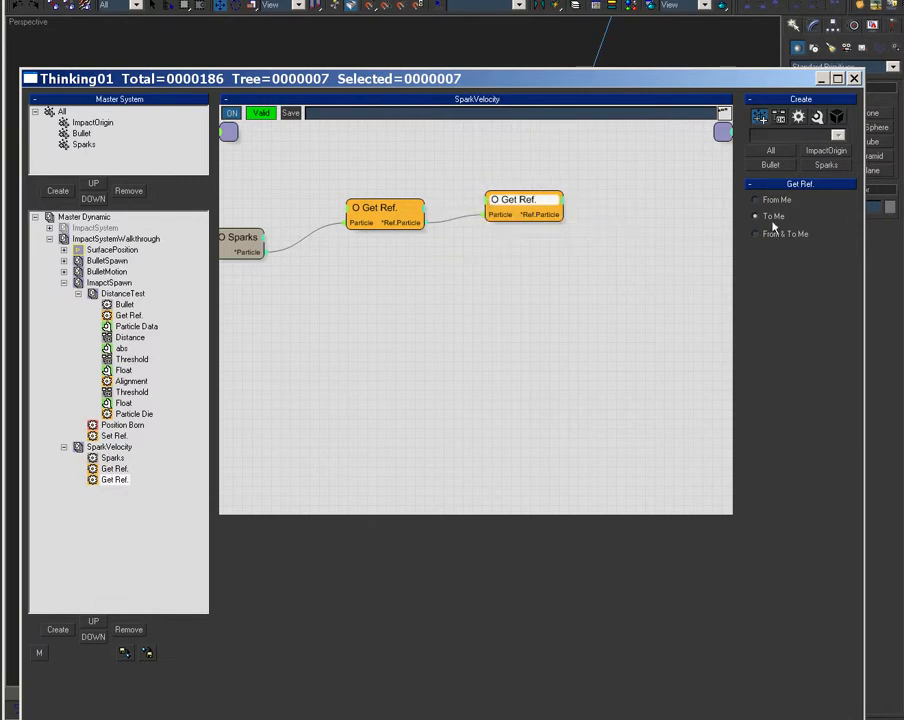
drag(510, 206, 486, 215)
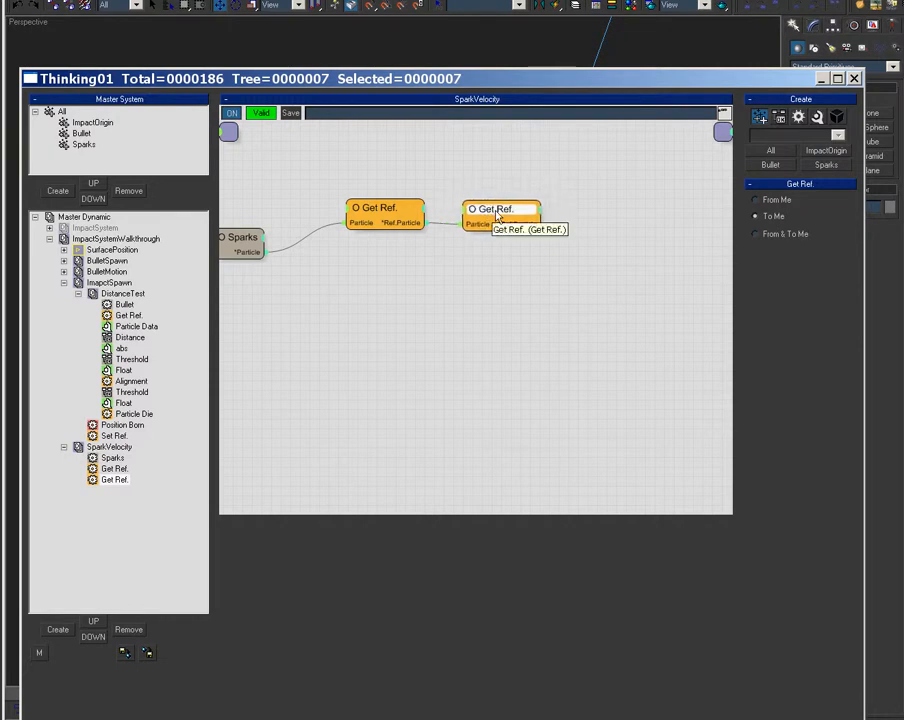
middle_drag(370, 310, 443, 312)
middle_drag(624, 290, 544, 307)
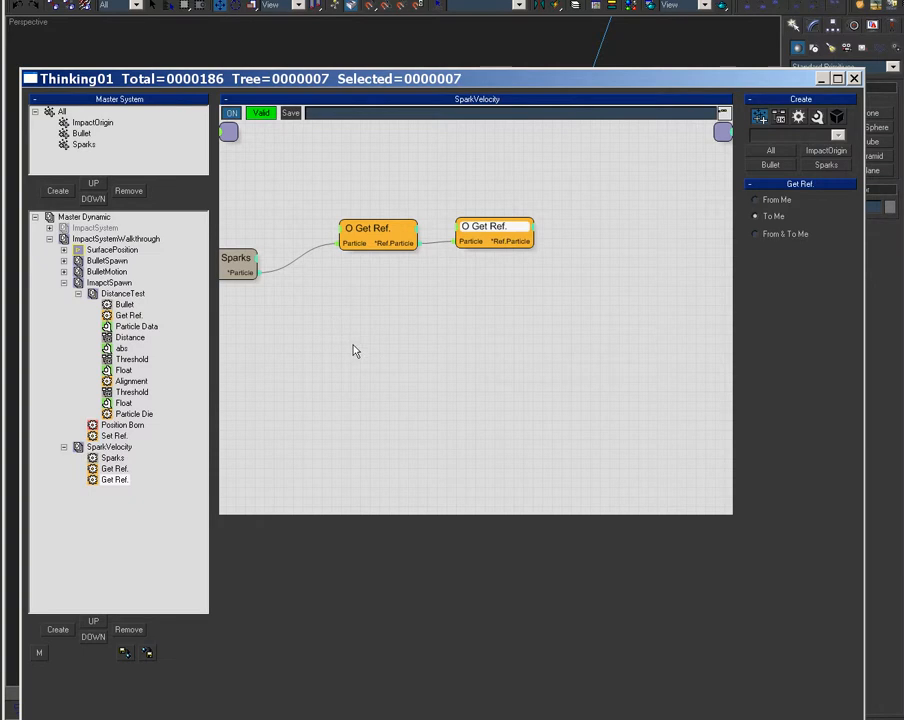
drag(569, 165, 250, 364)
middle_drag(262, 318, 433, 324)
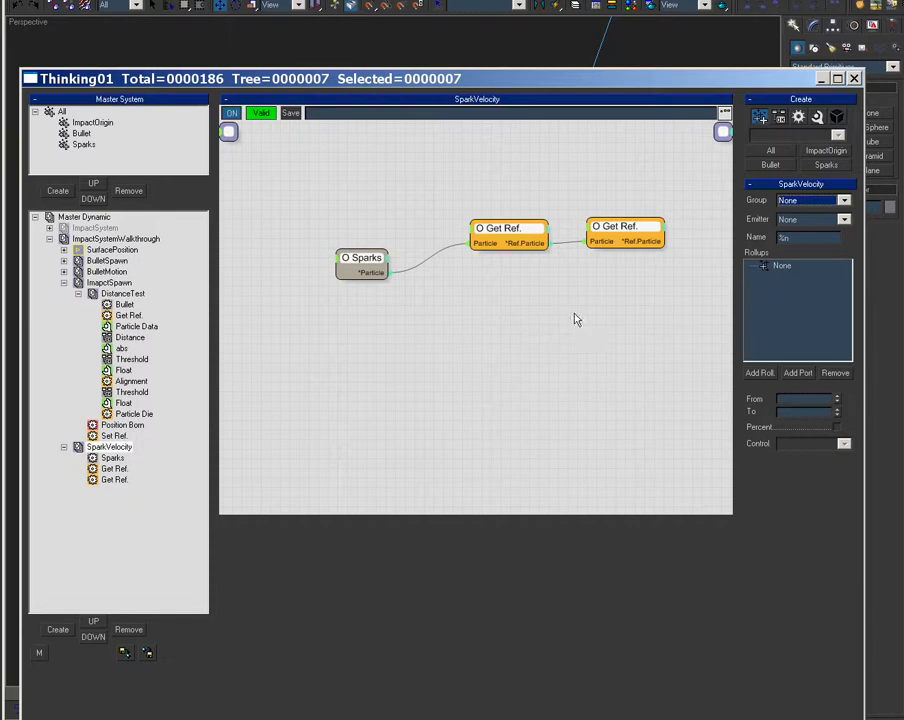
Remove the Sparks group and both Get Ref. operators from the SparkVelocity network.
middle_drag(658, 314, 536, 316)
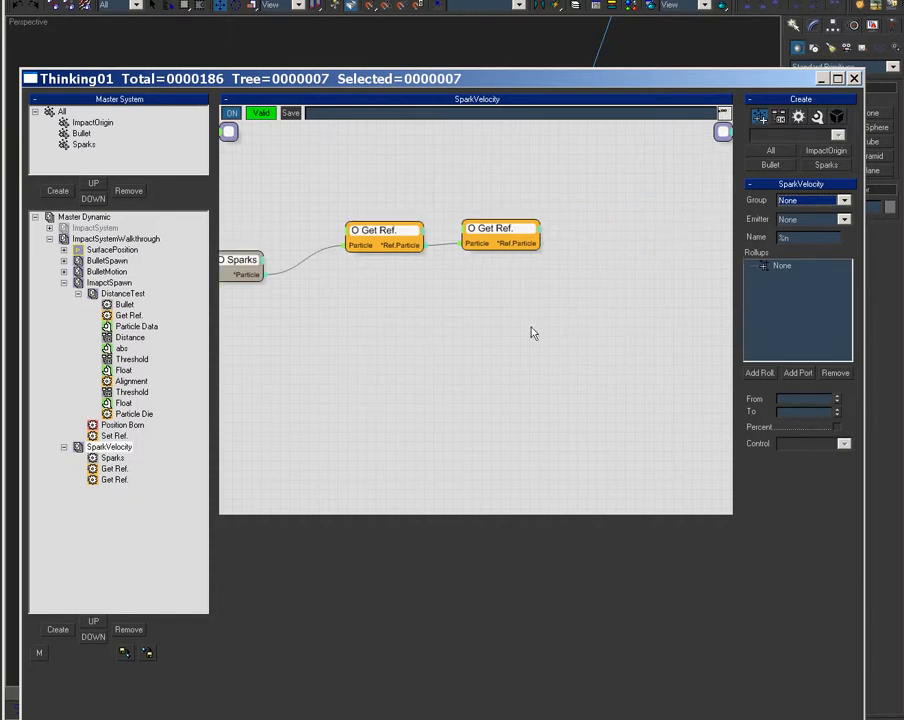
middle_drag(392, 323, 466, 311)
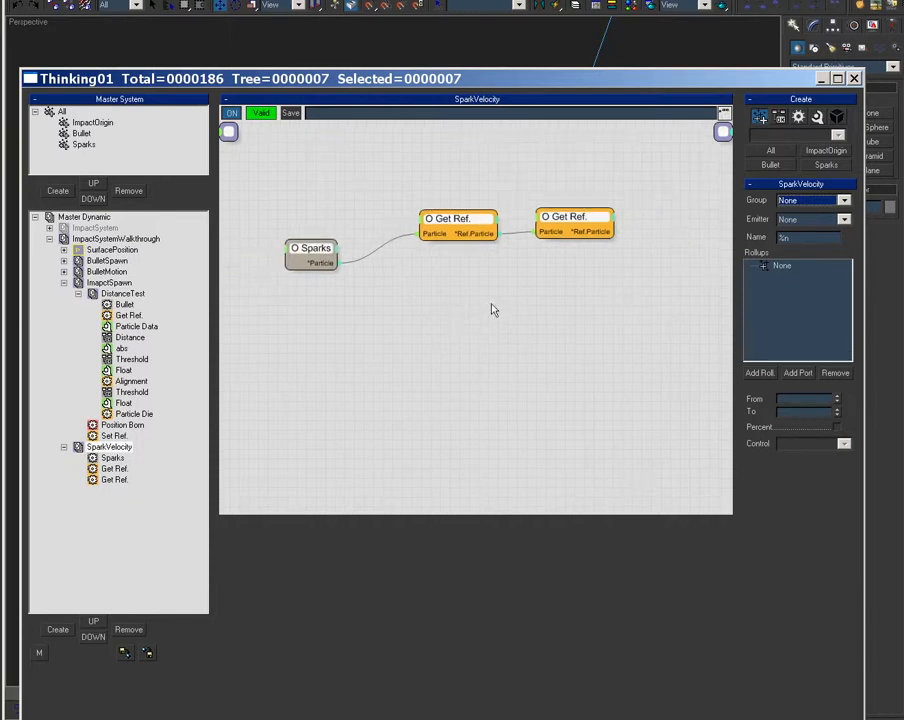
right_click(390, 277)
click(355, 214)
drag(414, 172, 693, 296)
right_click(326, 174)
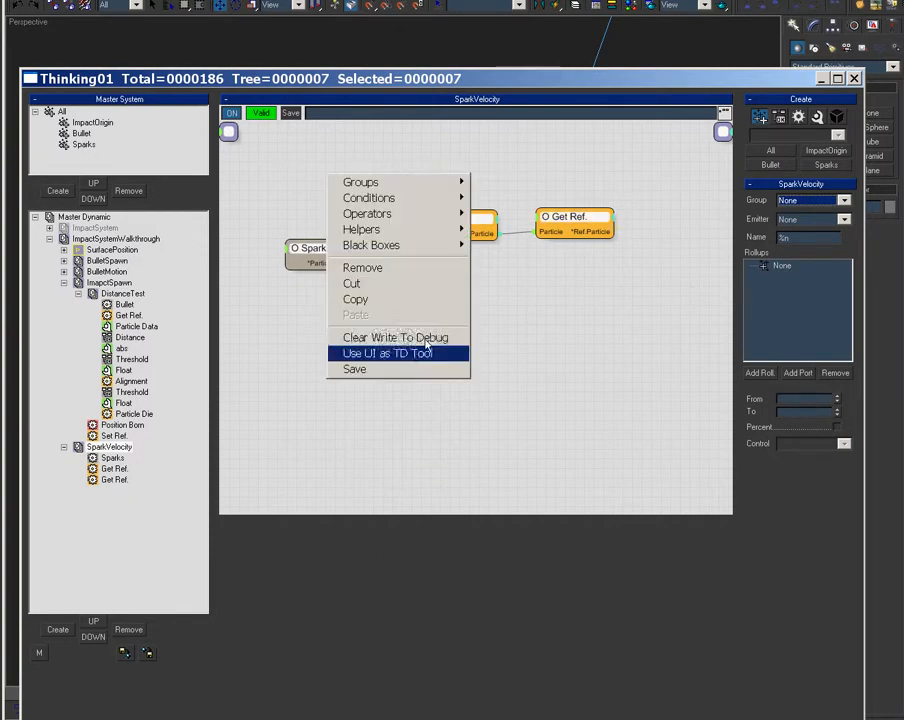
click(402, 264)
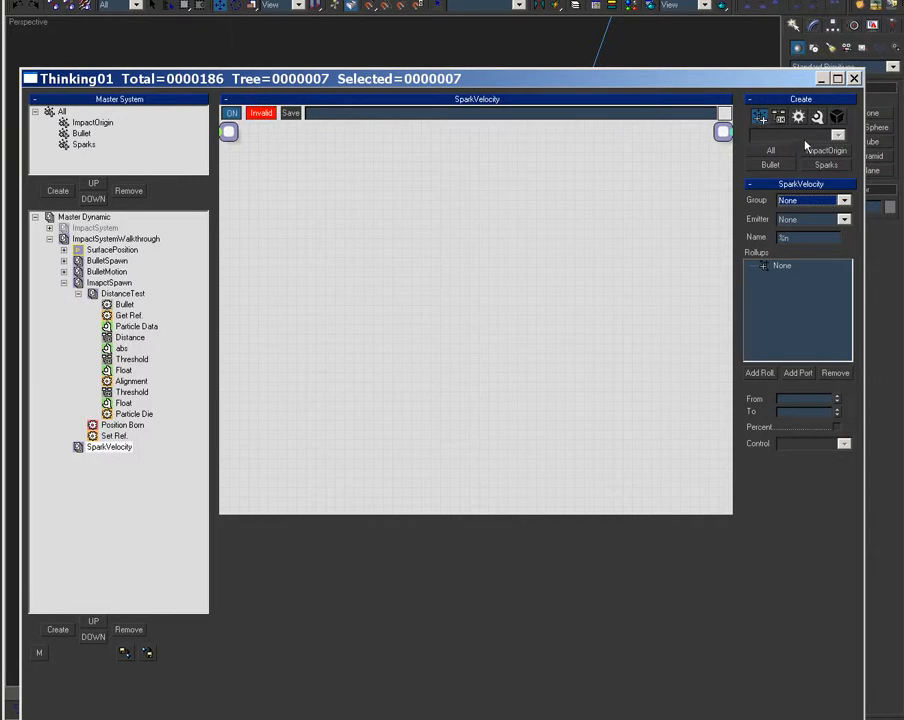
Add a PPassAB initiator operator to the empty SparkVelocity network and place it near the network's input side.
right_click(318, 203)
mouse_move(413, 244)
mouse_move(522, 323)
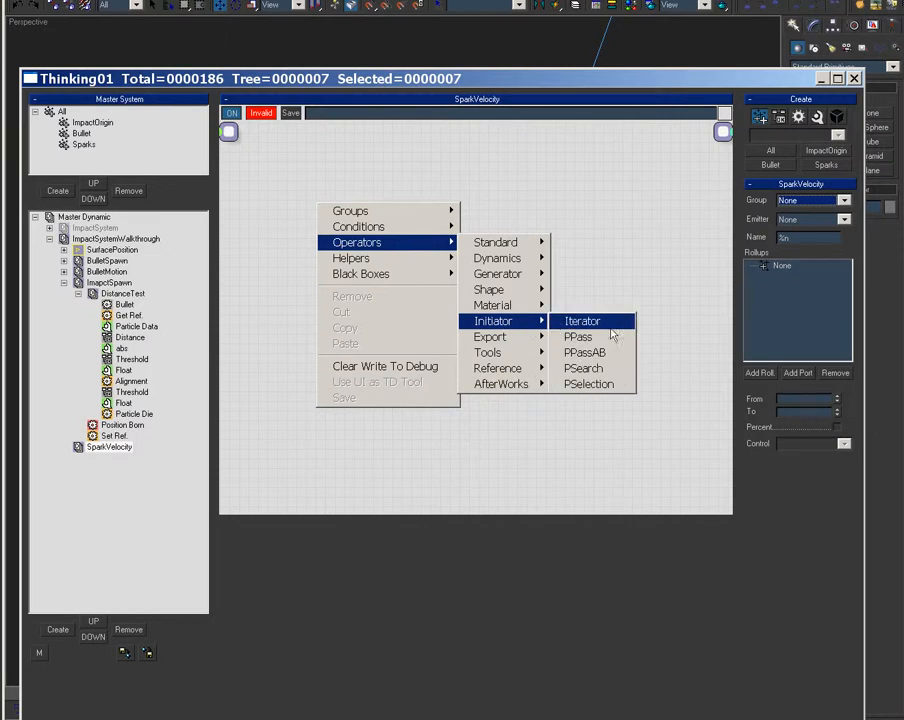
click(584, 352)
drag(435, 207, 338, 200)
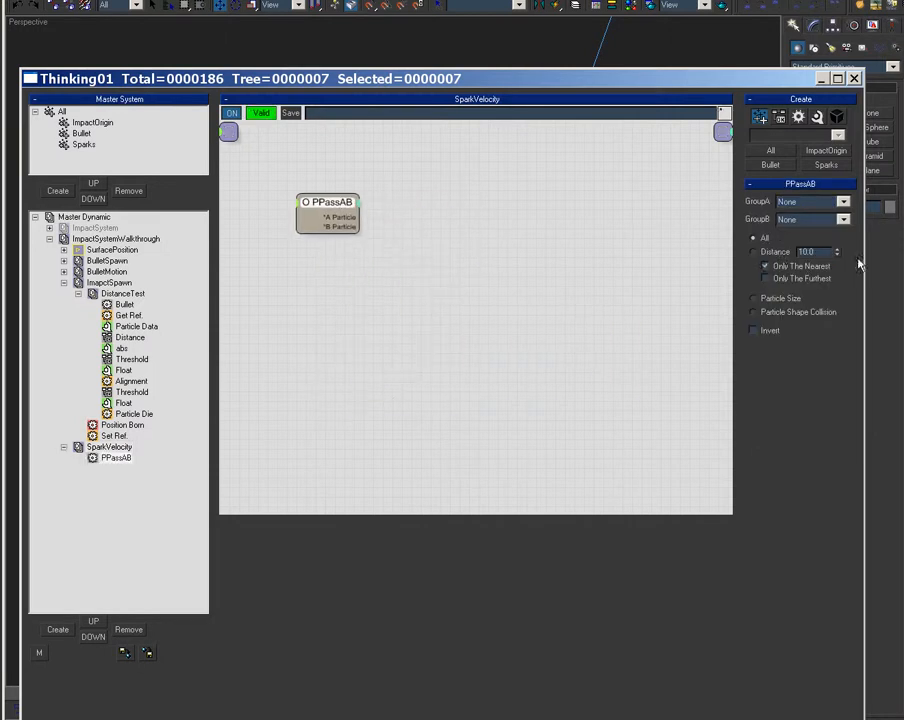
Set PPassAB to pass by Distance, with ImpactOrigin as GroupA and Sparks as GroupB.
click(843, 202)
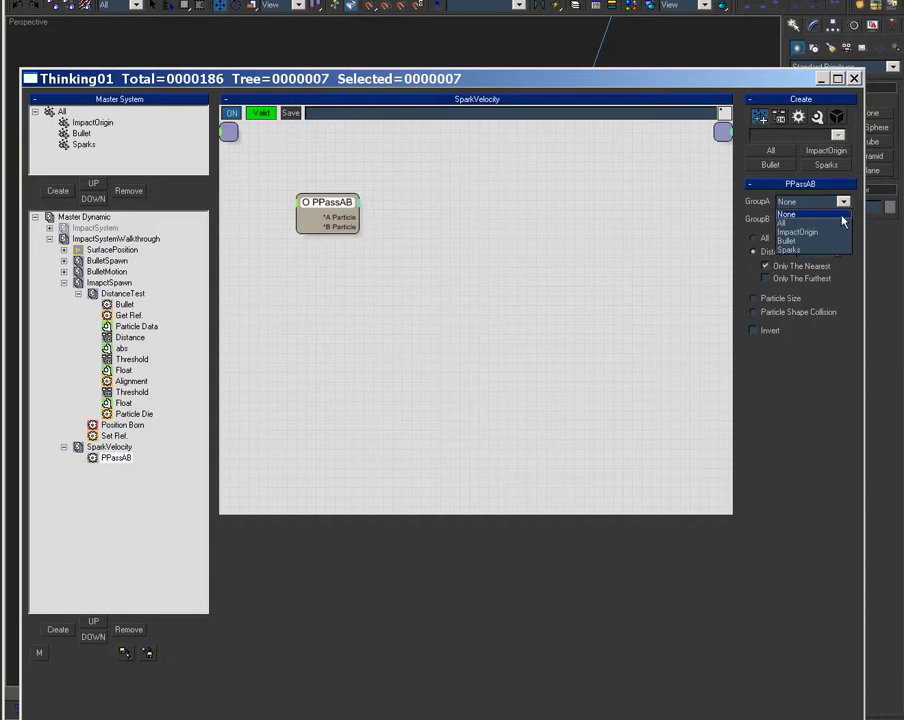
click(795, 232)
click(843, 219)
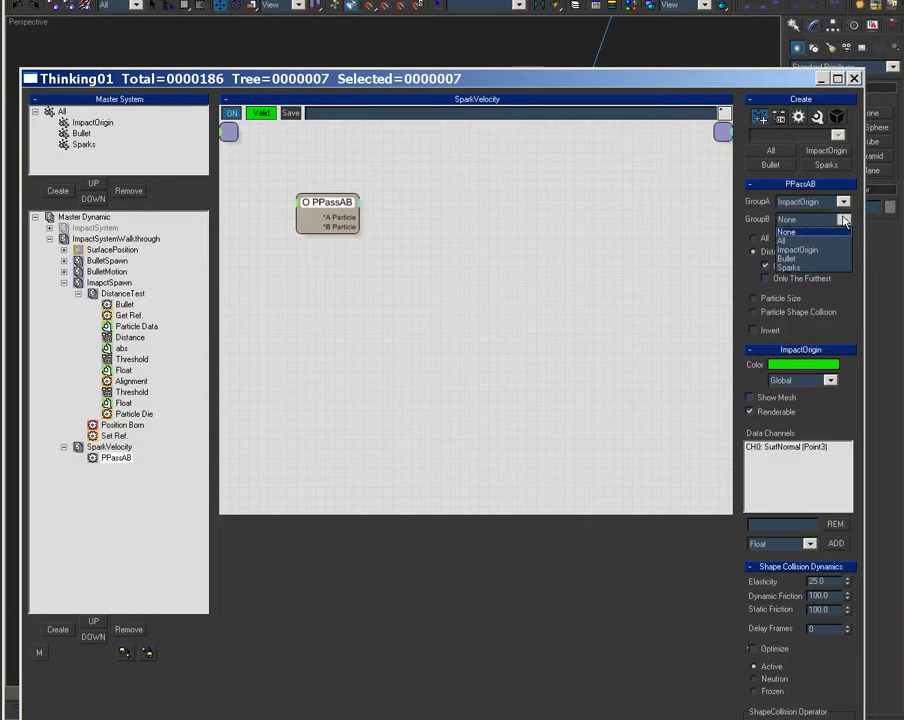
click(810, 268)
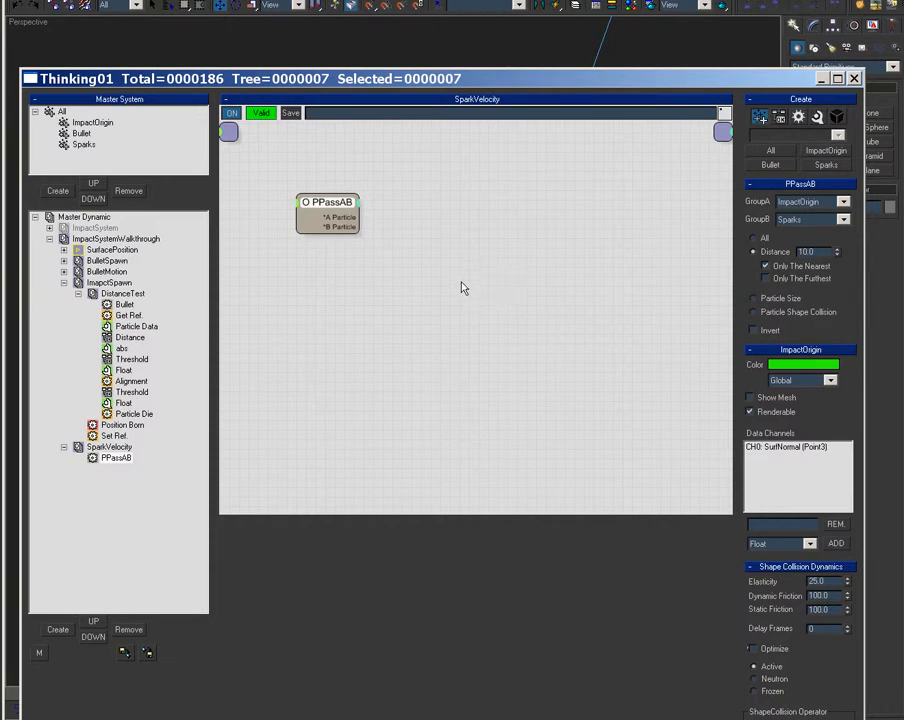
Add a Velocity operator beside PPassAB in the SparkVelocity network.
right_click(408, 186)
mouse_move(530, 230)
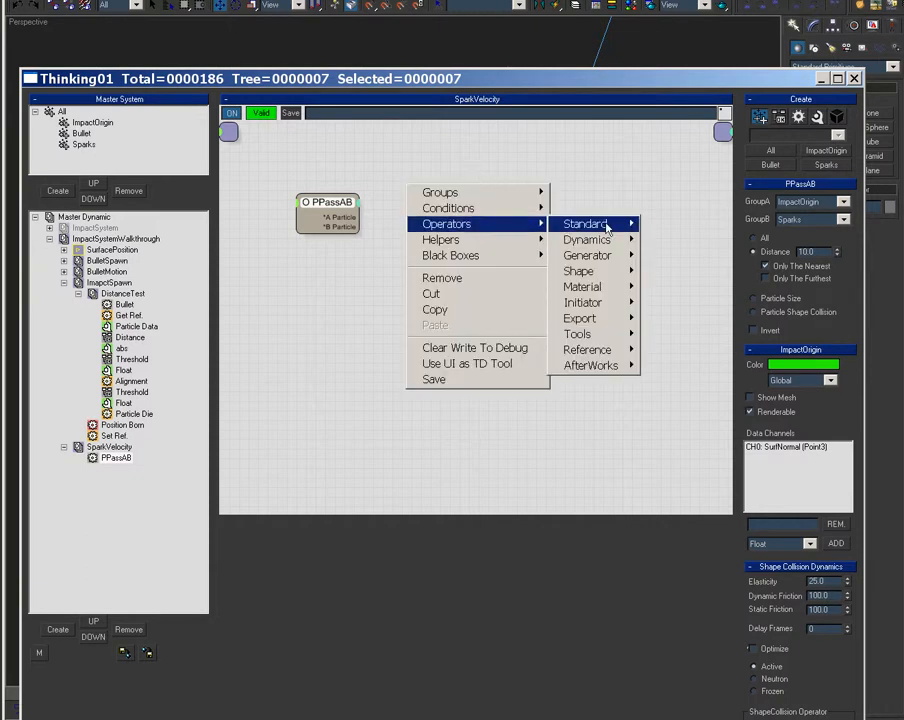
mouse_move(621, 226)
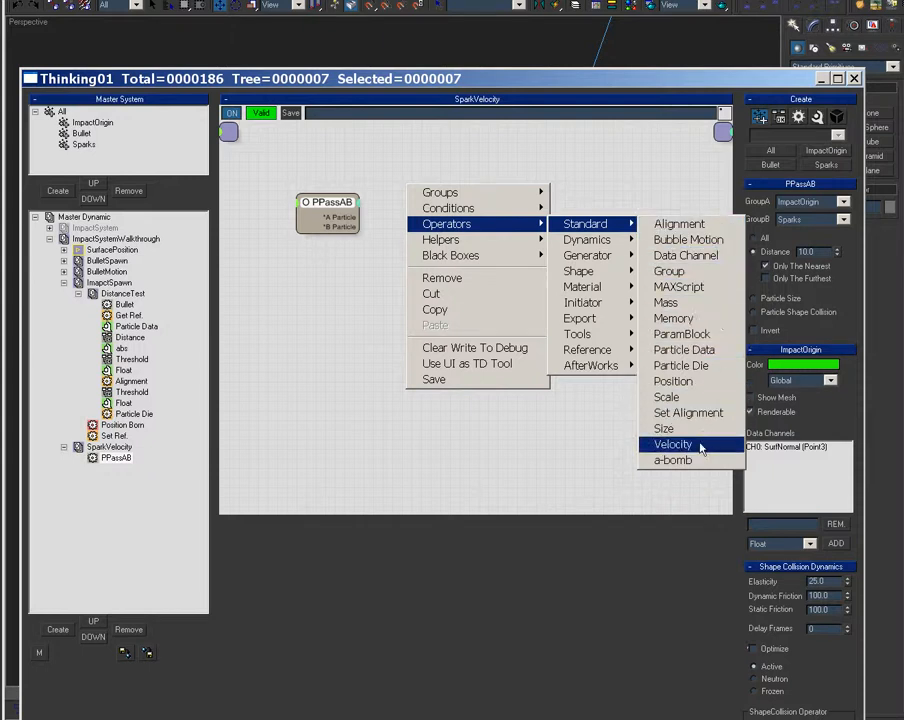
click(665, 444)
Expose the A CH: SurfNormal output on the PPassAB operator.
click(352, 205)
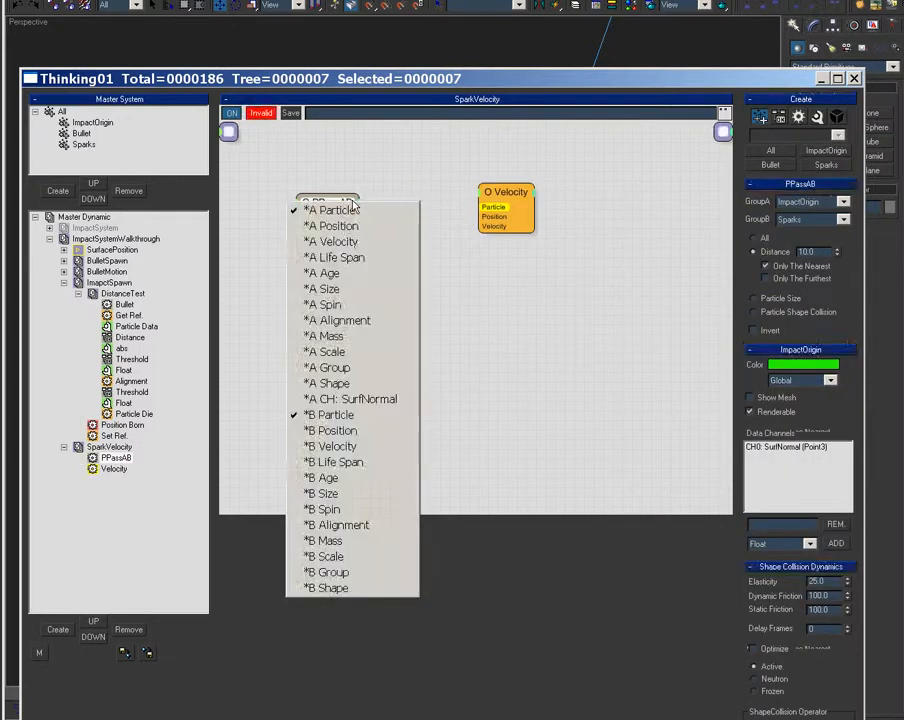
click(350, 399)
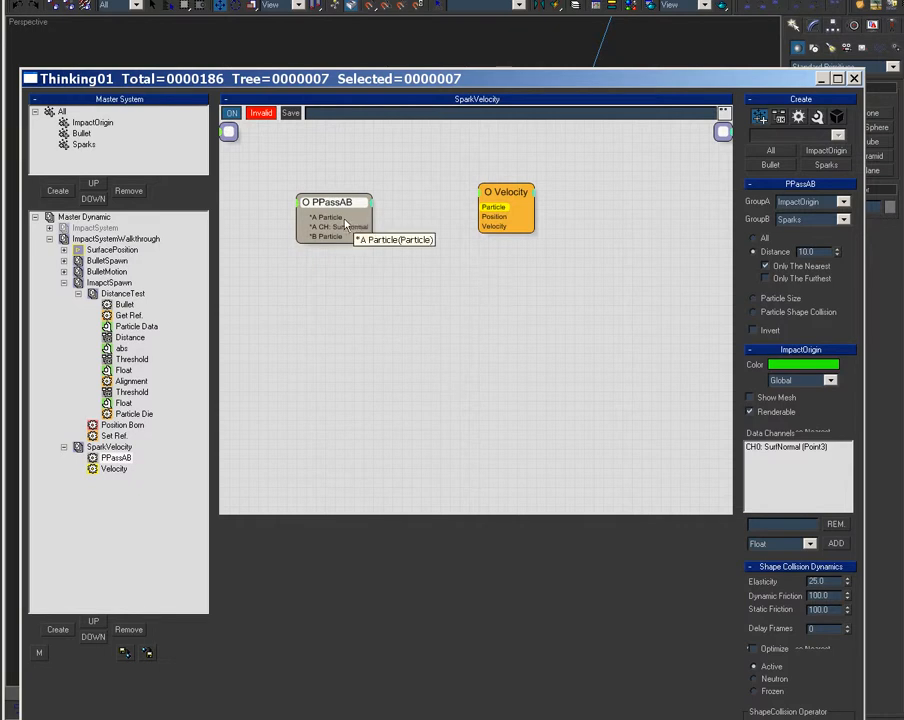
mouse_move(347, 238)
mouse_down()
mouse_move(490, 210)
mouse_move(344, 215)
mouse_up()
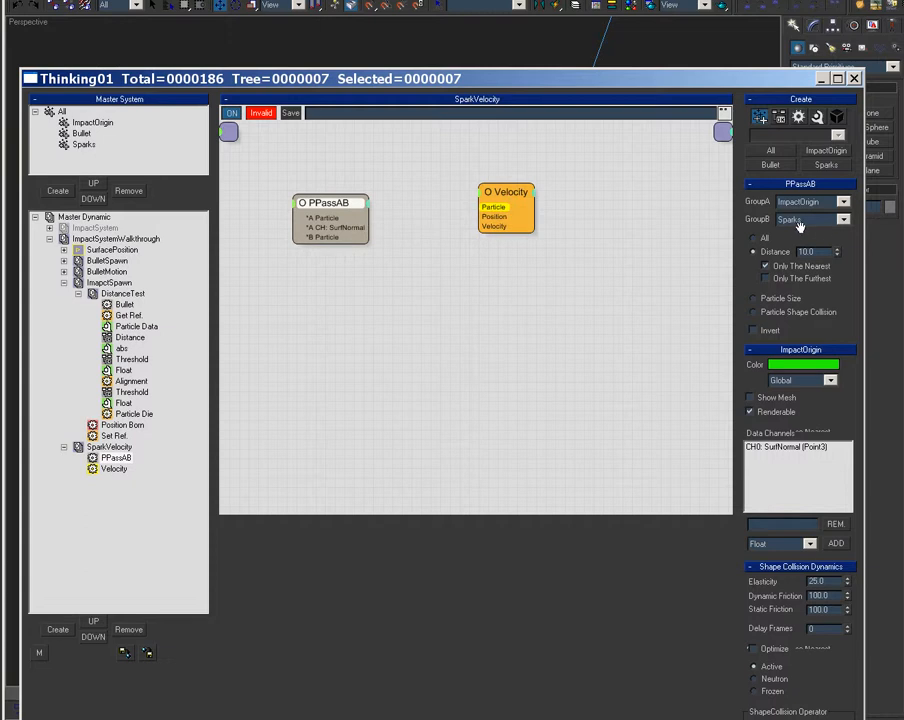
Swap the PPassAB groups so GroupA is Sparks and GroupB is ImpactOrigin.
click(843, 201)
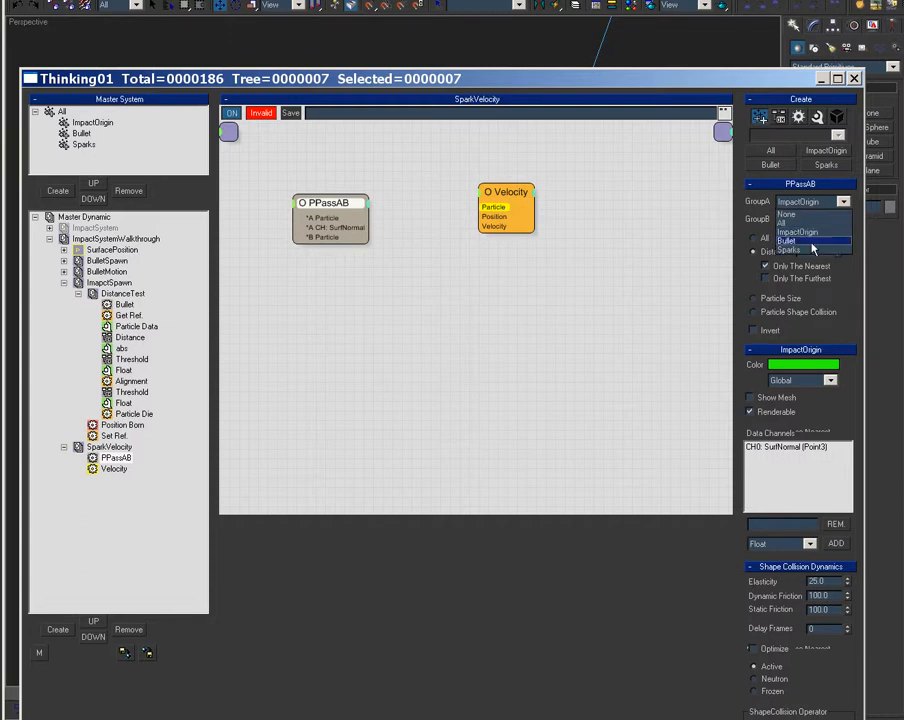
click(810, 223)
click(810, 221)
click(806, 247)
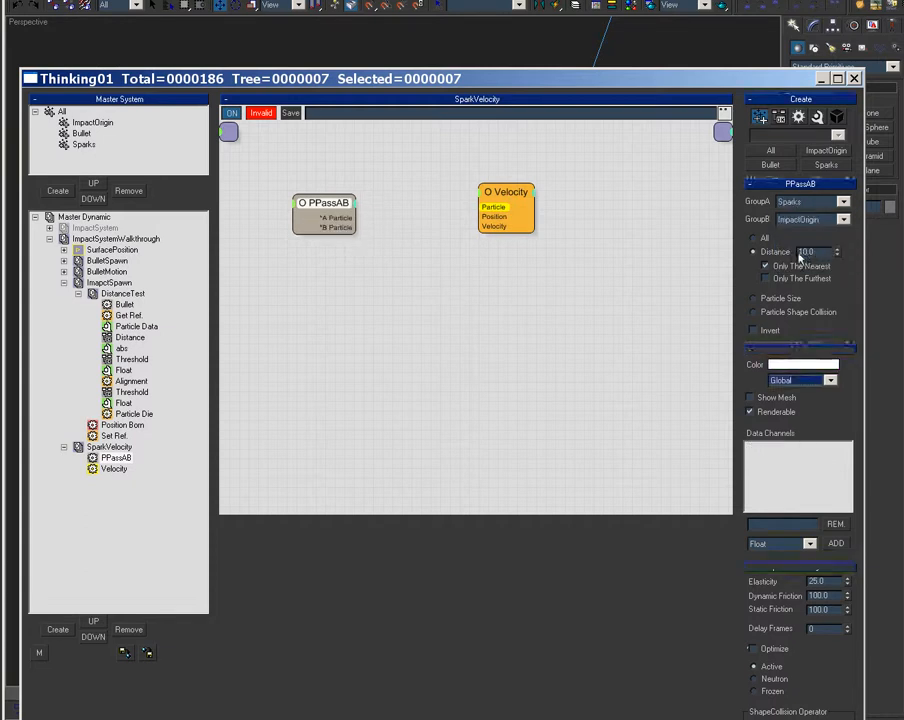
Expose PPassAB's B CH: SurfNormal output and feed it with A Particle into Velocity's Direction and Particle inputs.
right_click(348, 208)
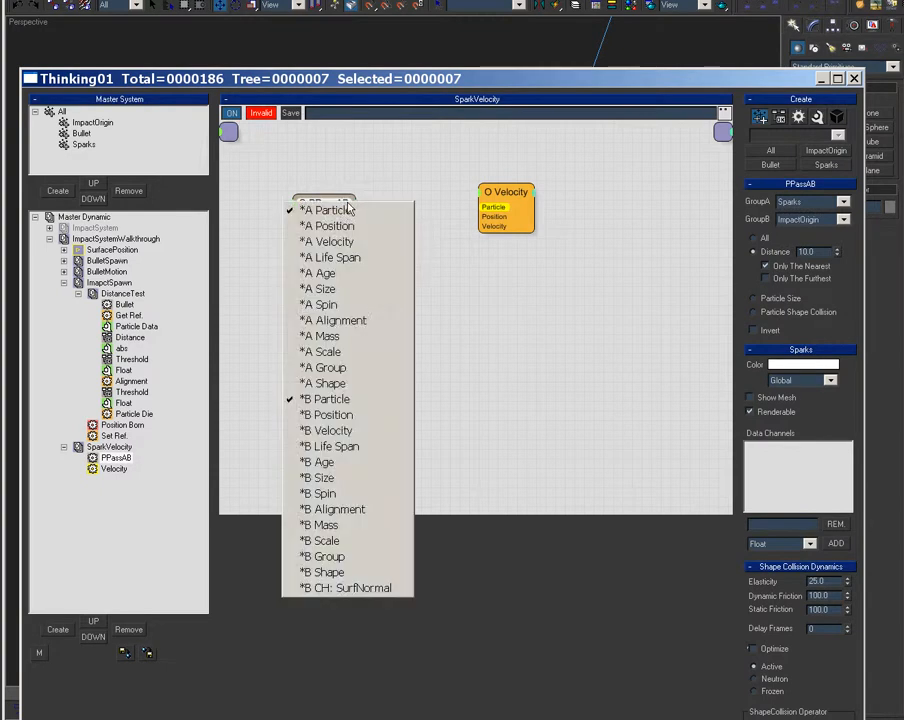
click(372, 587)
drag(369, 217, 484, 208)
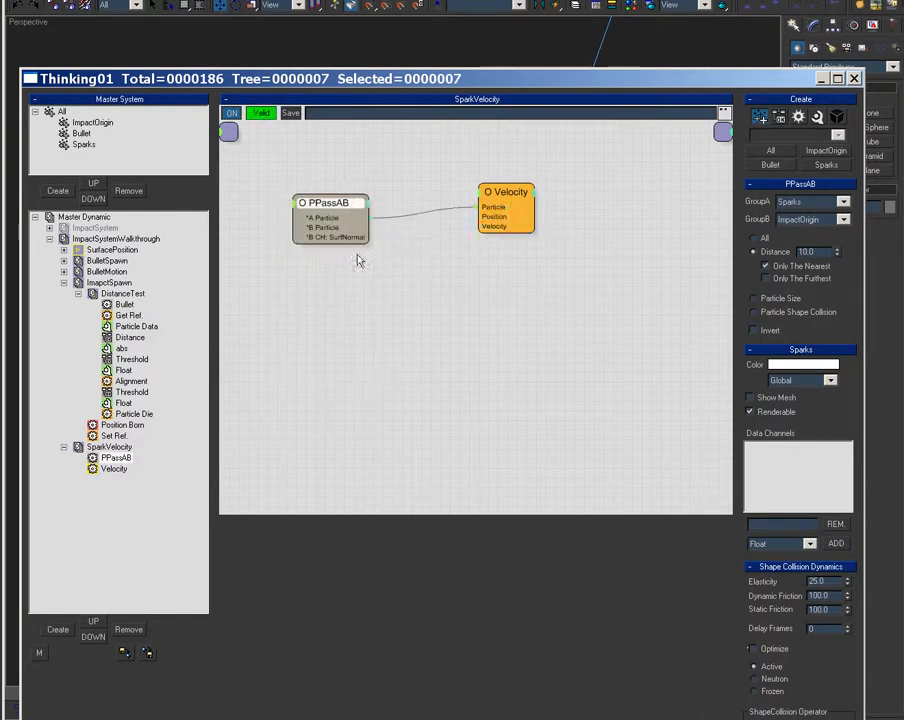
right_click(487, 213)
click(455, 327)
drag(366, 237, 567, 207)
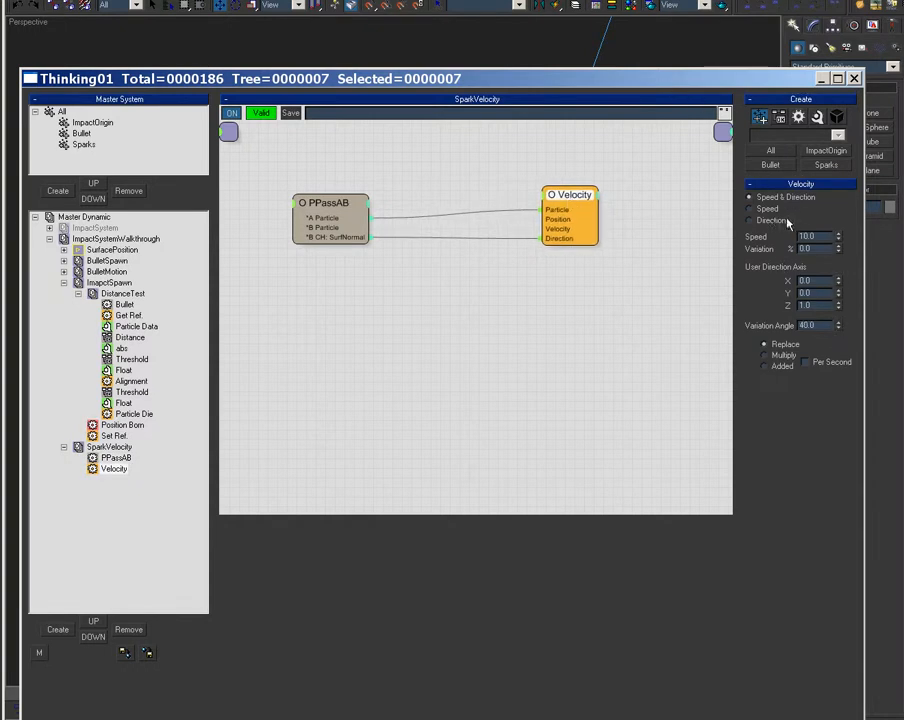
Scrub the timeline to preview the spark motion, and set the Velocity operator's speed to 100.
drag(559, 82, 425, 718)
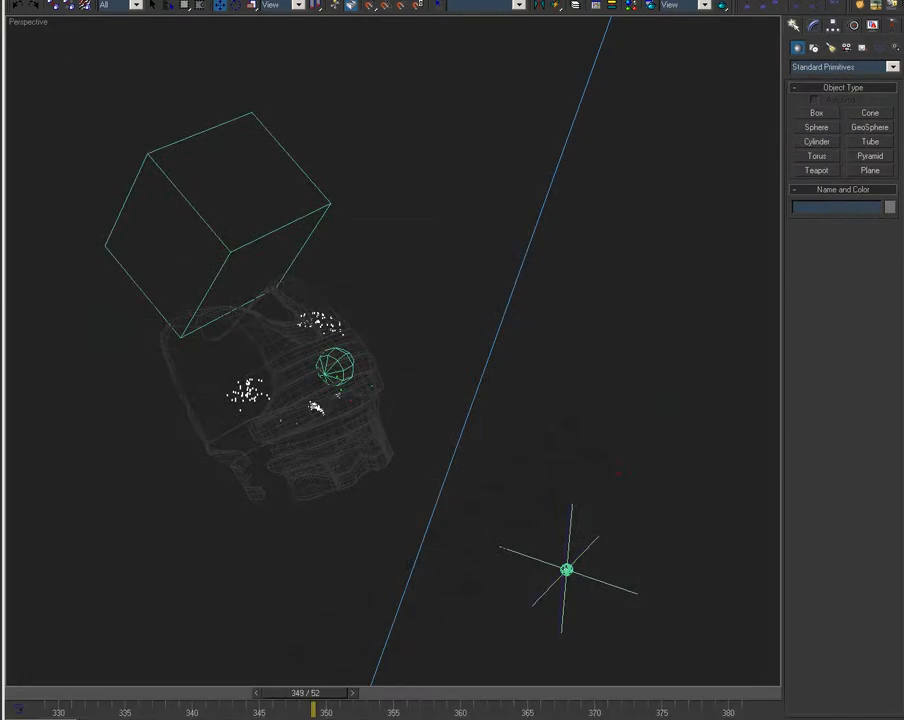
drag(158, 690, 488, 709)
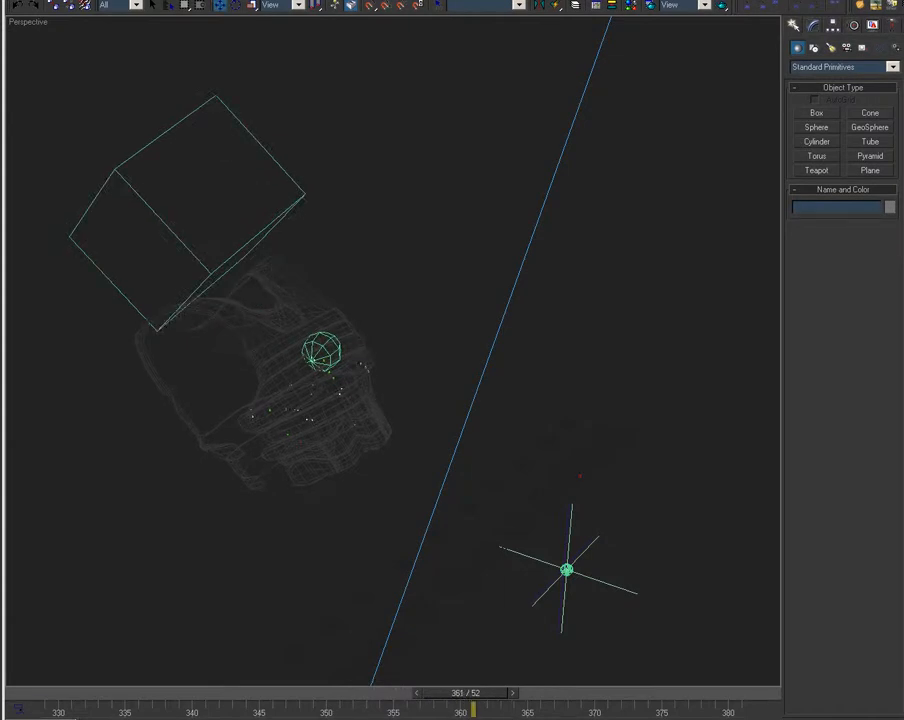
drag(486, 716, 460, 131)
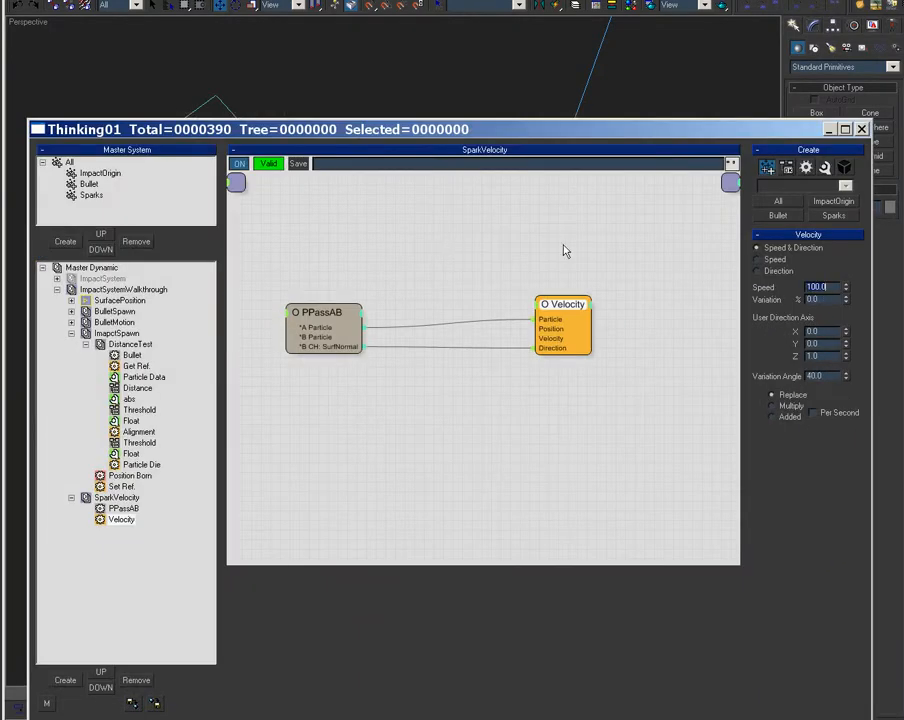
Add a Particle Age condition set to Enters Group, feed it A Particle, and connect its output to Velocity's ON input.
right_click(393, 234)
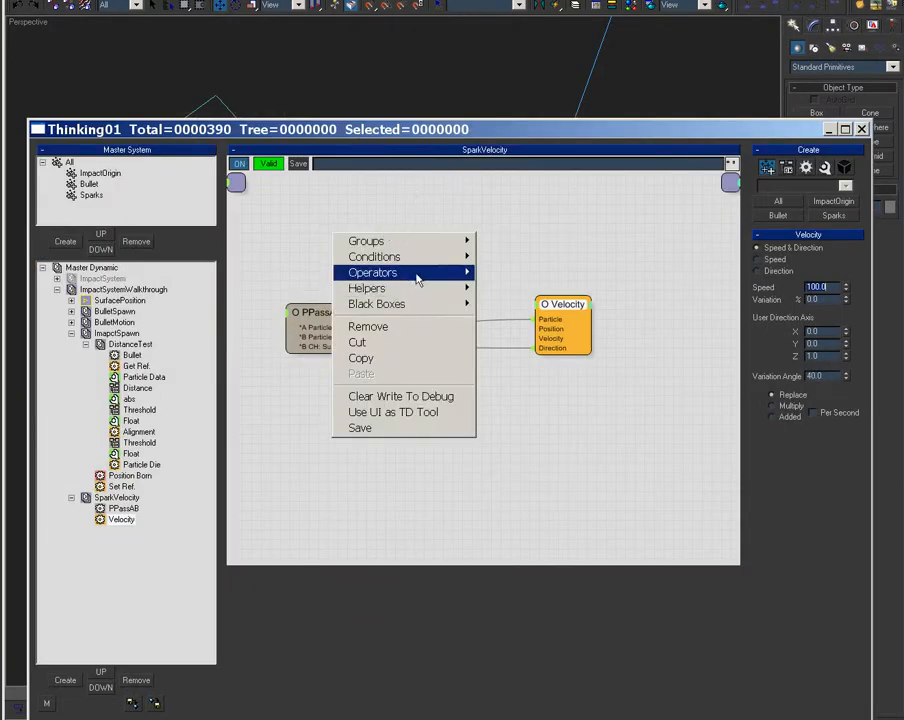
mouse_move(518, 257)
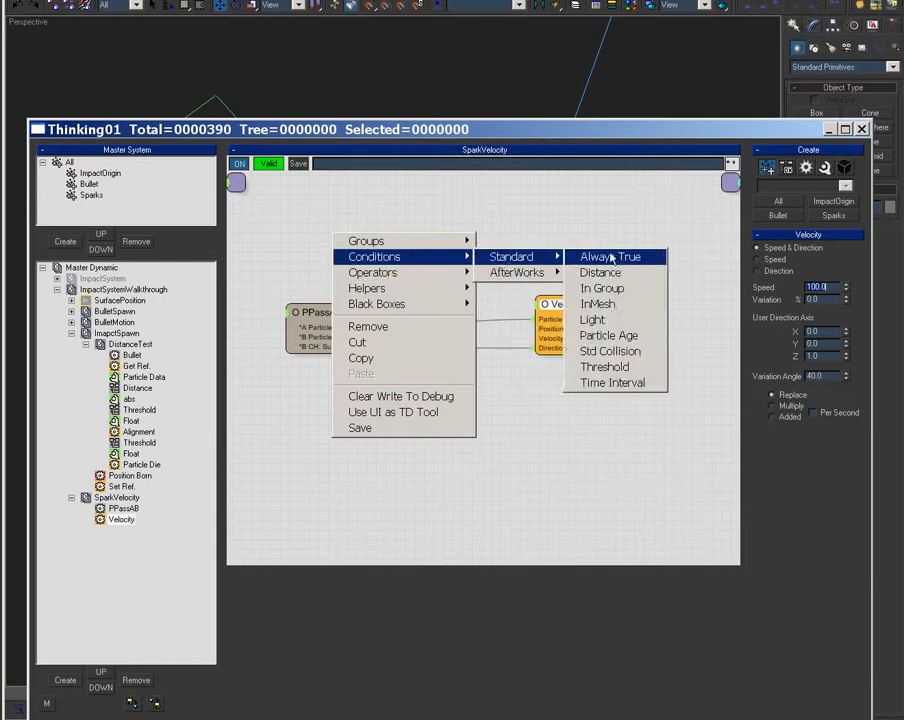
click(620, 335)
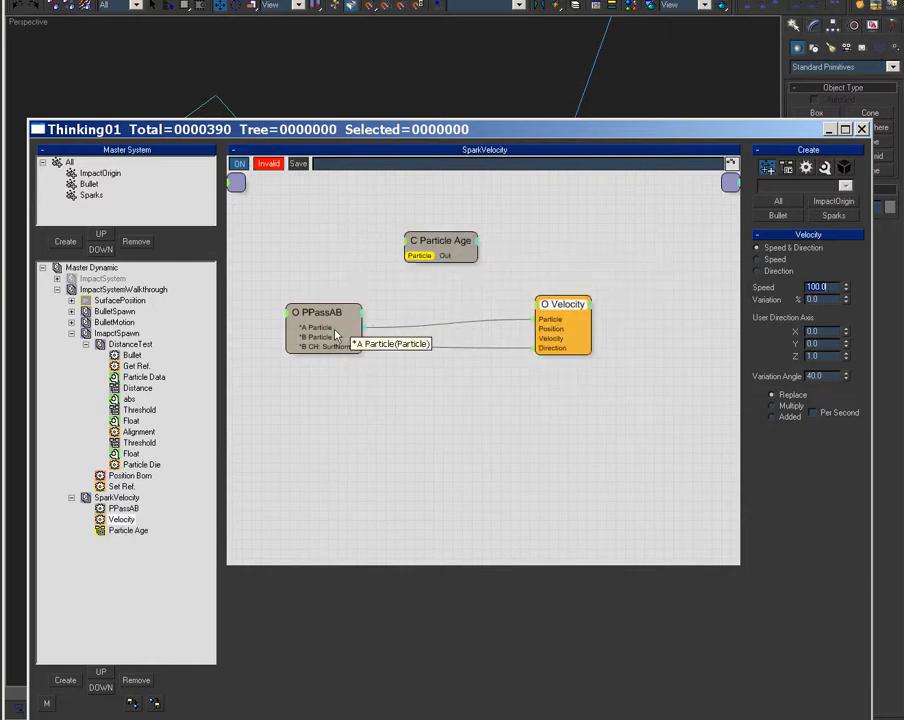
drag(334, 312, 425, 256)
click(786, 275)
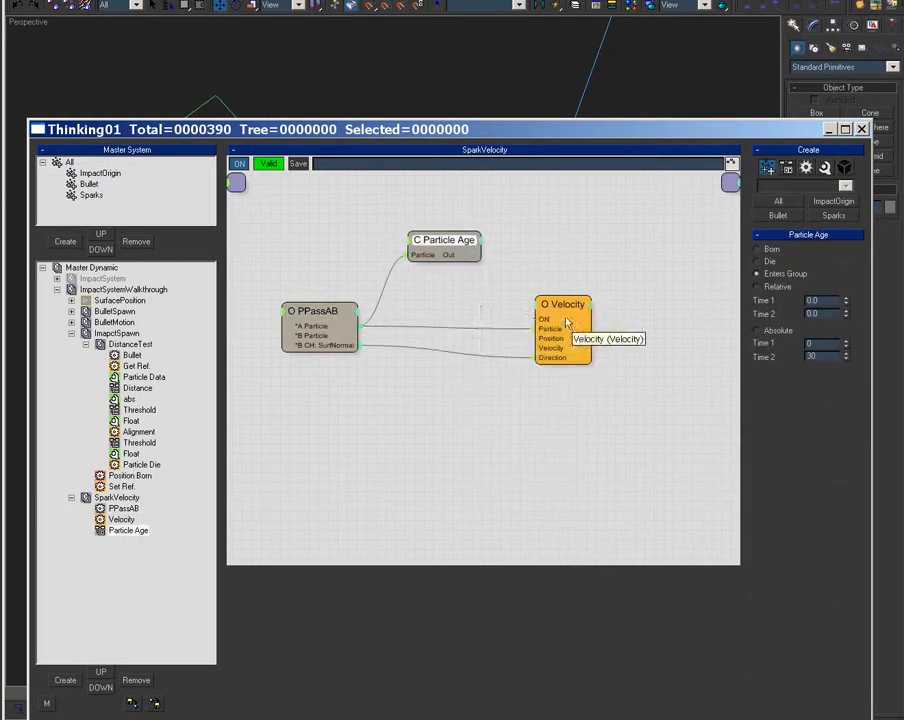
drag(479, 255, 545, 322)
Scrub the timeline in the viewport to examine how the sparks leave the impact points.
drag(468, 134, 405, 719)
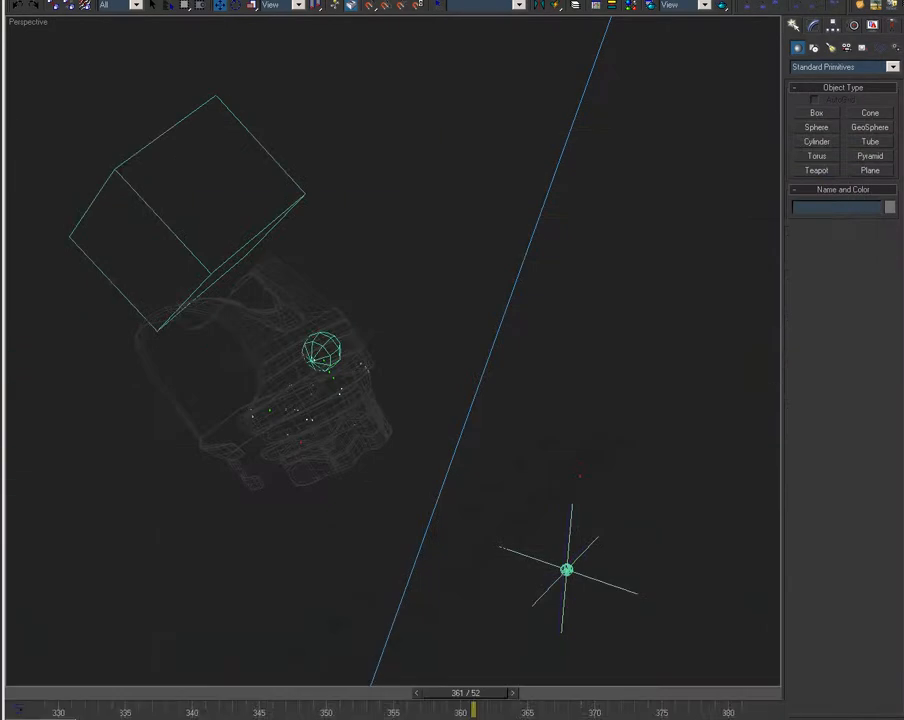
drag(163, 694, 471, 711)
drag(440, 714, 529, 139)
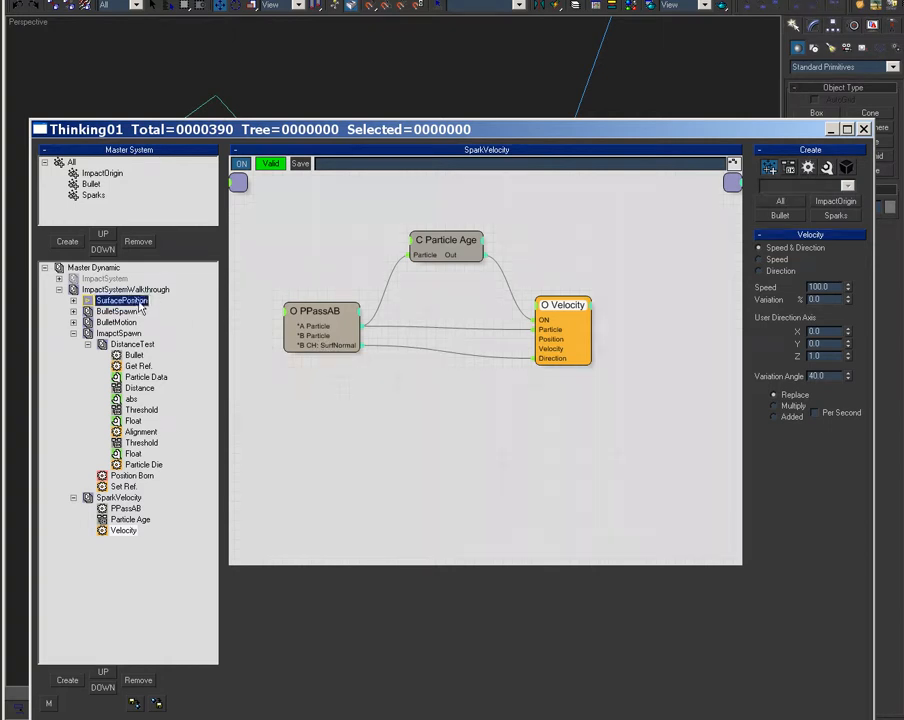
In the chestPosition network, add a Set Alignment operator driven by ImpactOrigin's Particle output and Surface Pos's Alignment output.
click(100, 301)
click(73, 300)
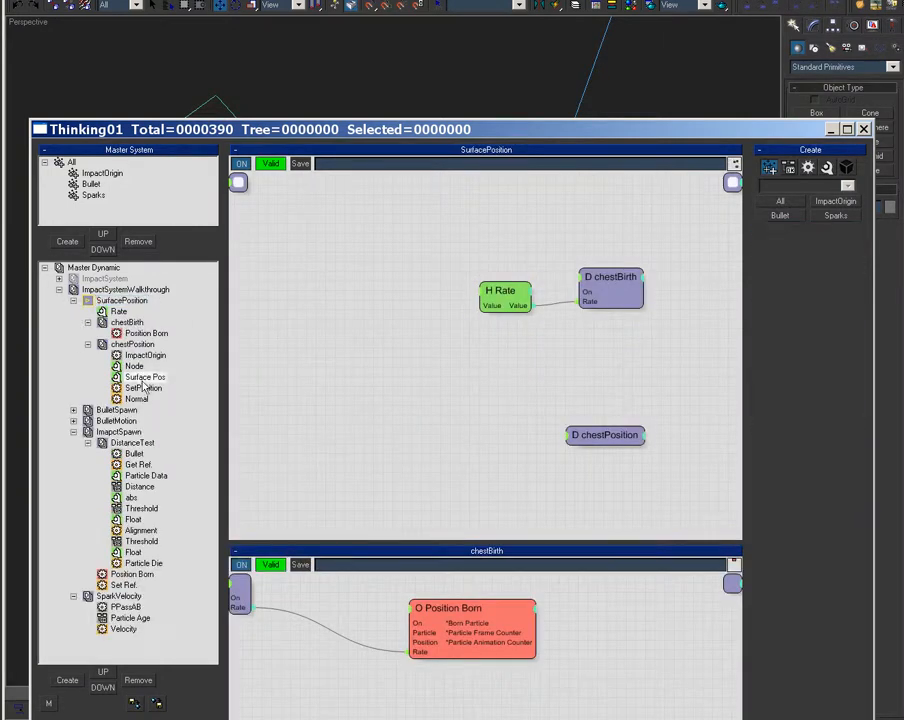
click(145, 377)
click(140, 399)
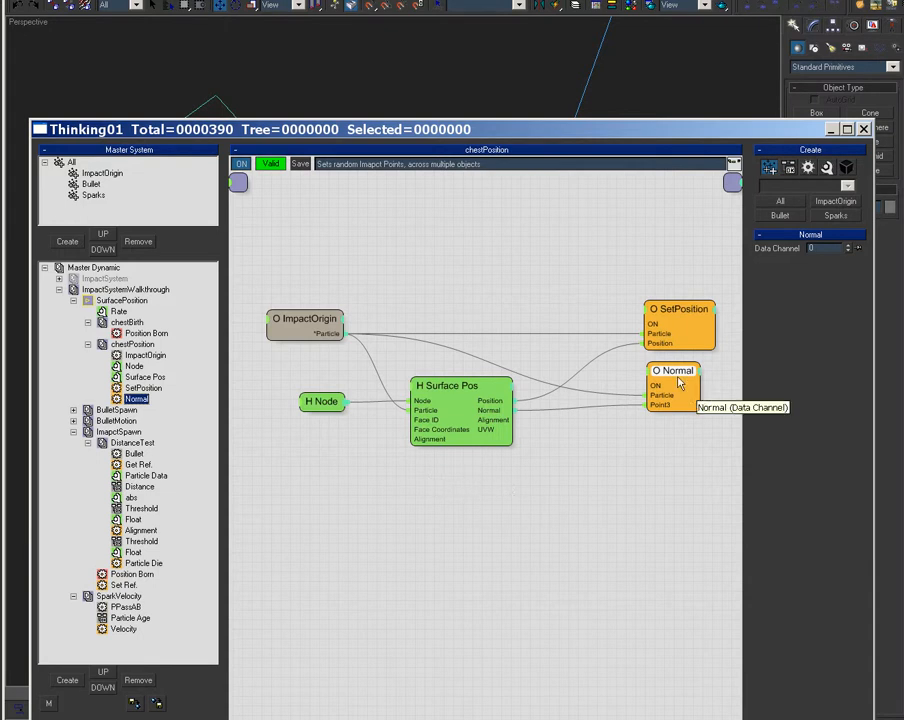
click(705, 343)
right_click(471, 407)
mouse_move(562, 454)
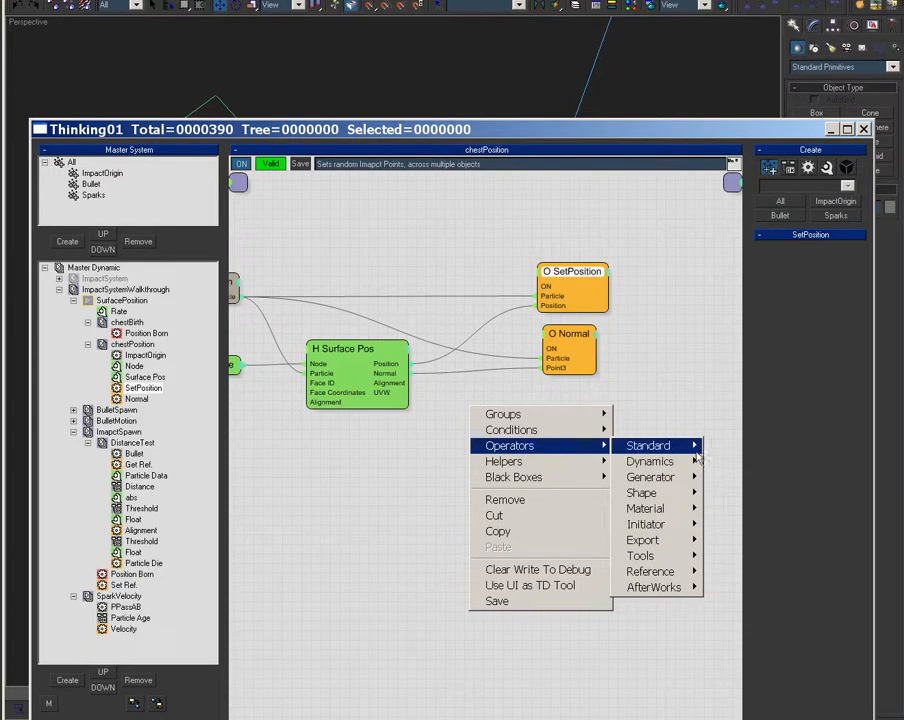
mouse_move(695, 449)
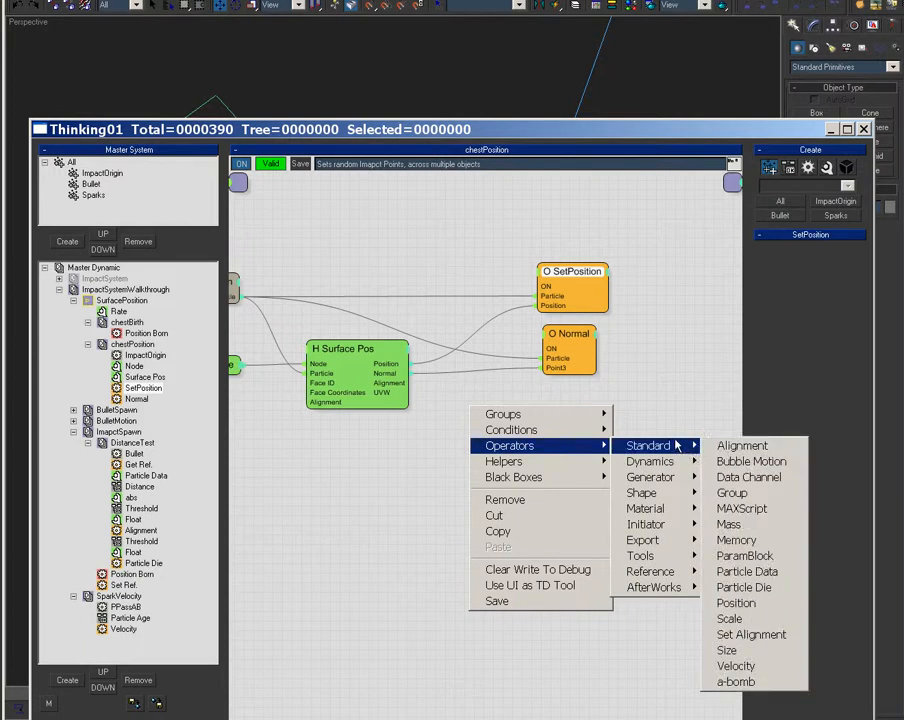
click(755, 638)
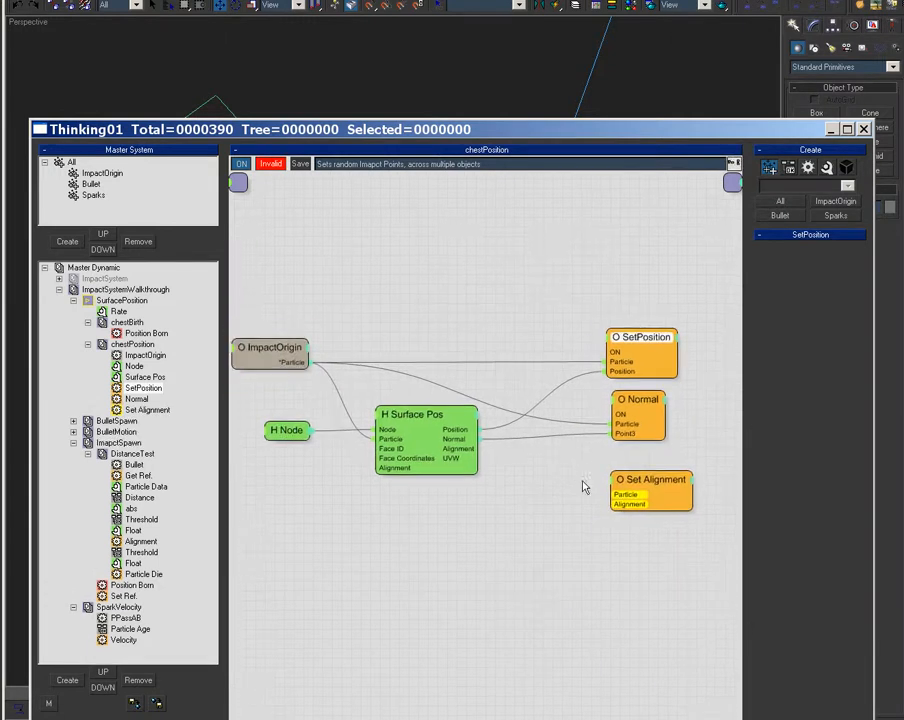
drag(613, 494, 306, 362)
drag(457, 449, 645, 472)
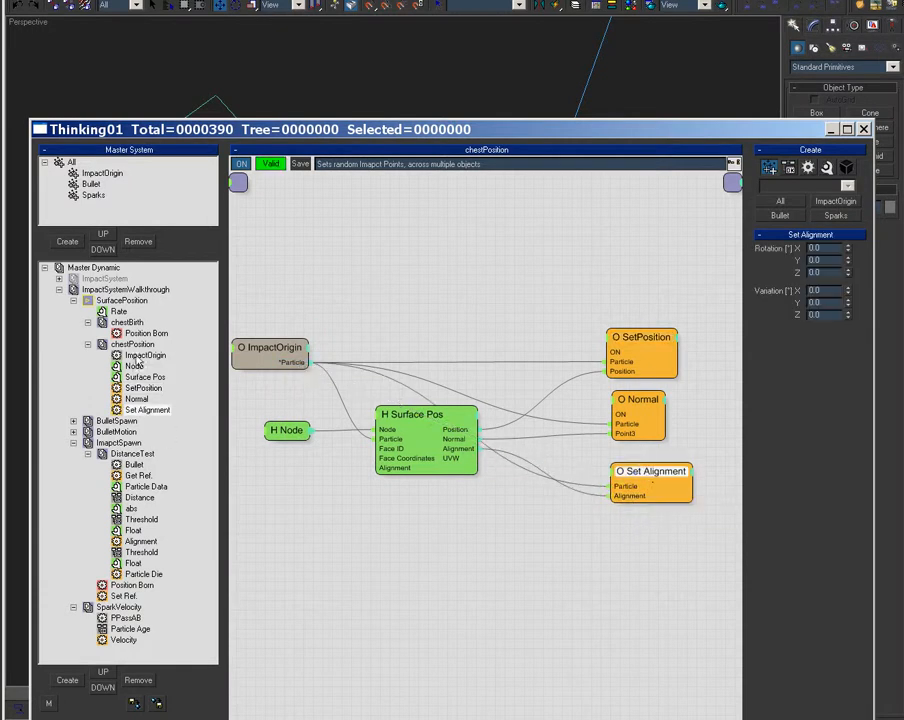
Re-record the SurfacePosition dynamic set's particle cache with the new alignment data and leave the set in playback mode.
click(100, 300)
right_click(94, 300)
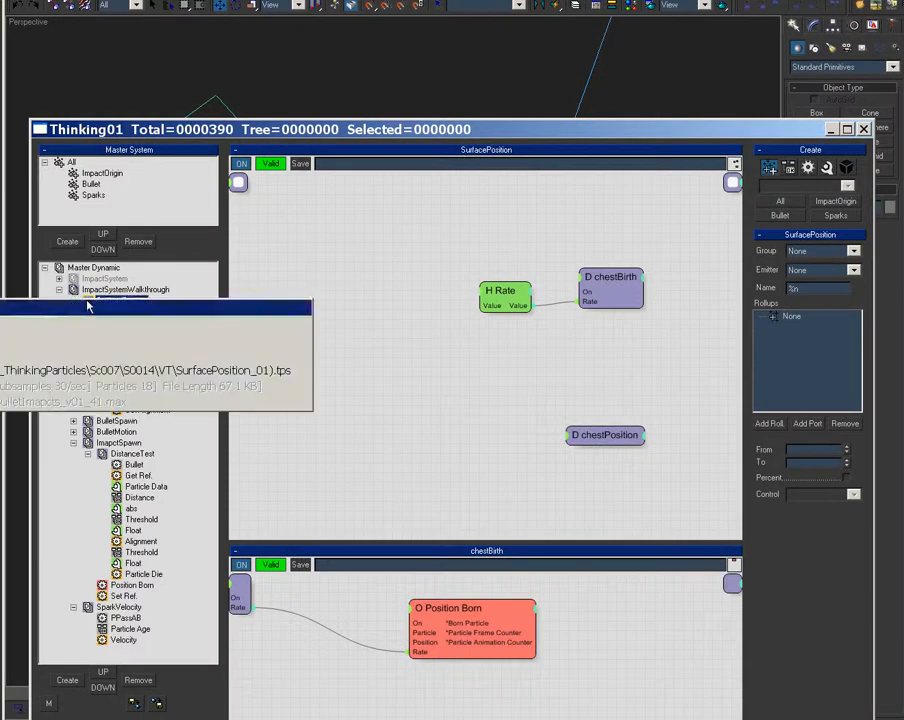
click(84, 340)
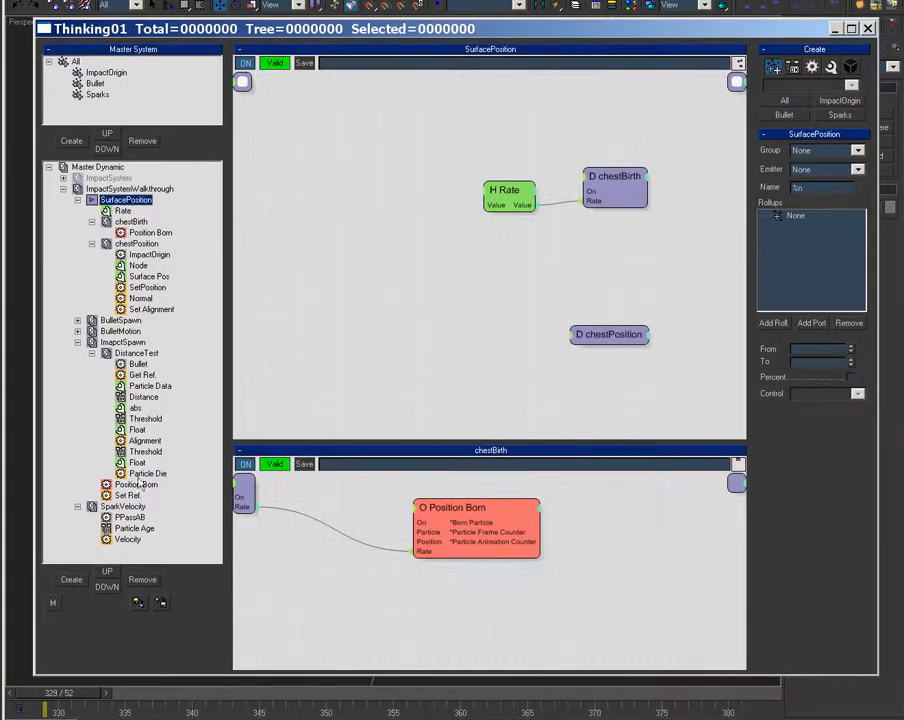
In the SparkVelocity network, expose the B Alignment output on the PPassAB node.
click(122, 506)
click(368, 227)
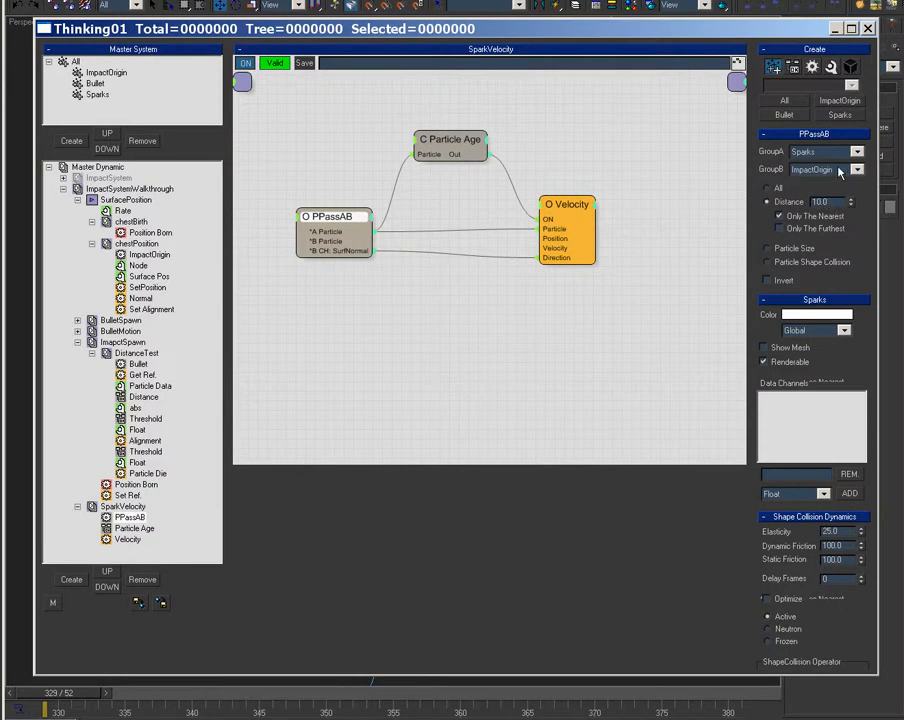
click(368, 220)
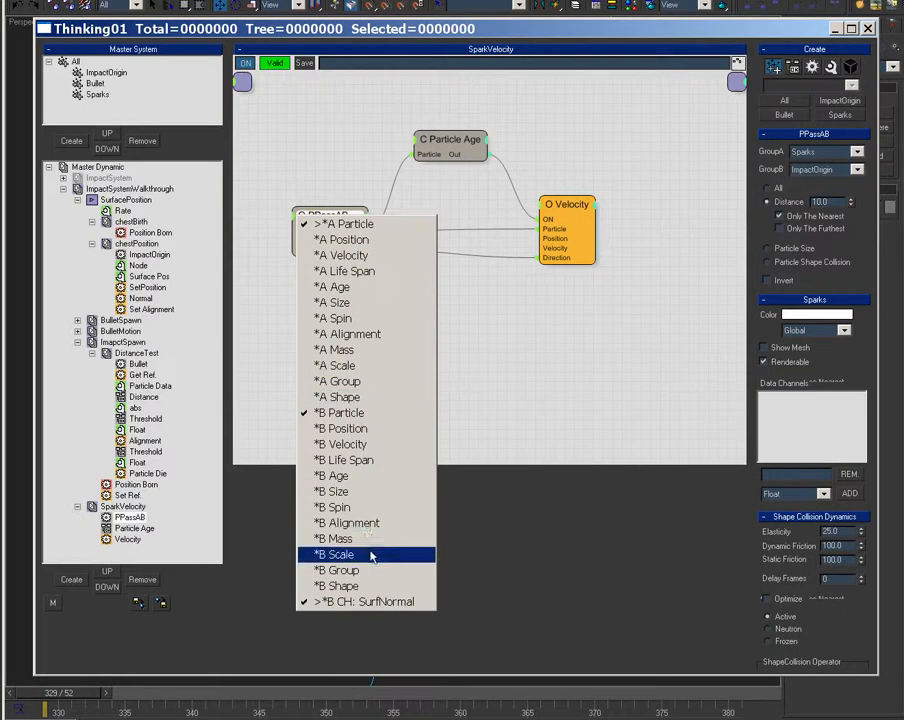
click(380, 522)
Add a Get Direction helper fed by B Alignment, and connect its Z Direction to Velocity's Direction input in place of SurfNormal.
right_click(362, 284)
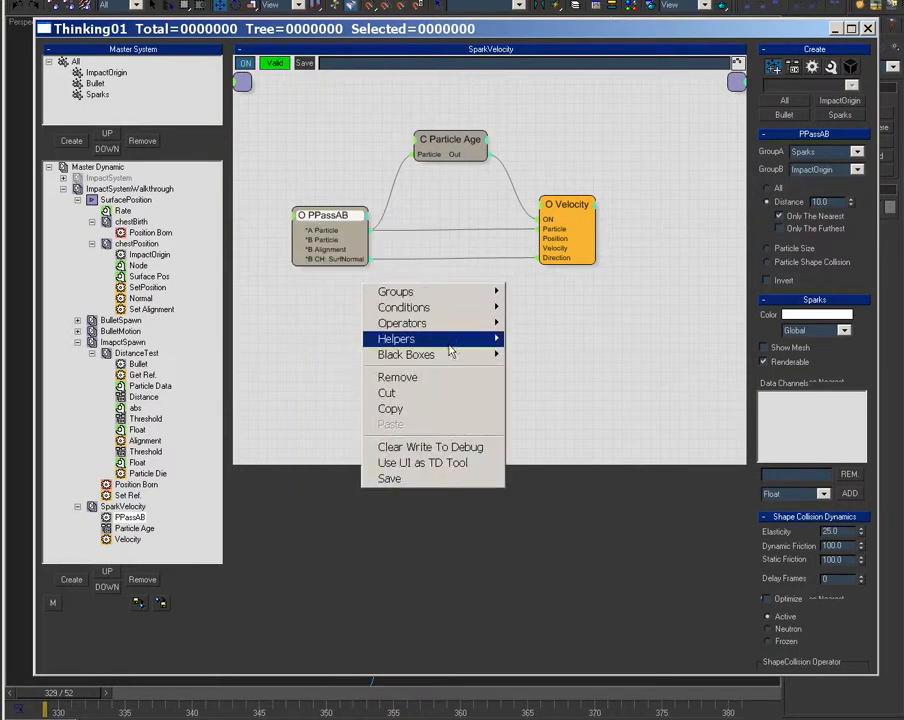
mouse_move(480, 339)
mouse_move(545, 339)
click(632, 465)
drag(452, 306, 368, 258)
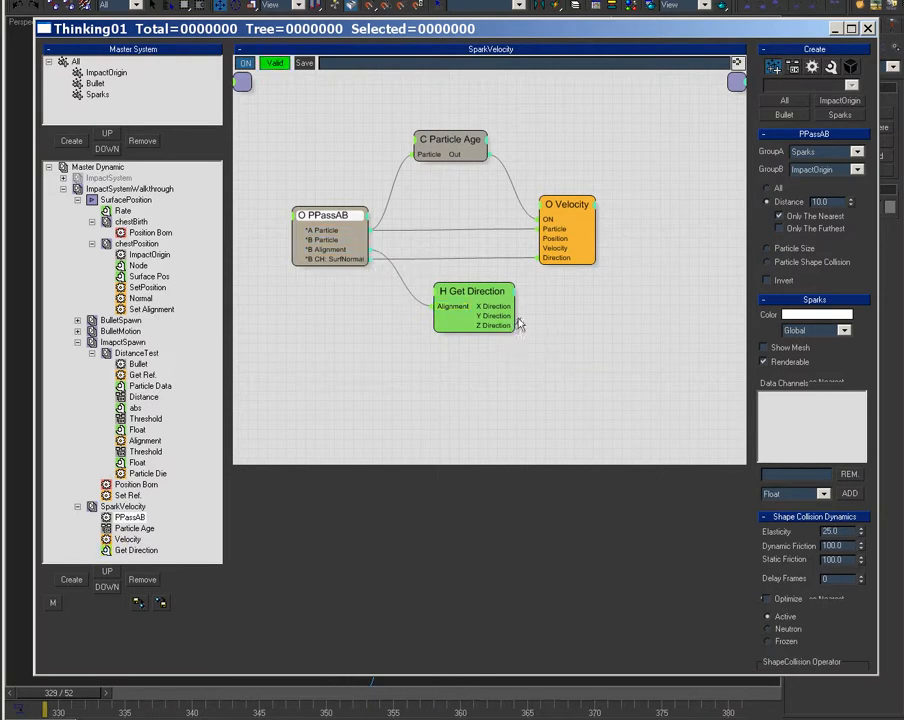
click(560, 262)
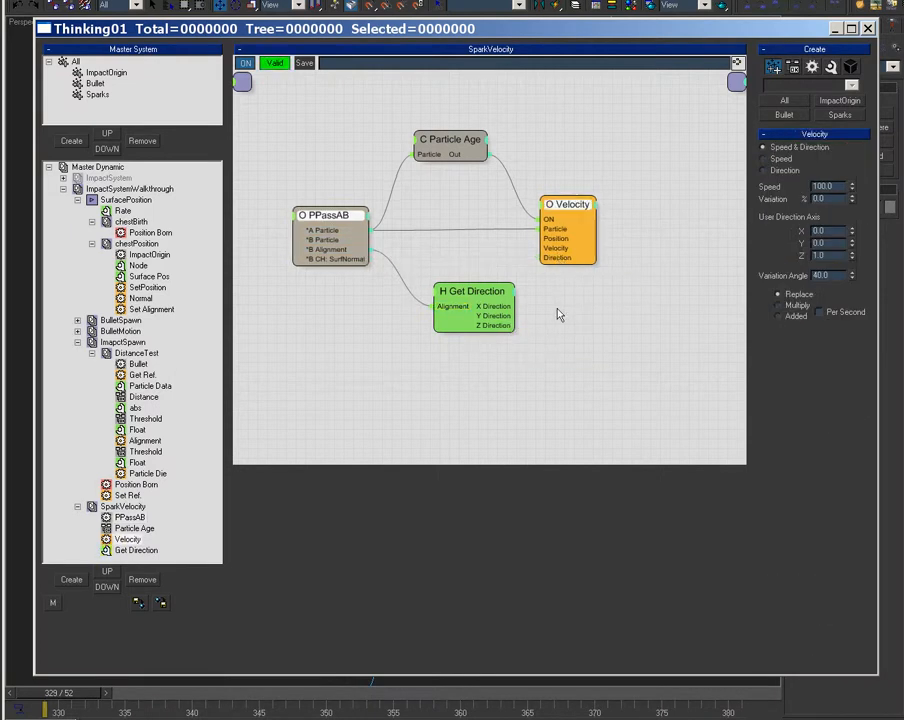
drag(500, 330, 560, 260)
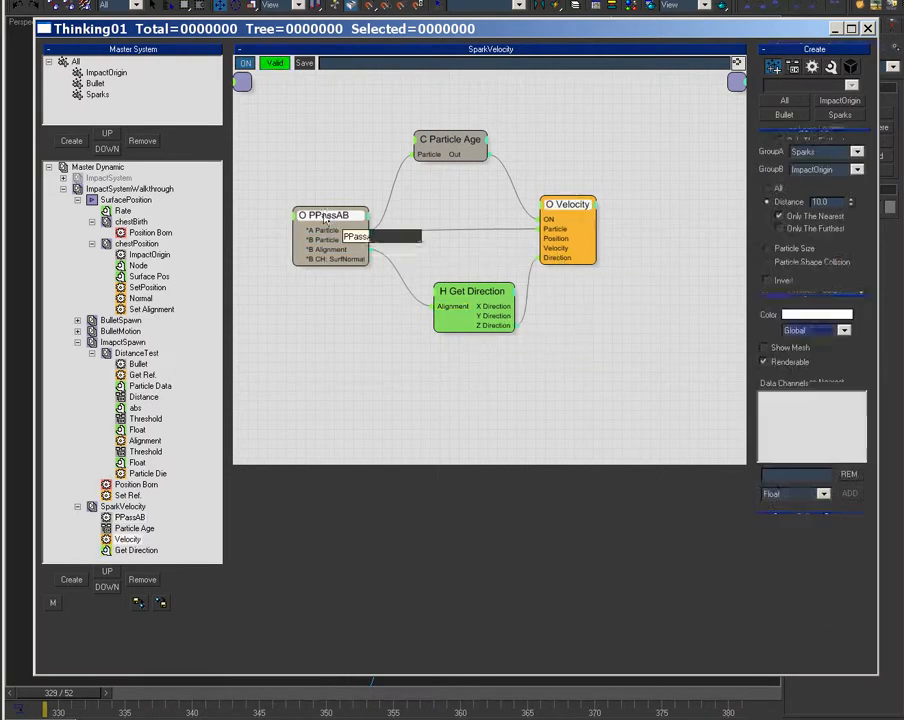
Scrub the timeline and examine the spark motion driven by the alignment-based direction from another viewing angle.
drag(328, 219, 308, 215)
drag(455, 145, 531, 150)
drag(619, 34, 375, 715)
drag(81, 697, 392, 697)
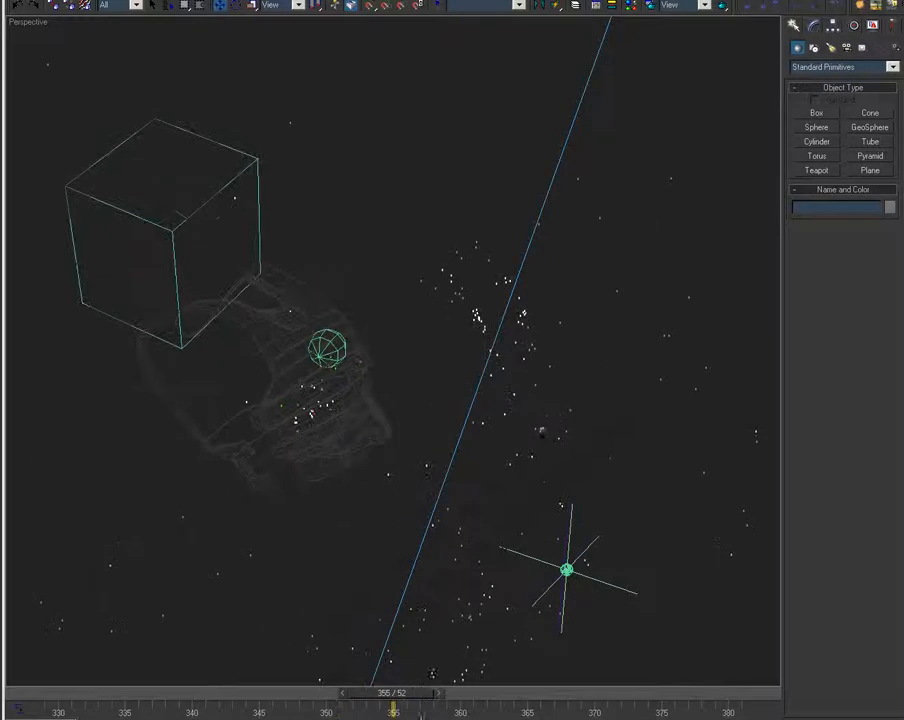
alt+middle_drag(456, 564, 690, 530)
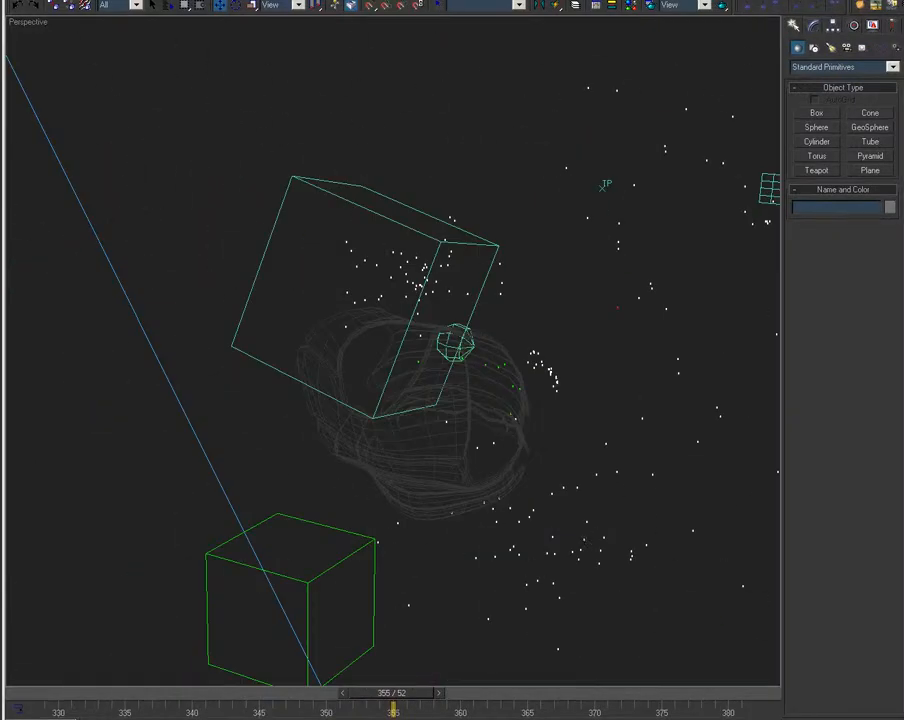
drag(440, 714, 503, 57)
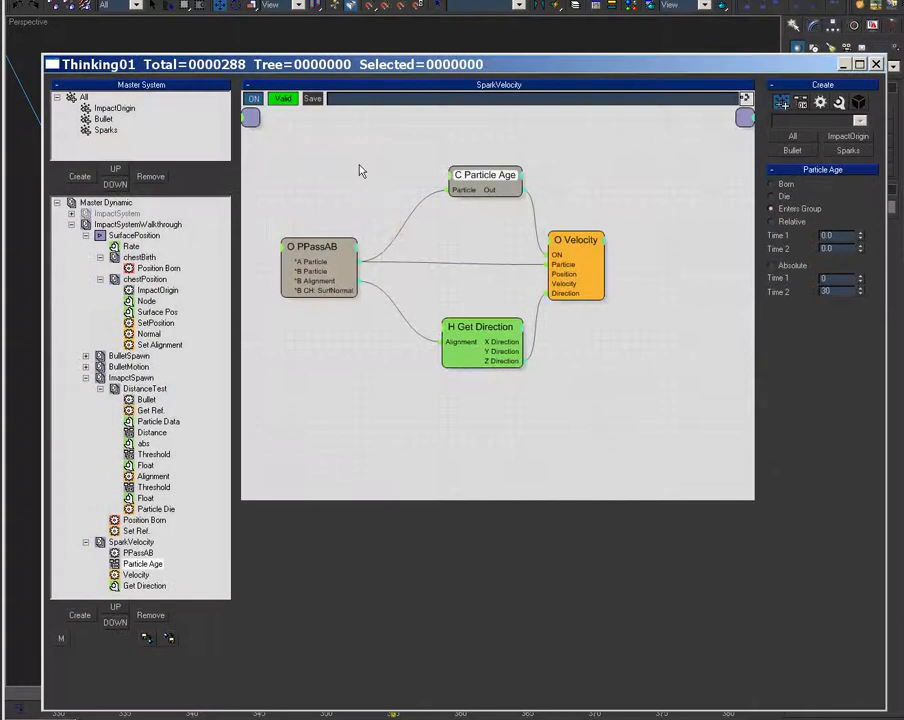
Review the chestPosition network, and reconnect PPassAB's B SurfNormal channel to Velocity's Direction input in SparkVelocity.
click(155, 280)
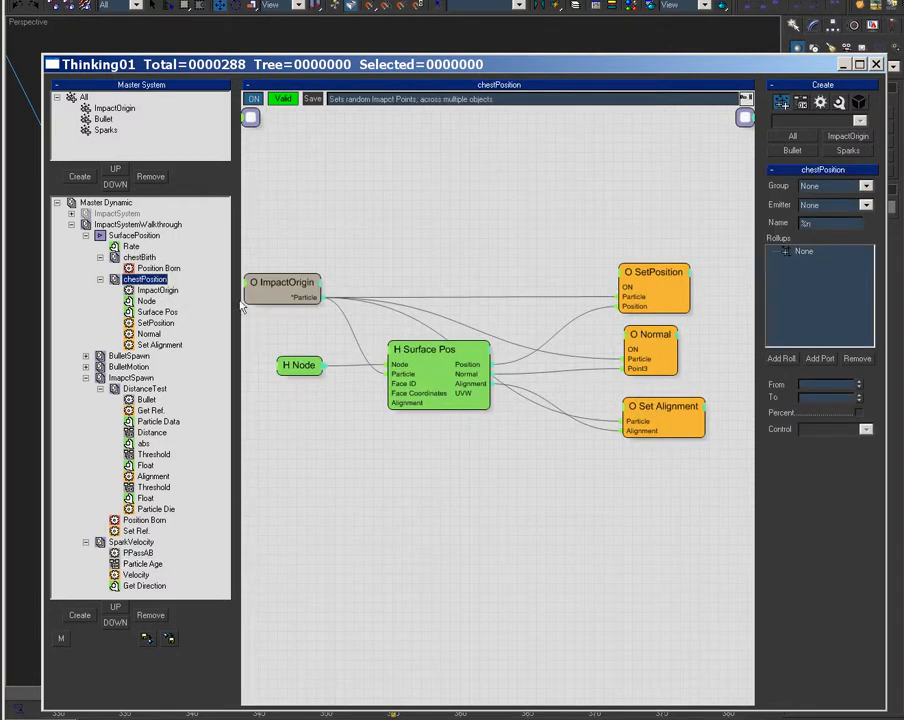
drag(646, 340, 642, 352)
drag(282, 283, 276, 282)
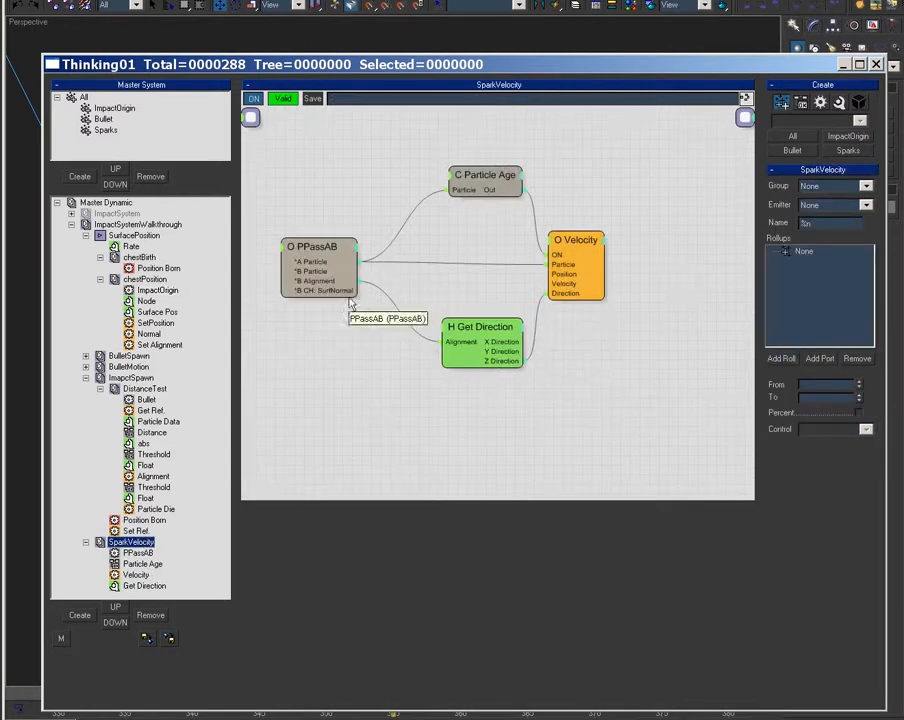
drag(567, 294, 340, 292)
Scrub the timeline and orbit the viewport to examine the sparks with the surface normal driving their direction.
drag(611, 65, 2, 150)
drag(76, 692, 318, 700)
alt+middle_drag(514, 637, 408, 631)
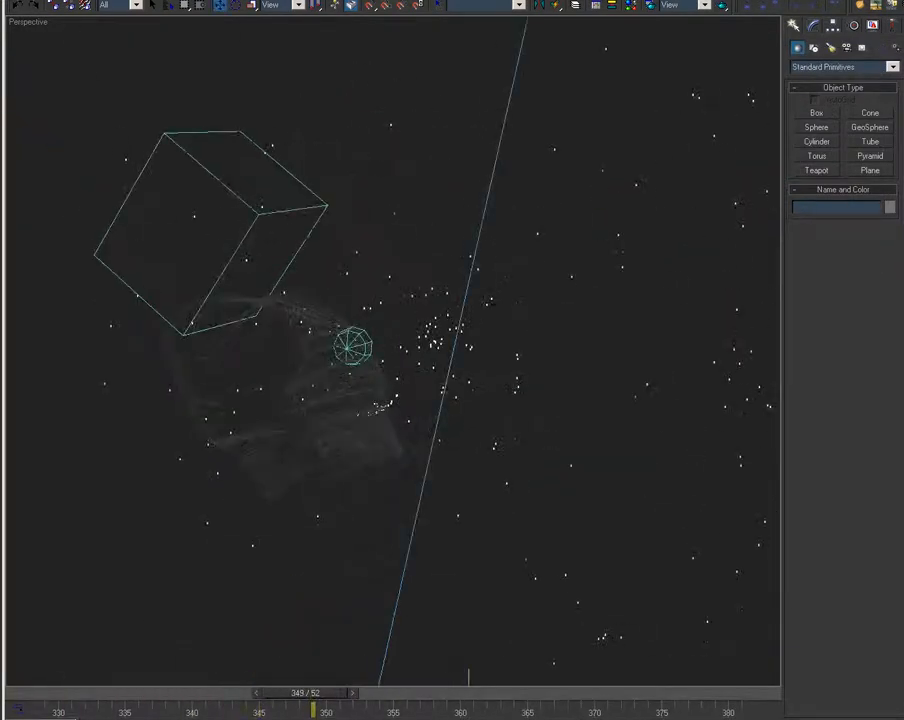
drag(262, 716, 399, 113)
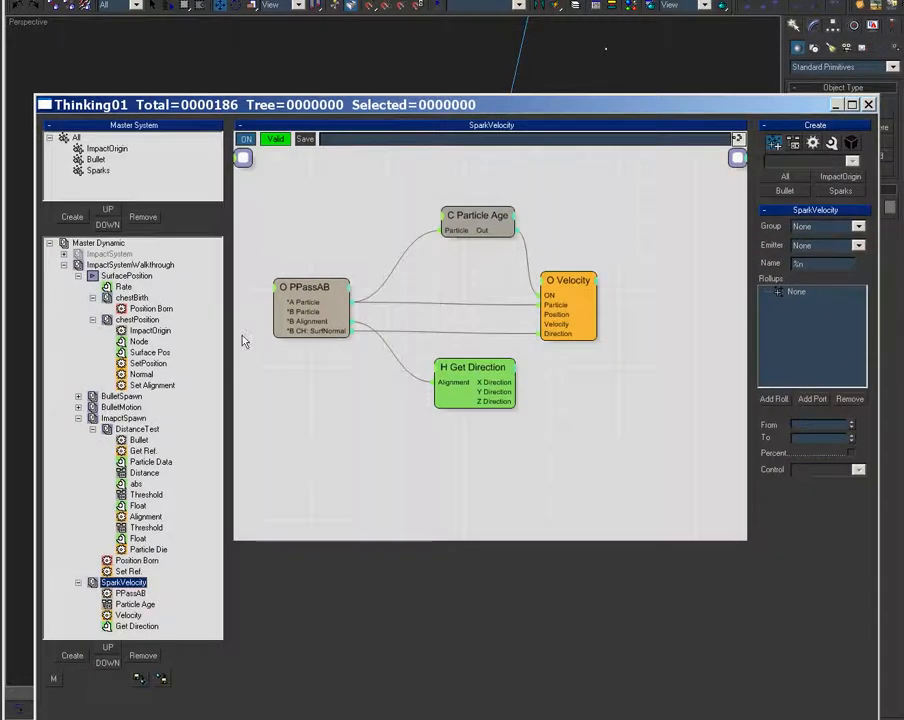
Examine the Set Alignment, Normal and ImpactOrigin settings in chestPosition, including the Normal operator's data channel.
click(160, 311)
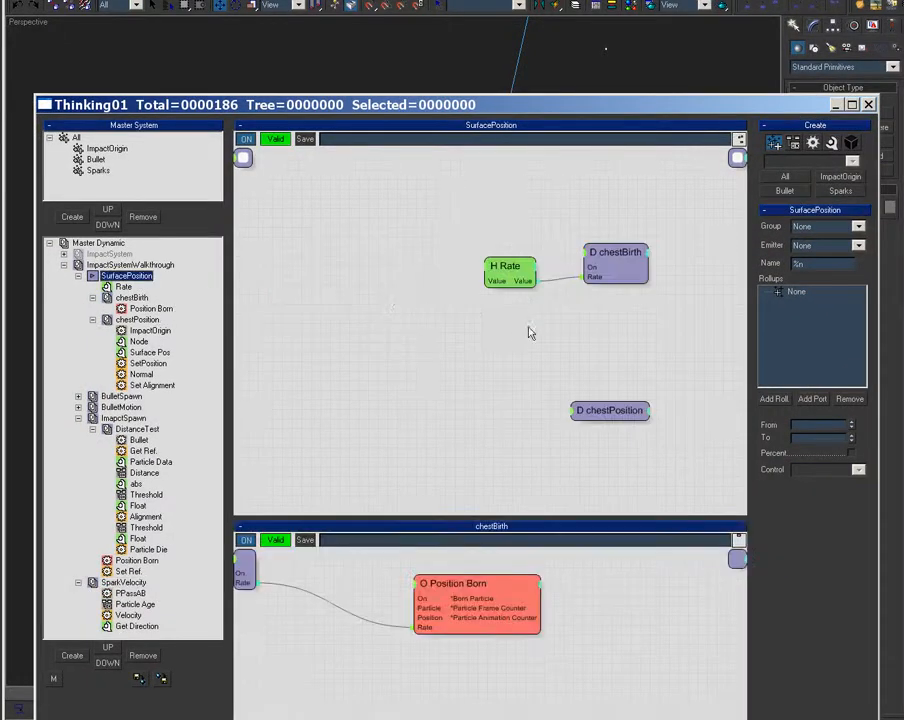
click(158, 384)
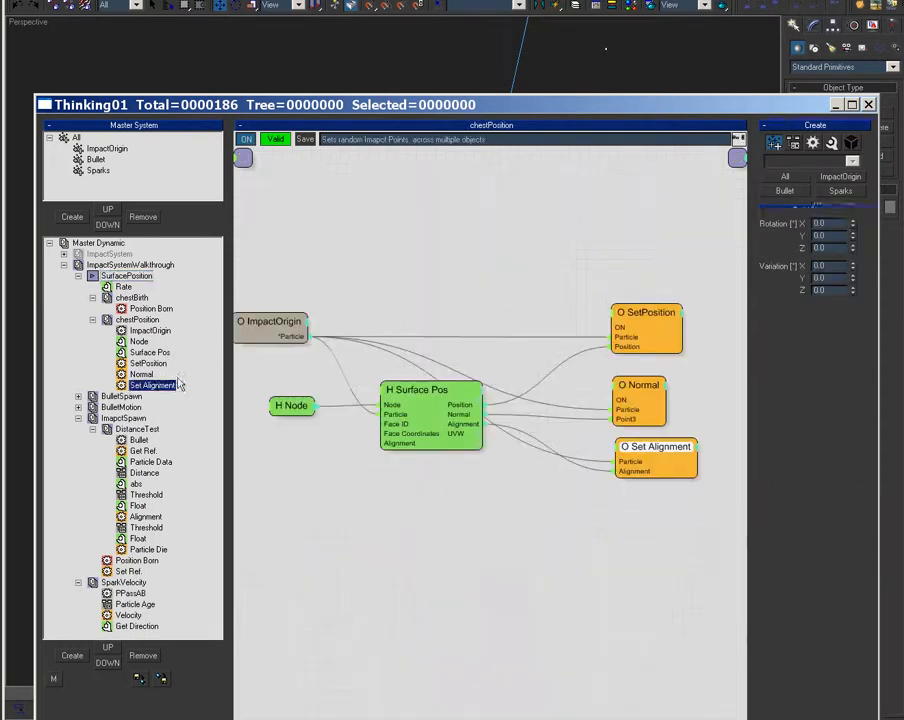
click(635, 392)
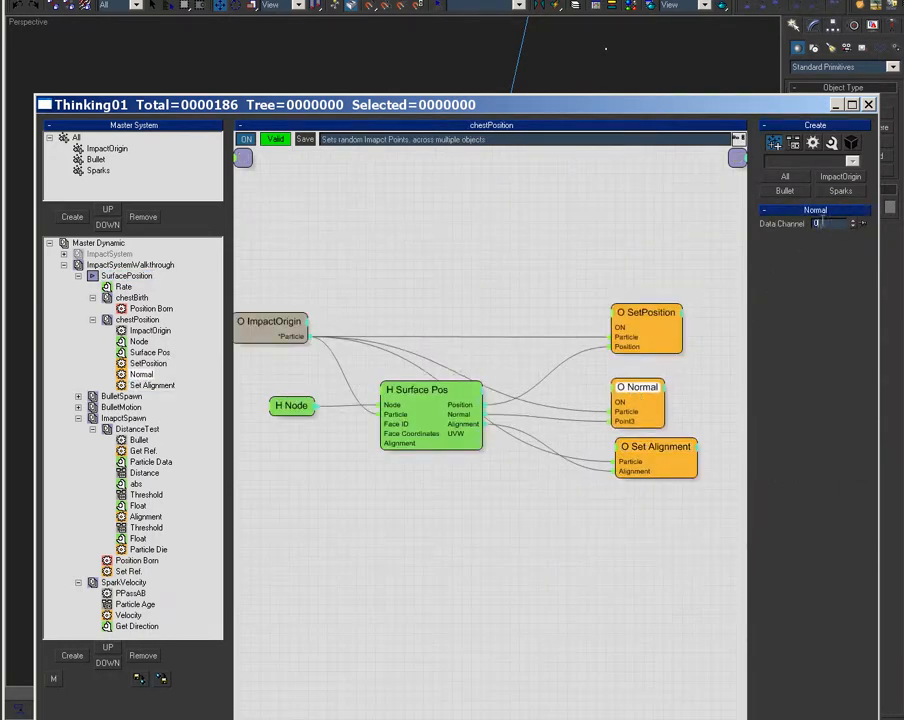
click(272, 326)
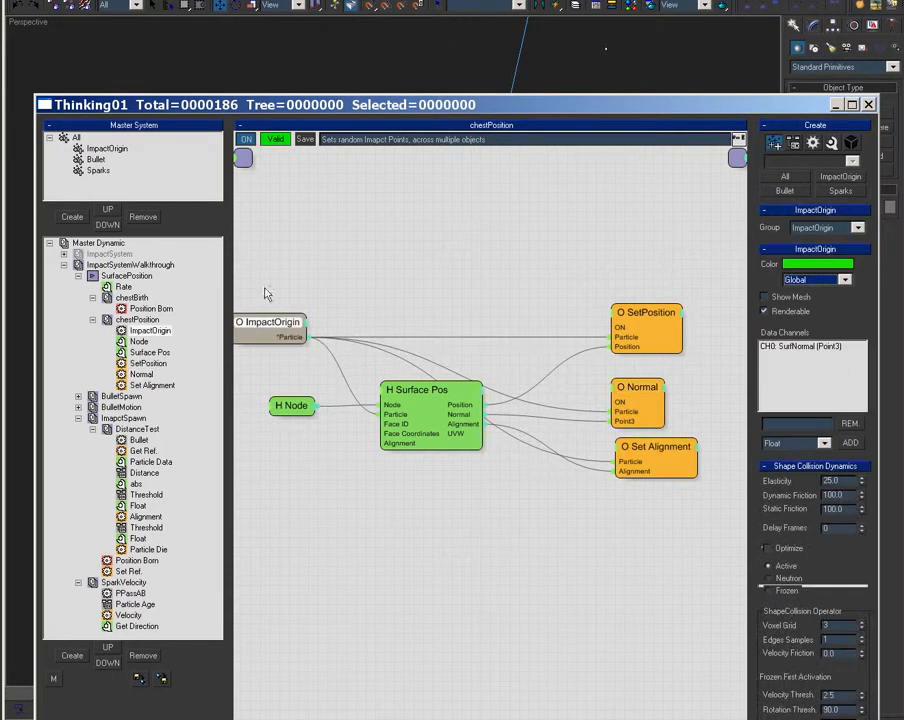
click(127, 276)
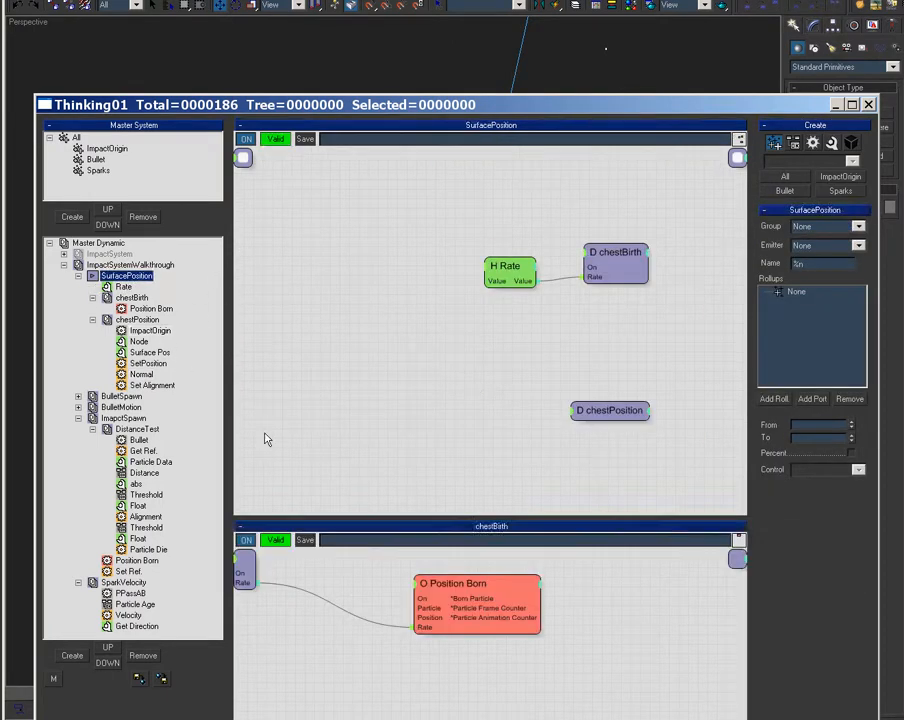
Remove the unused Get Direction helper from the SparkVelocity network.
drag(321, 106, 316, 34)
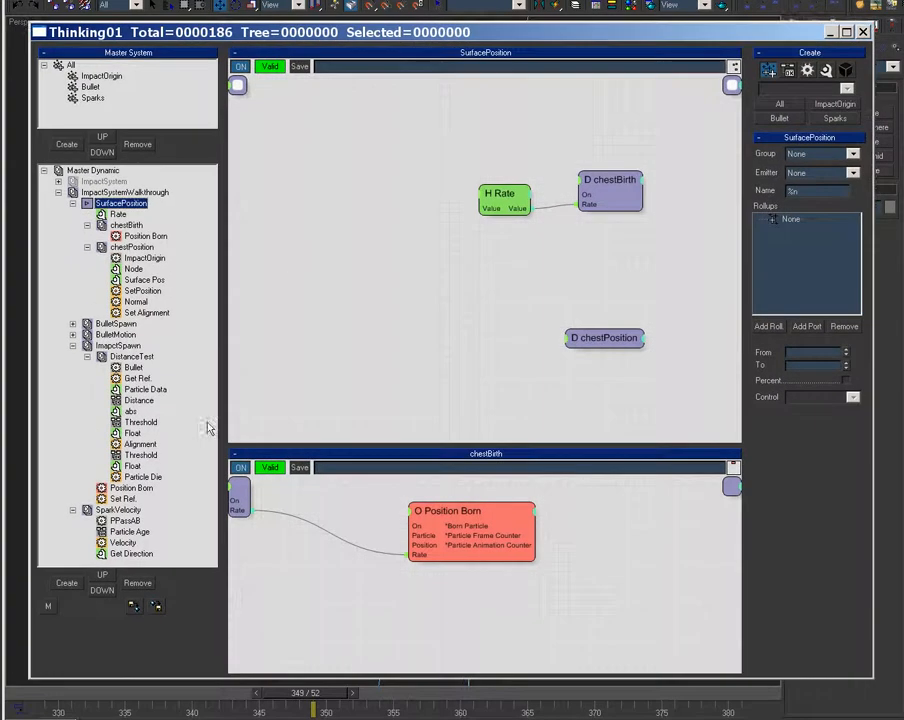
click(143, 510)
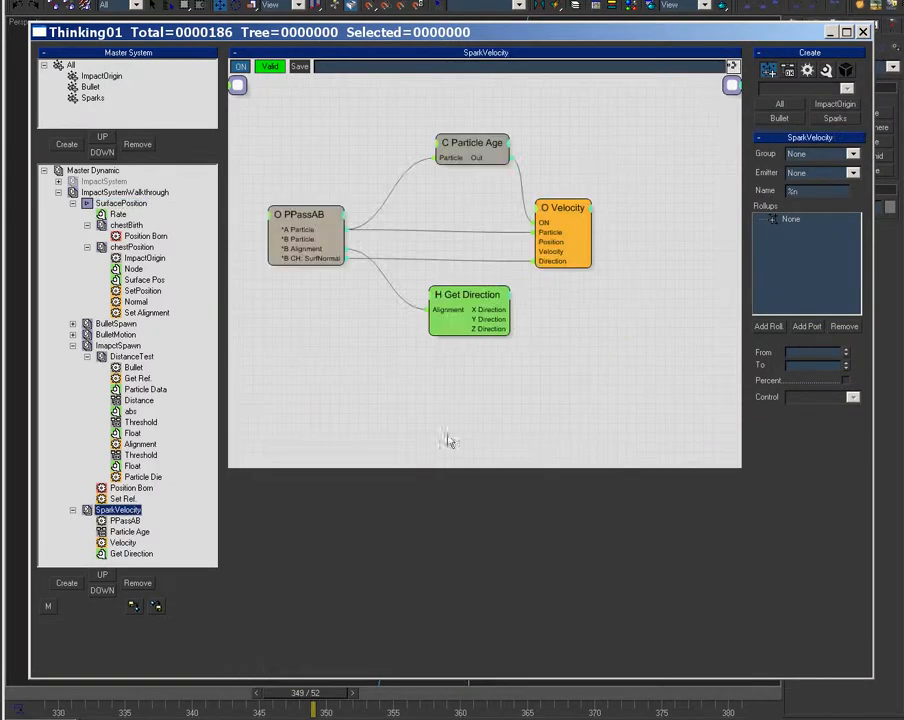
drag(548, 257, 551, 254)
right_click(432, 299)
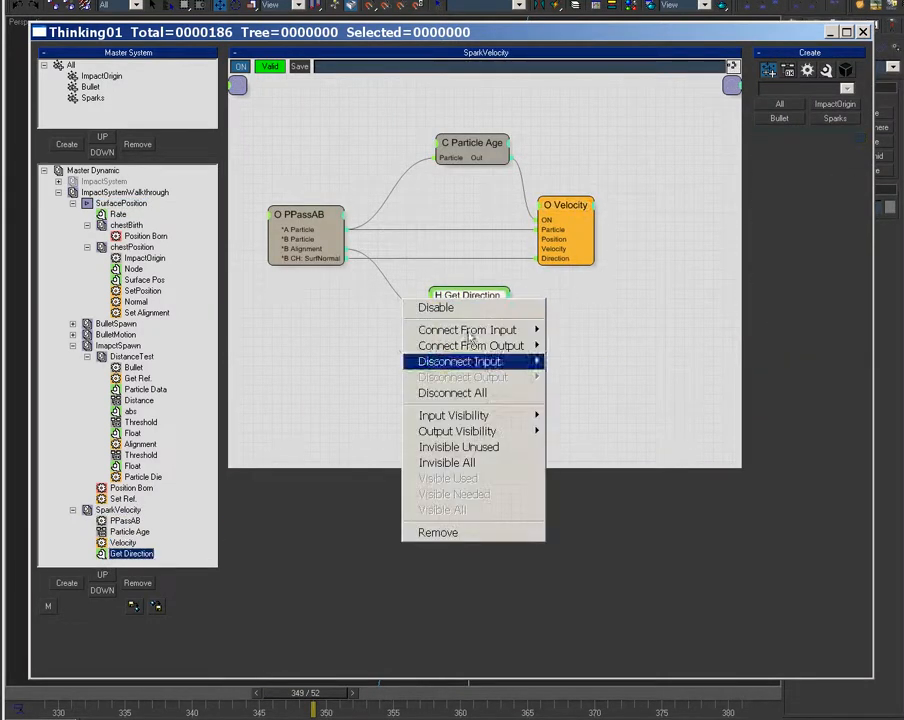
click(478, 533)
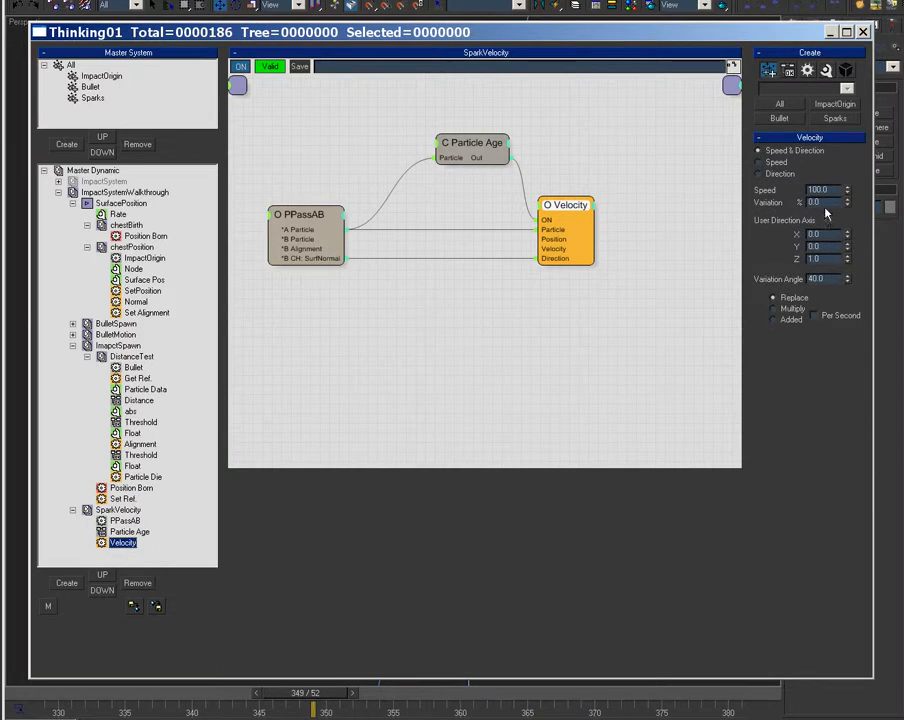
Set the Velocity operator's speed variation to 50% and variation angle to 45, and scrub the timeline to preview the spread.
click(818, 278)
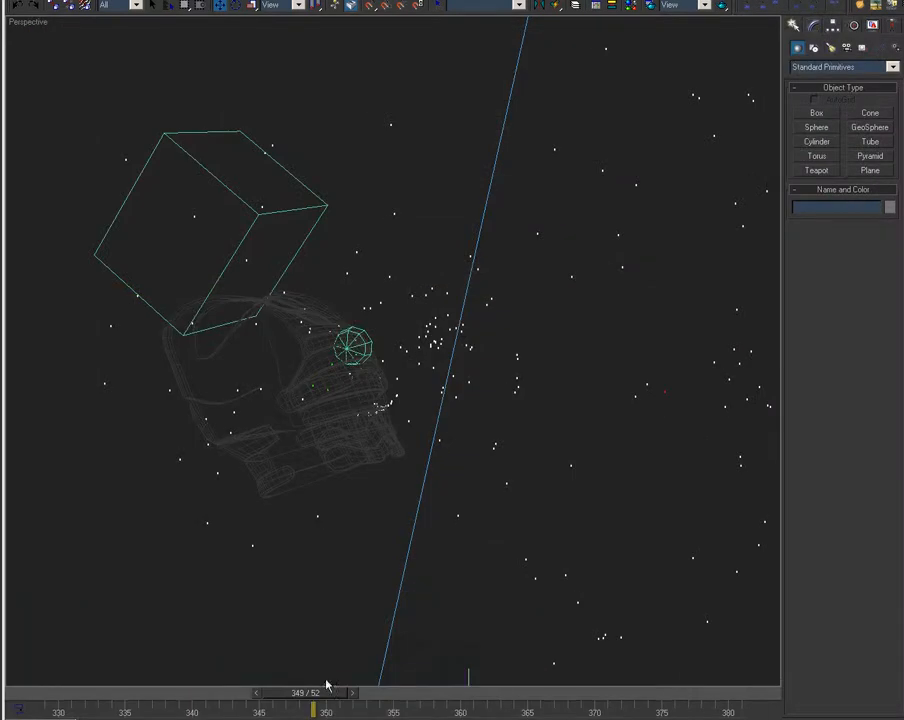
drag(93, 697, 433, 700)
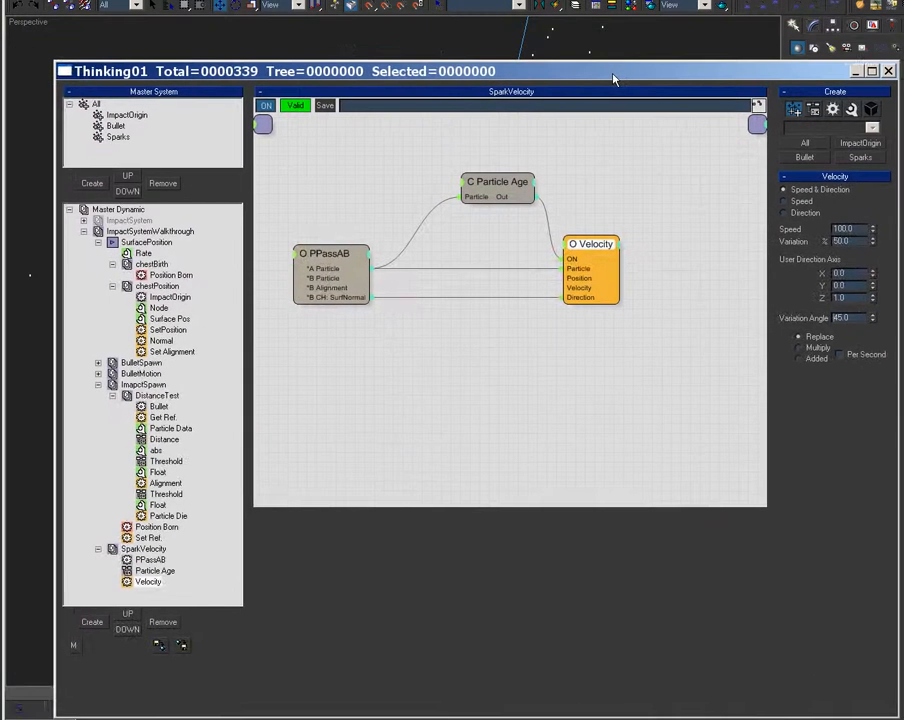
Add the Gravity black box from the Dynamics category to SparkVelocity and feed its Particle input from PPassAB's A Particle.
right_click(456, 341)
mouse_move(588, 412)
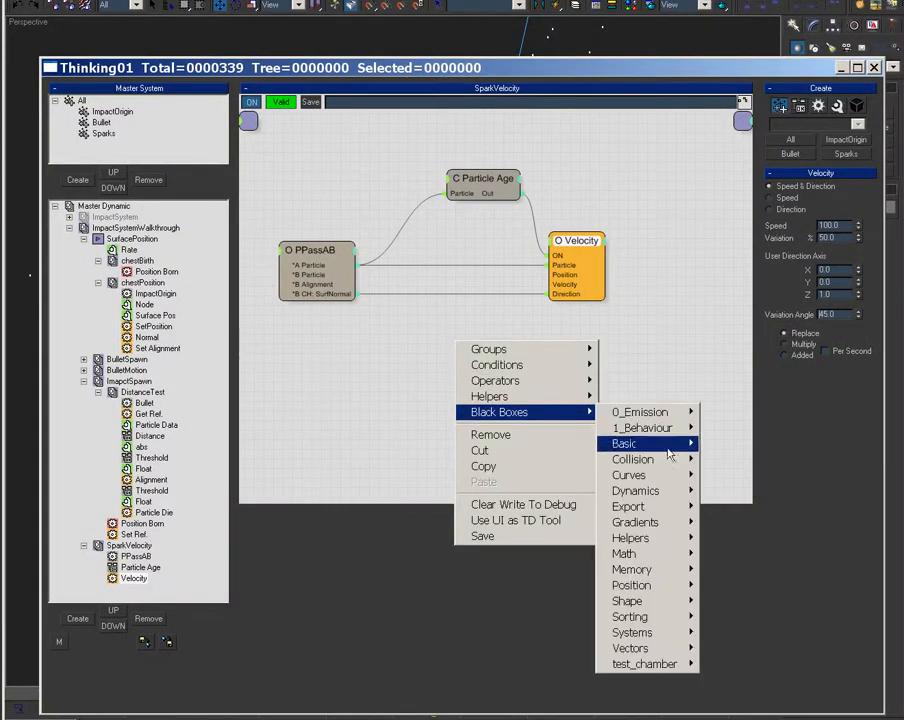
mouse_move(660, 490)
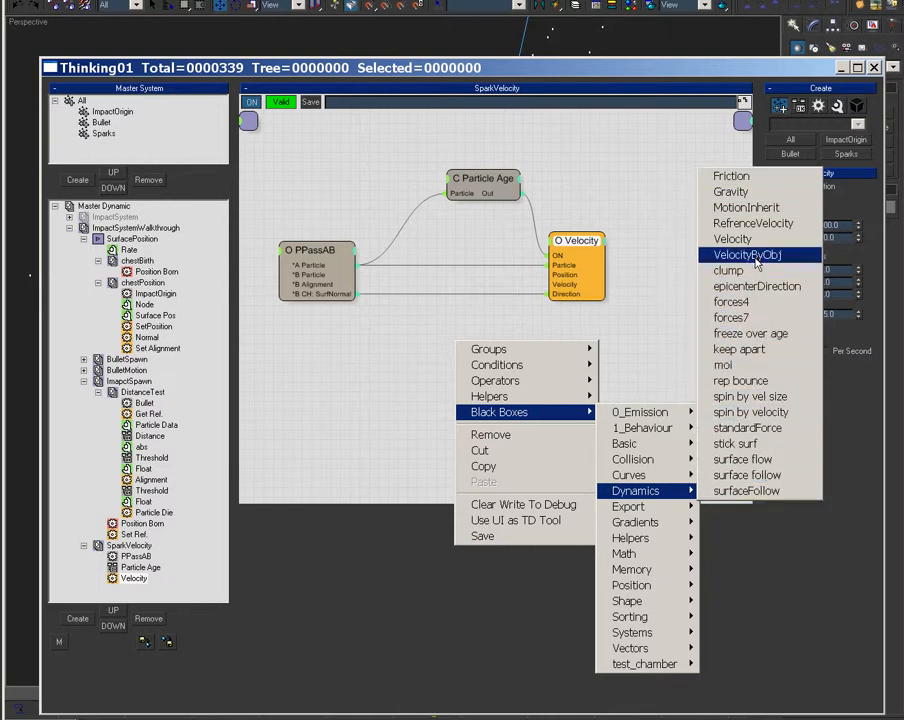
click(724, 191)
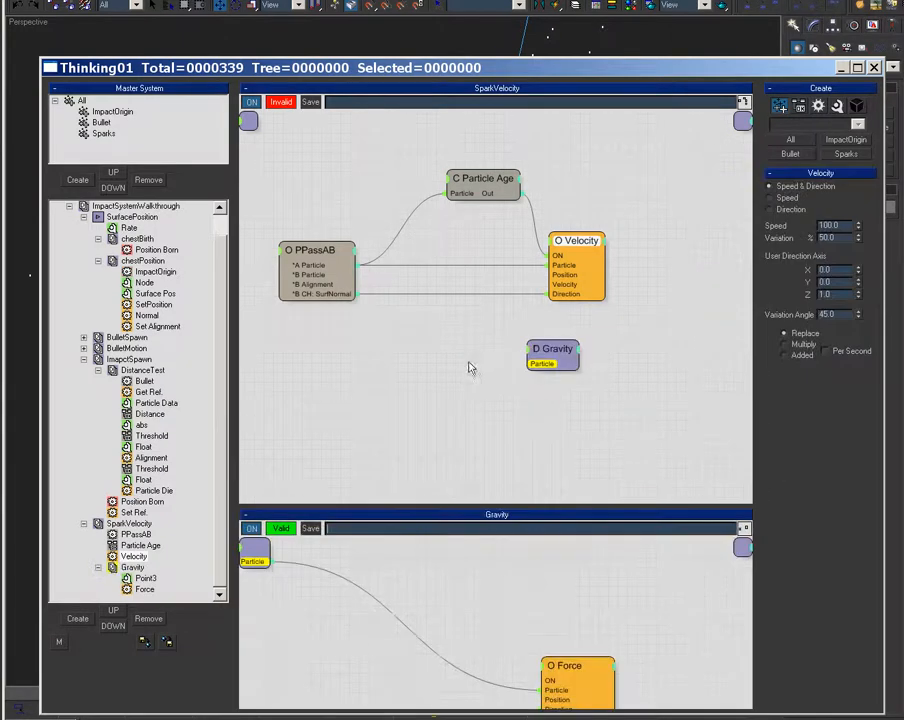
drag(539, 366, 334, 267)
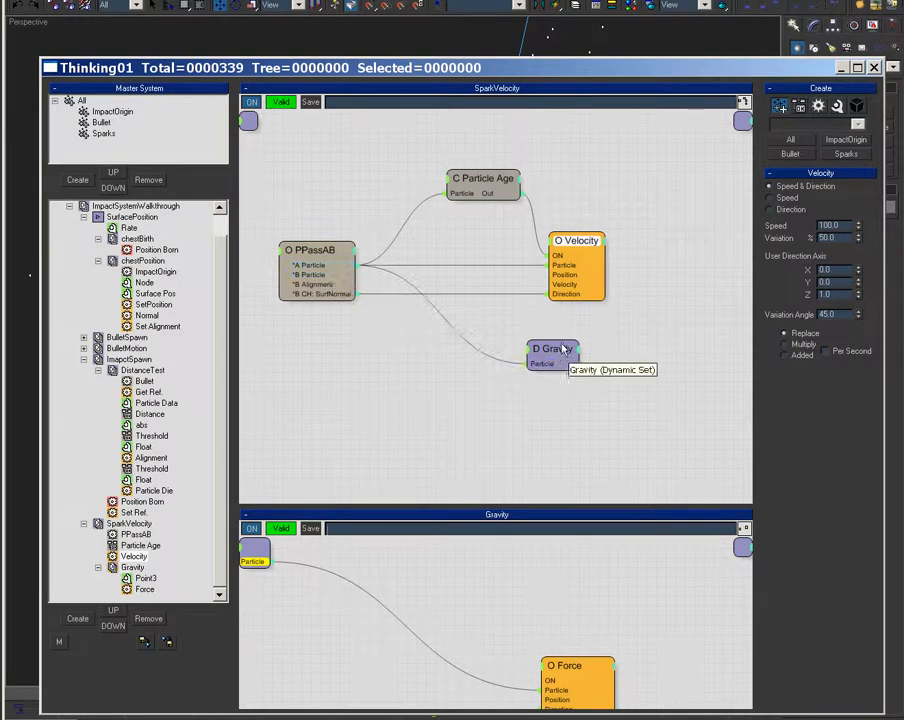
Inspect the Force operator inside the Gravity set and scrub the timeline to examine the sparks under gravity.
click(566, 350)
drag(608, 654, 621, 576)
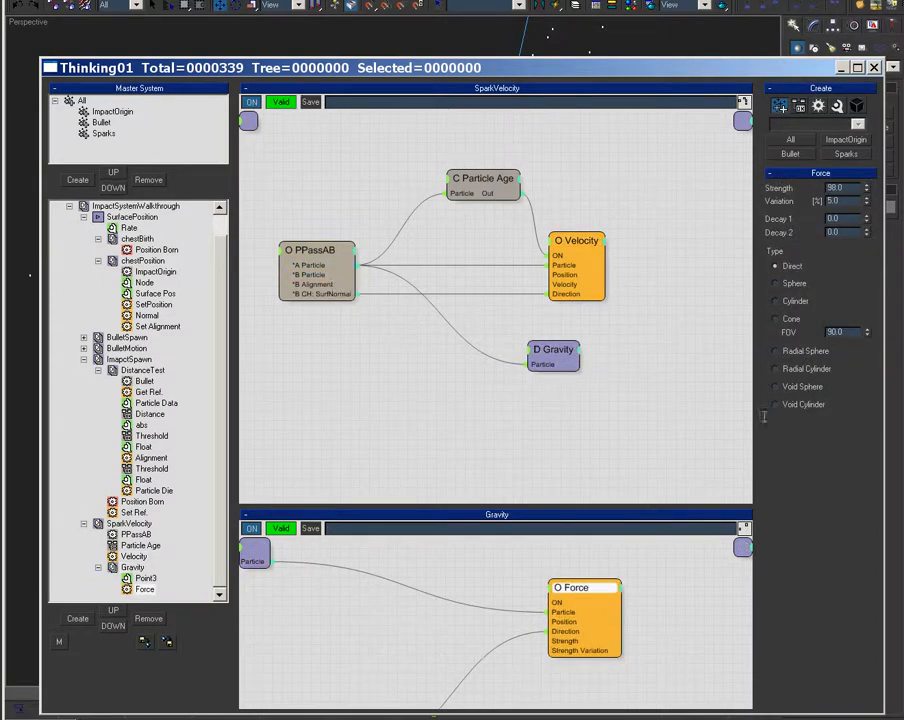
drag(722, 69, 484, 716)
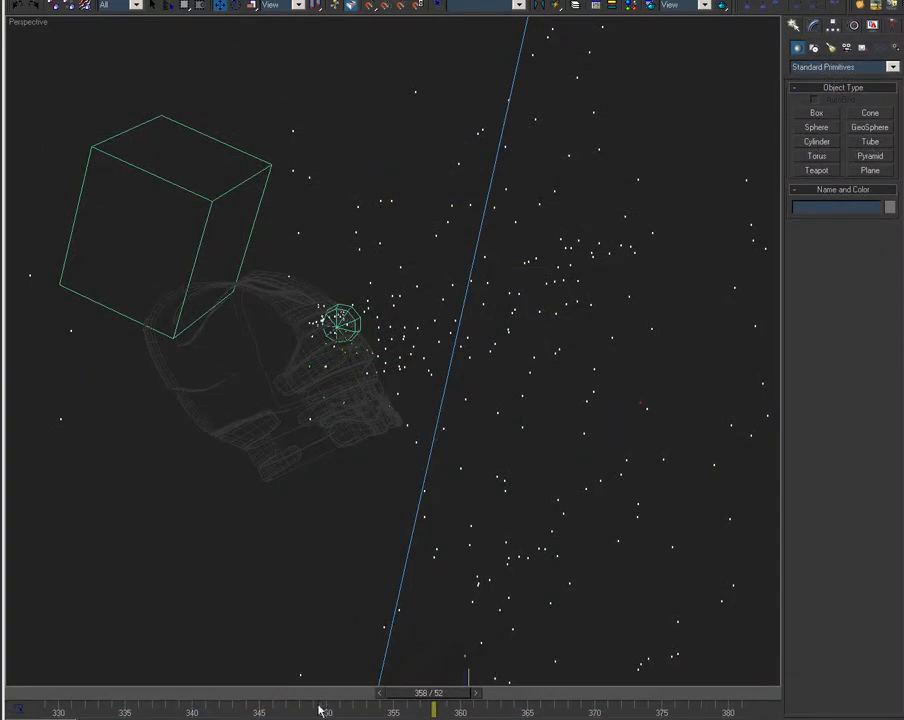
drag(72, 700, 487, 710)
drag(588, 717, 587, 108)
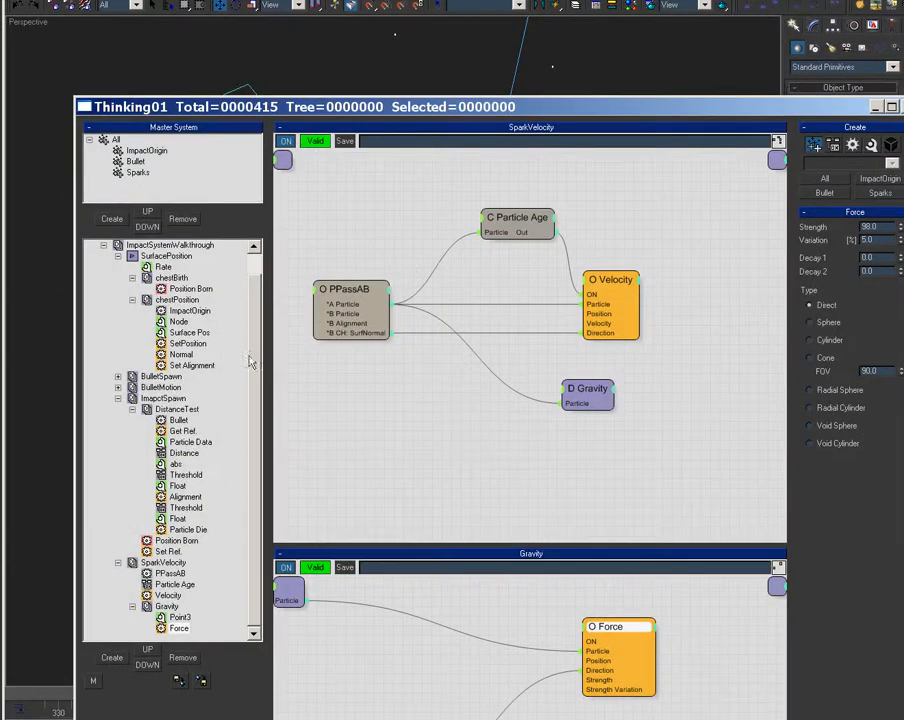
Add a Std Shape operator to the BulletSpawn network, feed it from Position Born's Born Particle and set its shape to Cube.
drag(253, 361, 255, 311)
click(162, 398)
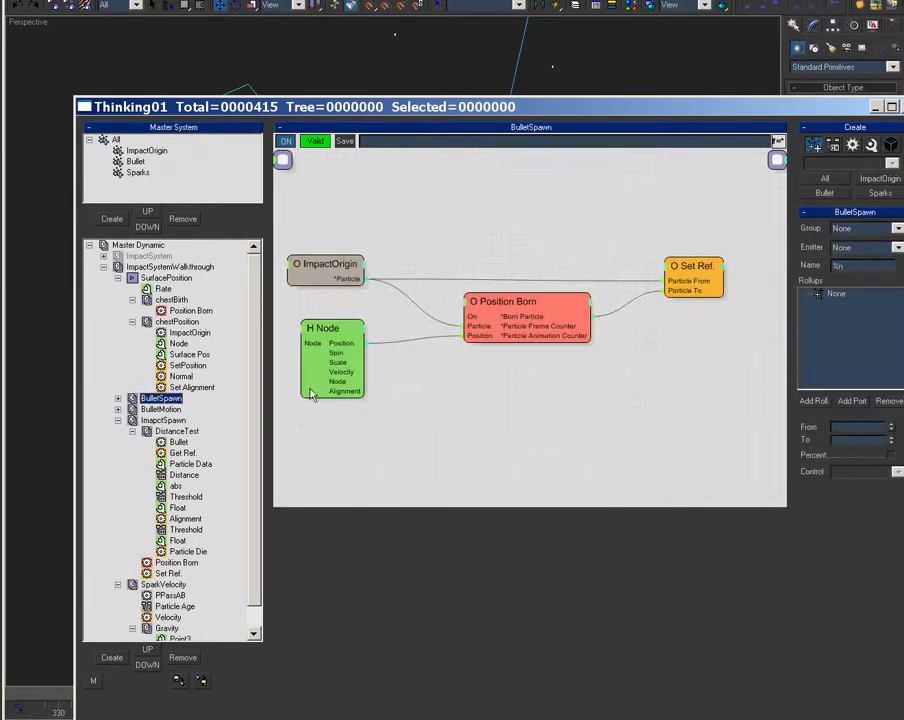
right_click(600, 337)
mouse_move(640, 390)
mouse_move(778, 390)
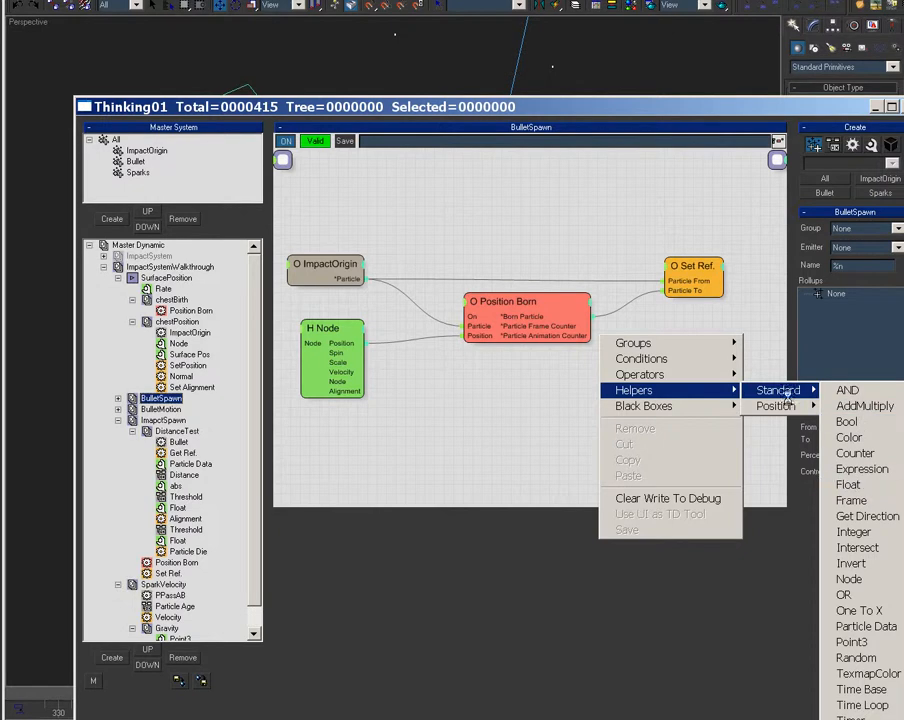
mouse_move(686, 377)
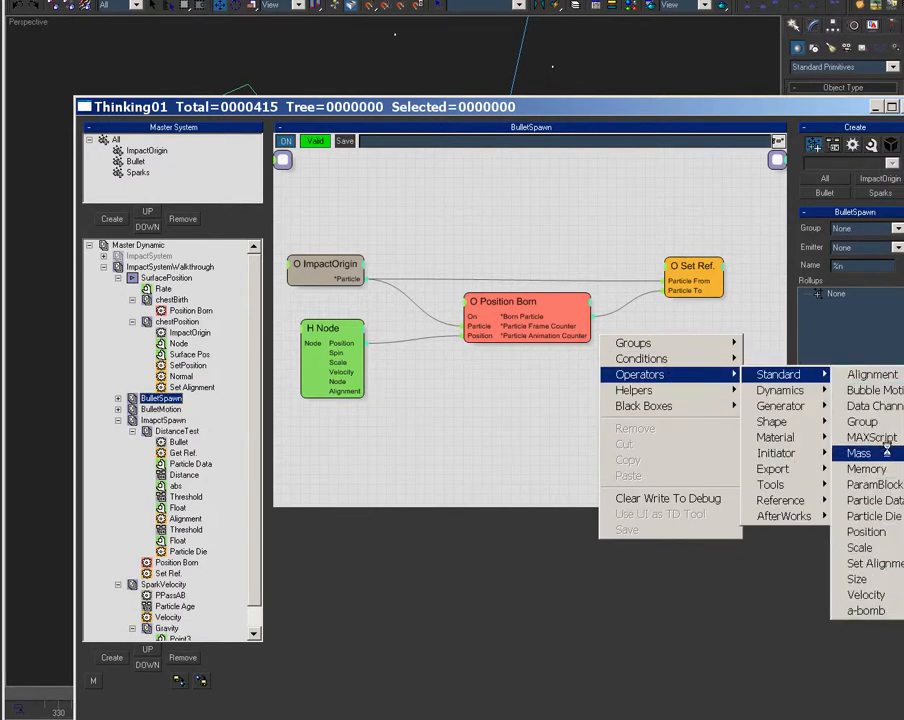
mouse_move(800, 422)
click(882, 501)
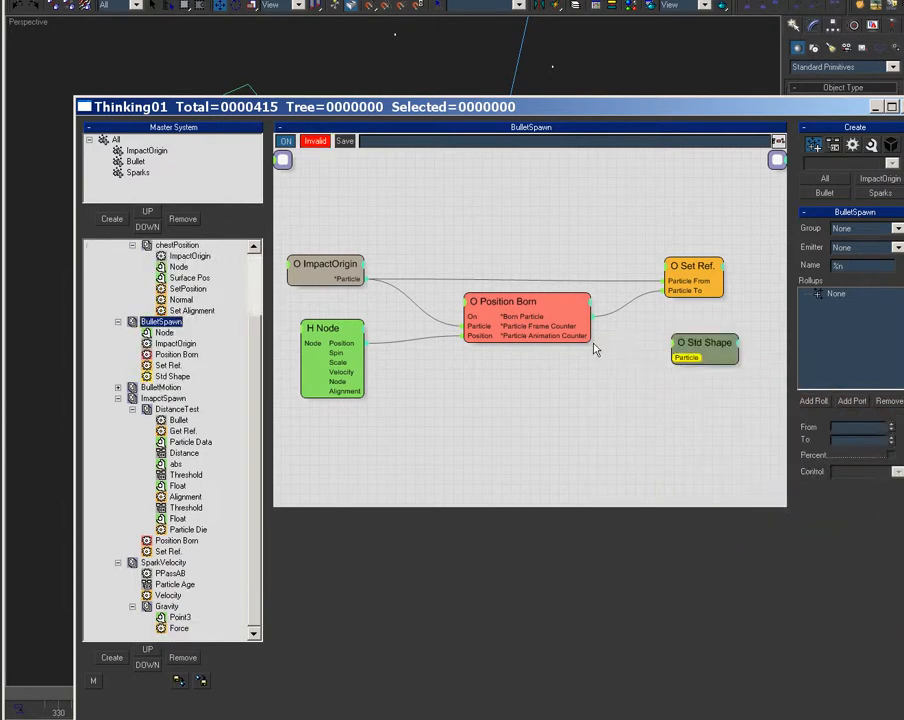
click(697, 345)
mouse_move(698, 353)
mouse_down()
mouse_move(590, 330)
mouse_move(697, 352)
mouse_up()
drag(588, 317, 699, 330)
click(850, 230)
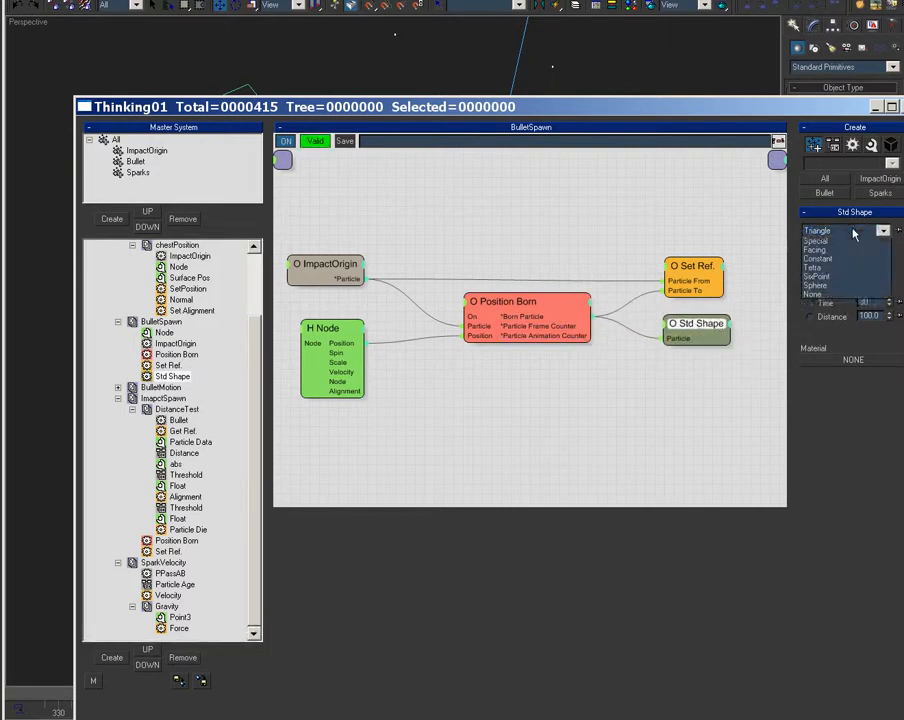
click(814, 251)
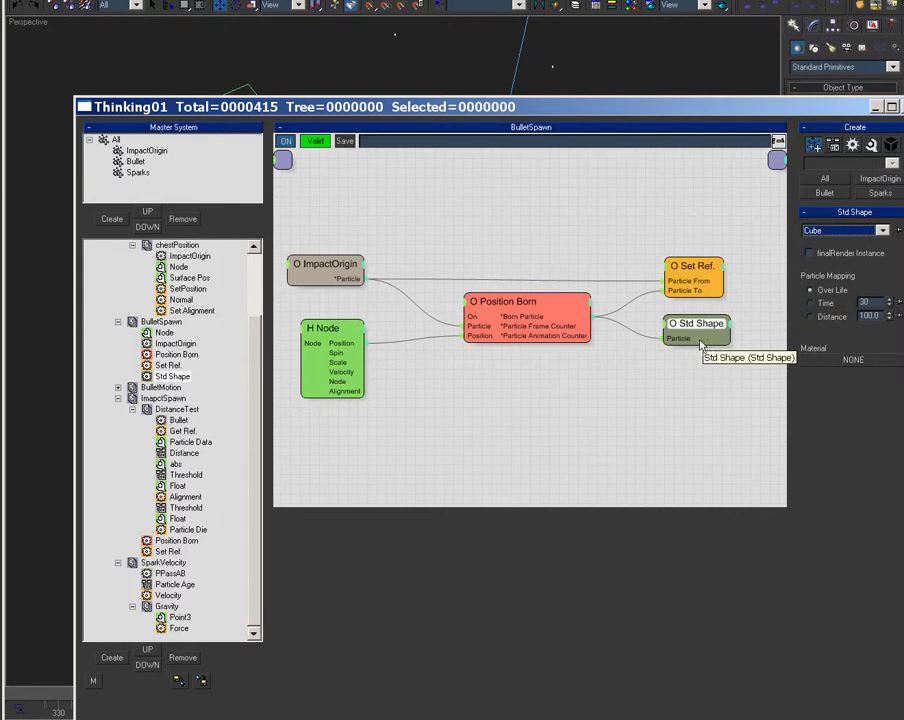
Add a Scale operator fed by Position Born's Born Particle and set its X-Scale and Y-Scale to 10%.
right_click(608, 393)
mouse_move(682, 444)
mouse_move(780, 446)
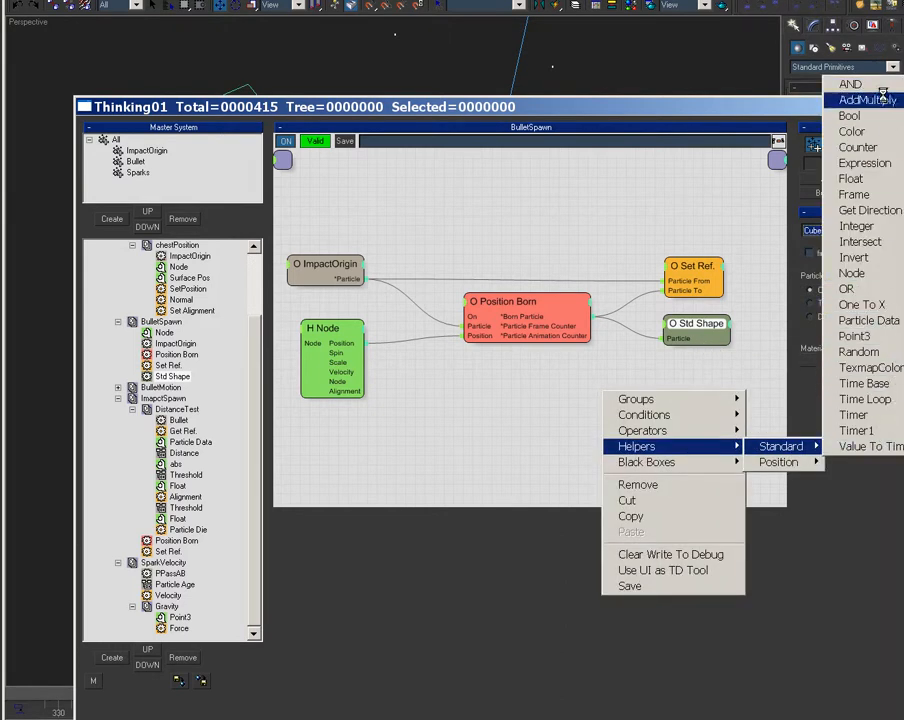
mouse_move(720, 430)
mouse_move(805, 430)
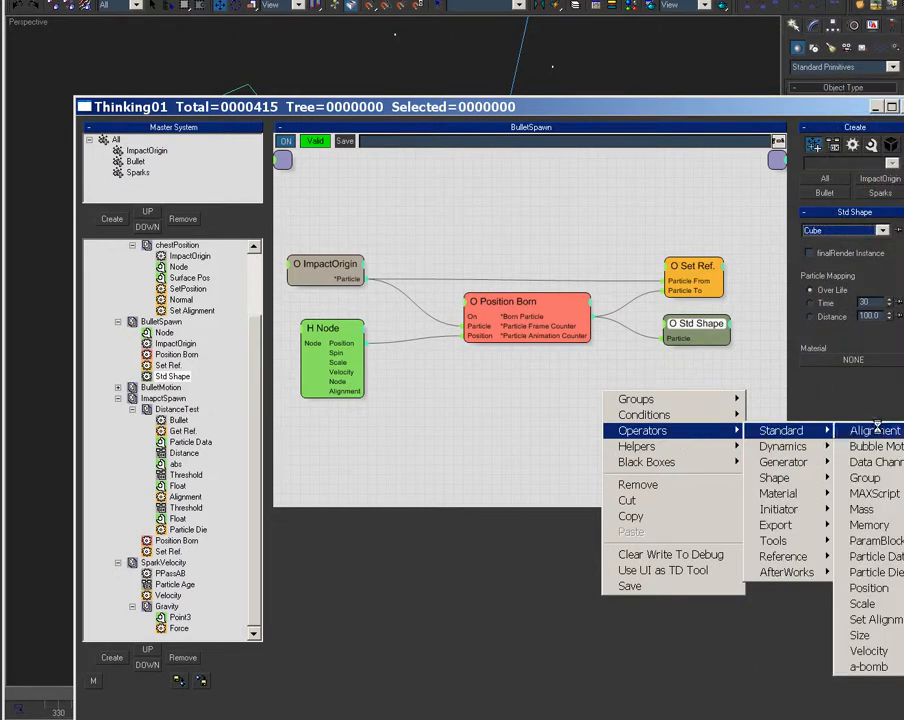
click(862, 604)
drag(691, 417, 686, 367)
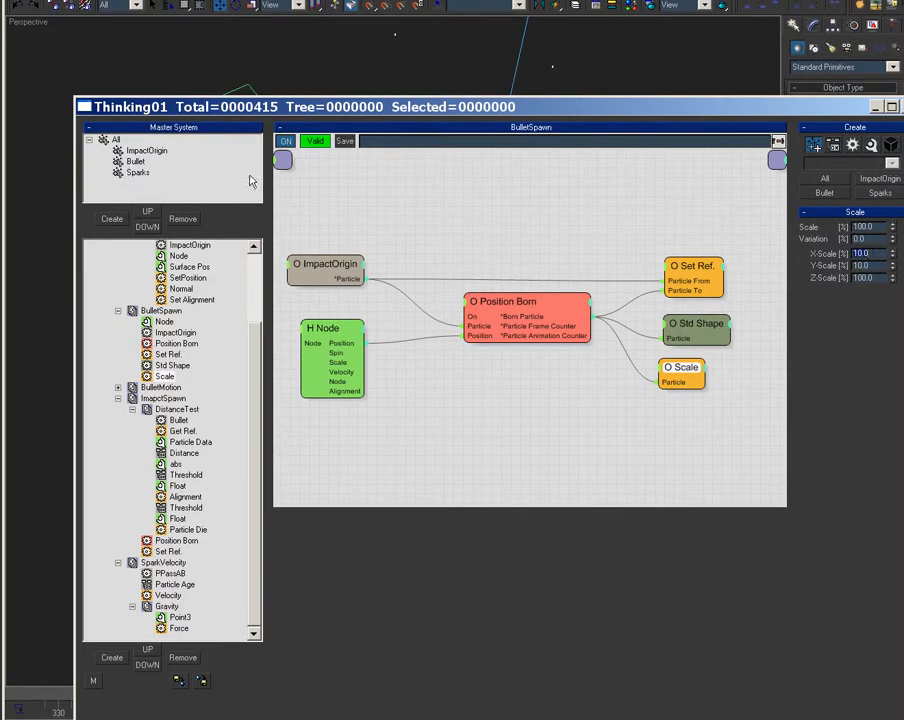
Enable mesh display for the Bullet group and Master Dynamic, and scrub the timeline to preview the bullet shapes.
click(135, 161)
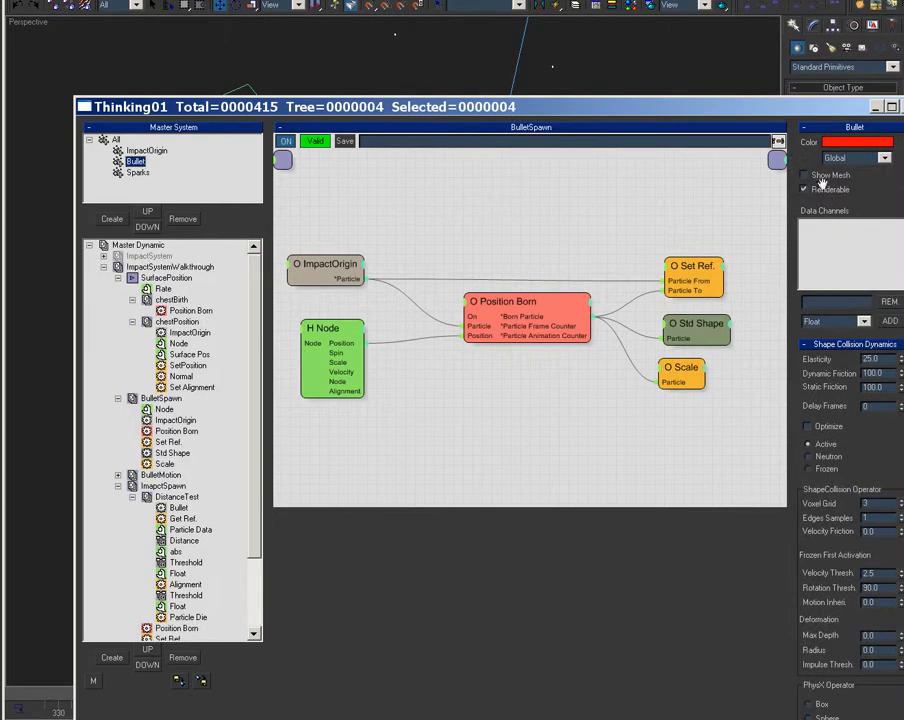
click(152, 246)
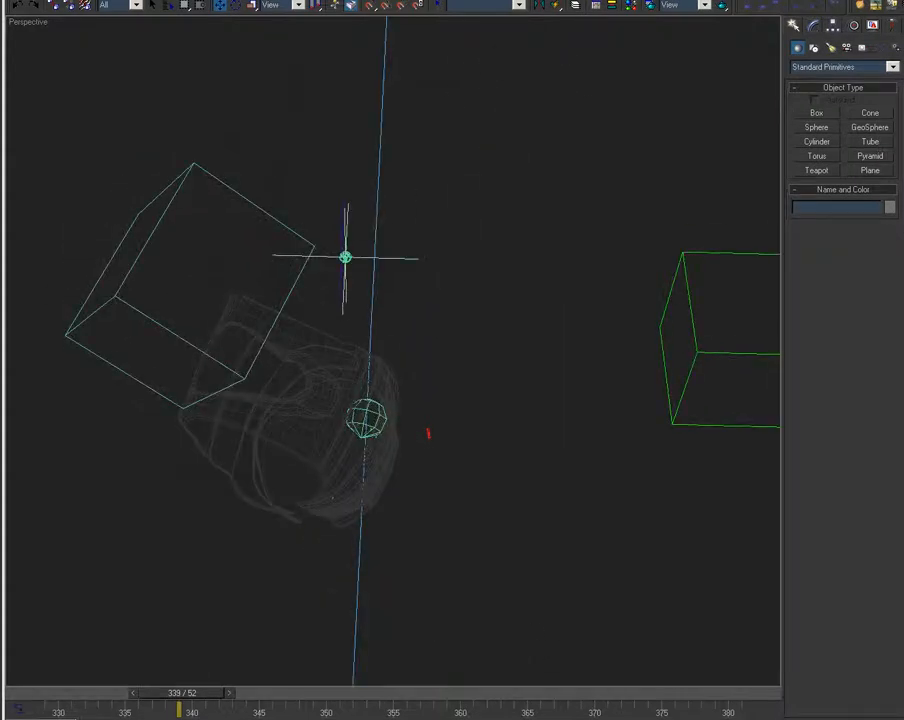
drag(212, 700, 357, 714)
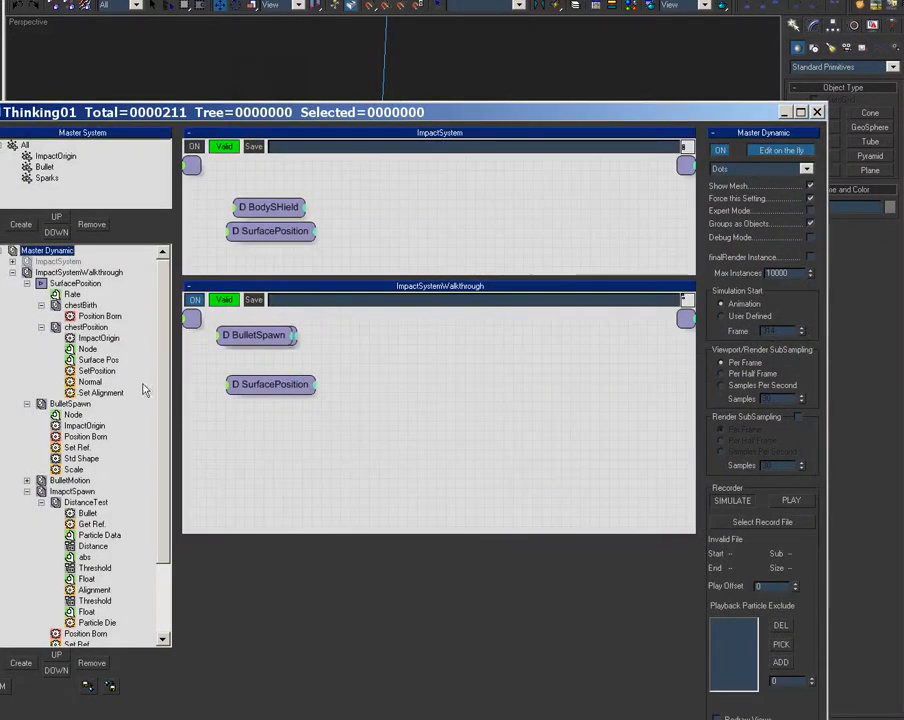
Set the Z-Scale of BulletSpawn's Scale operator to 1000% and scrub the timeline to preview the stretched bullets.
click(75, 469)
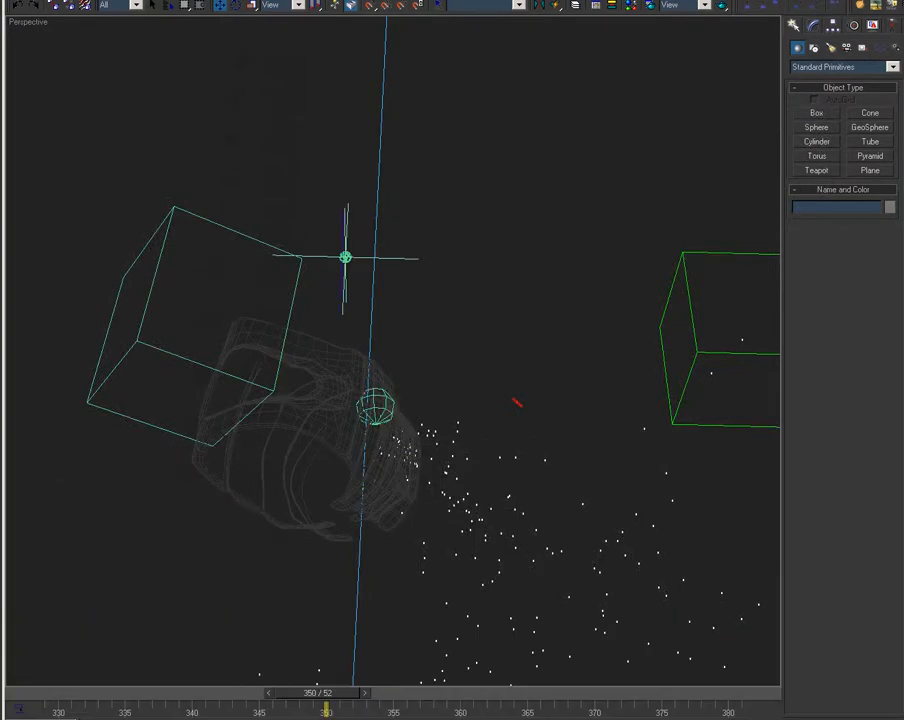
drag(317, 692, 446, 712)
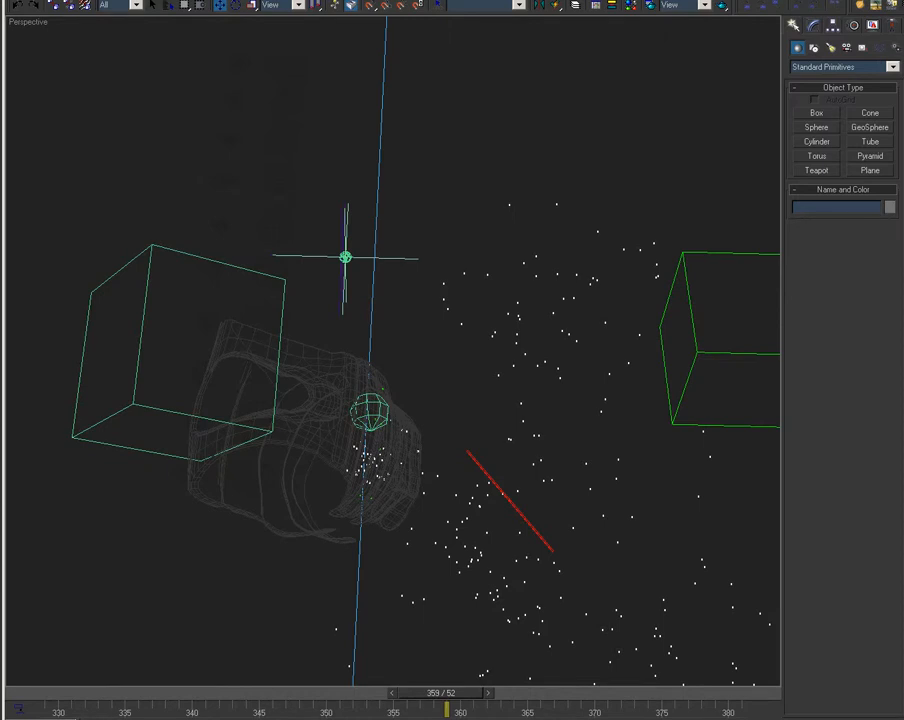
drag(328, 716, 348, 163)
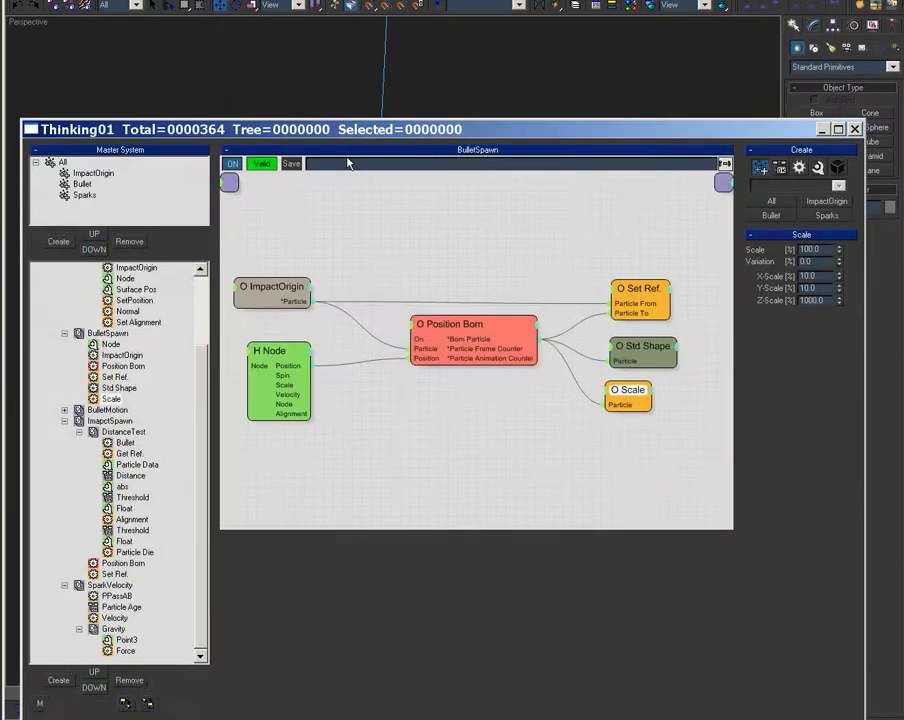
Set the Alignment operator in the DistanceTest network to Direction of Travel and scrub the timeline to check the bullets' orientation.
click(130, 432)
middle_drag(578, 572, 327, 531)
click(478, 424)
click(797, 302)
click(790, 317)
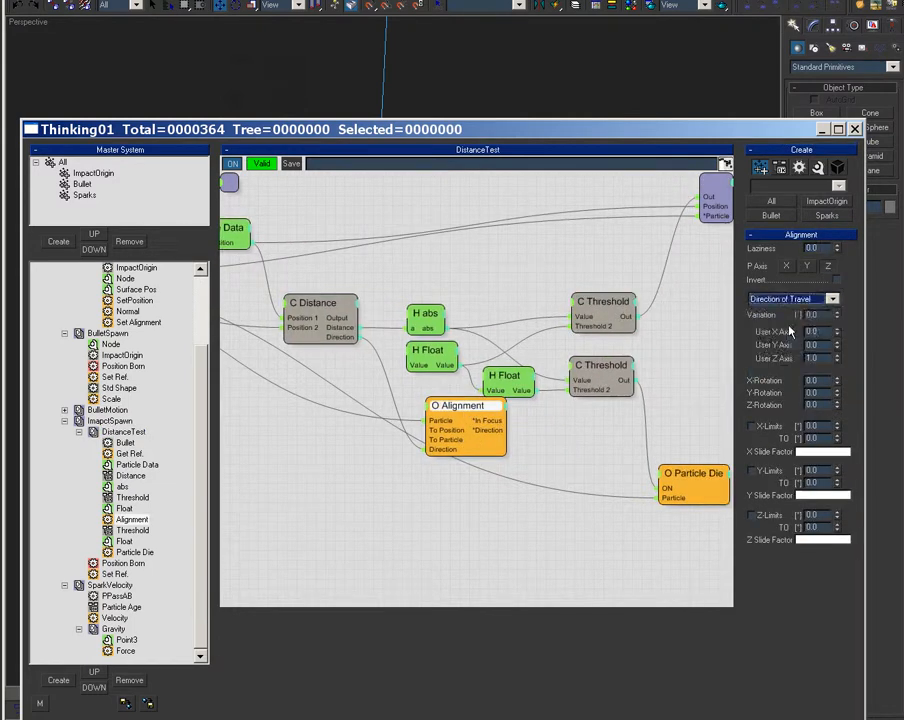
drag(581, 121, 547, 150)
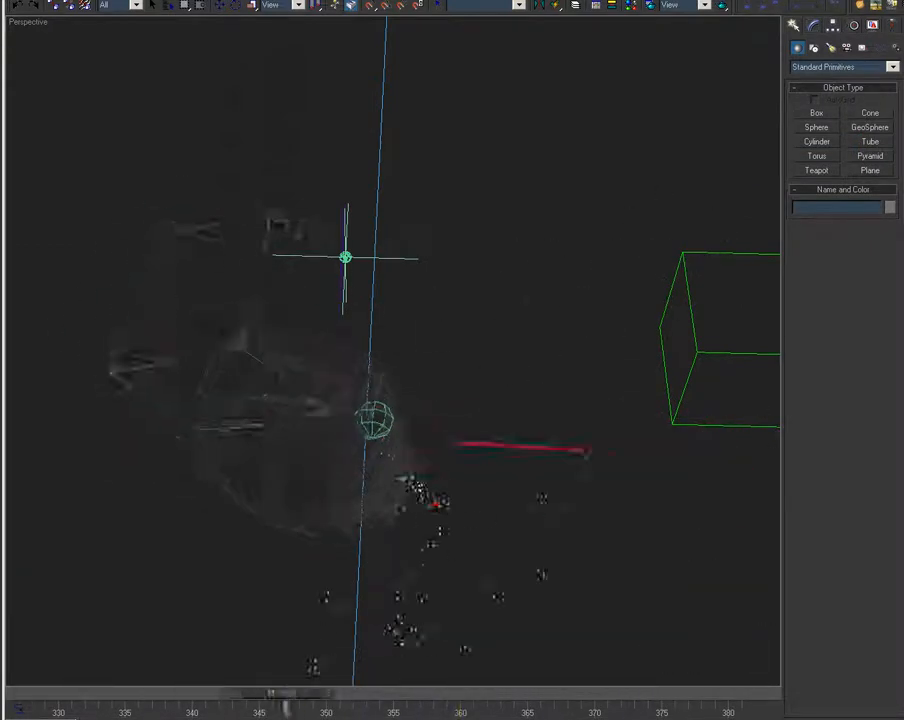
drag(560, 716, 452, 716)
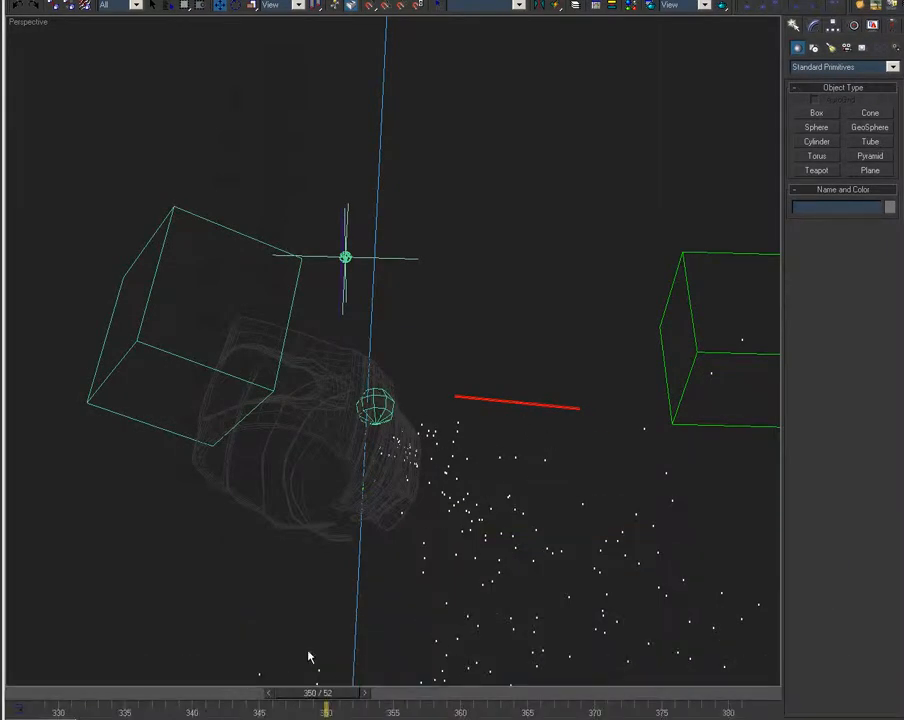
drag(353, 697, 273, 706)
key(w)
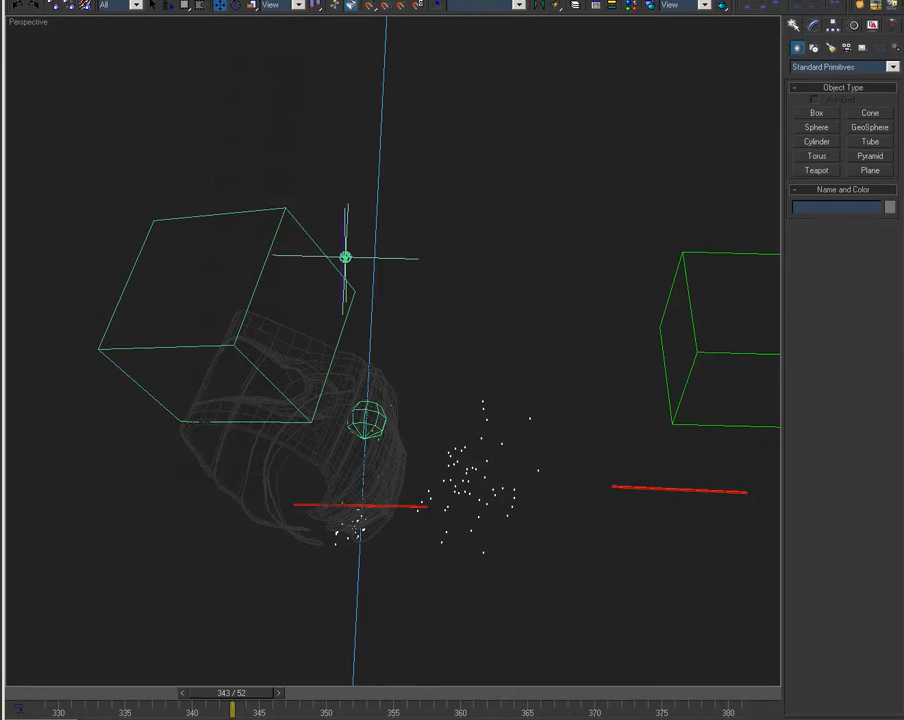
Examine the spark Threshold and the two Float helpers in the DistanceTest network, keeping the viewport particles in view.
drag(508, 718, 564, 131)
middle_drag(440, 485, 568, 480)
middle_drag(581, 420, 556, 462)
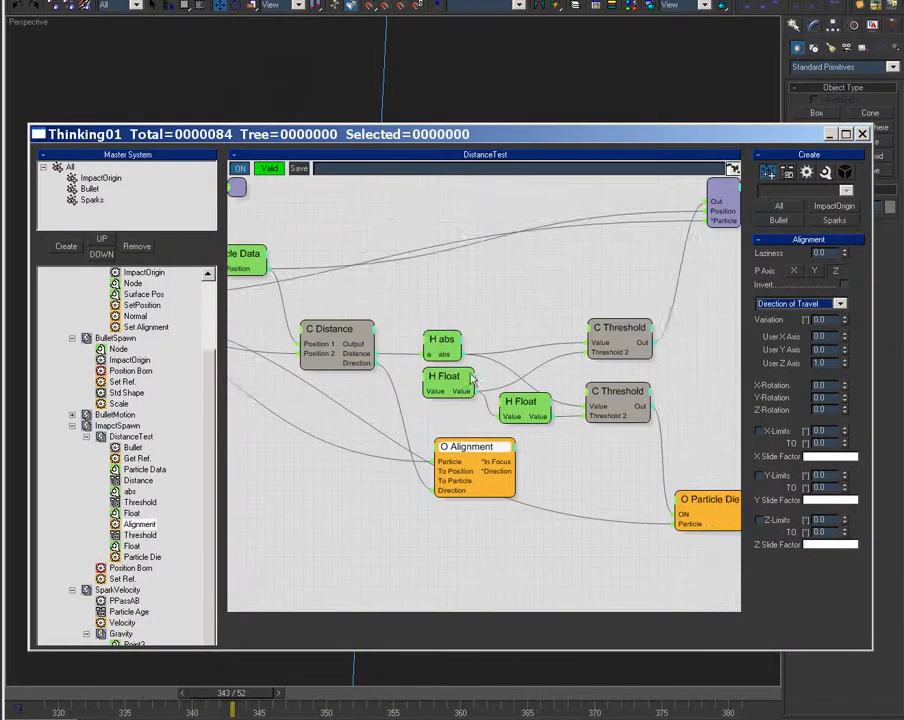
drag(610, 330, 636, 335)
click(452, 383)
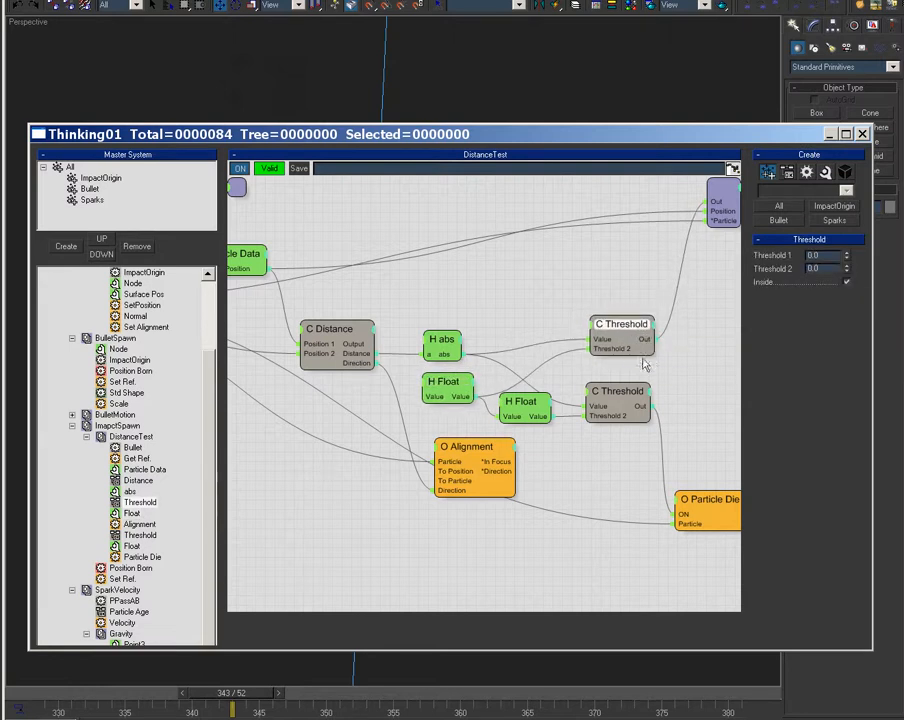
drag(538, 414, 543, 417)
drag(455, 387, 449, 383)
drag(664, 138, 630, 0)
drag(508, 479, 507, 386)
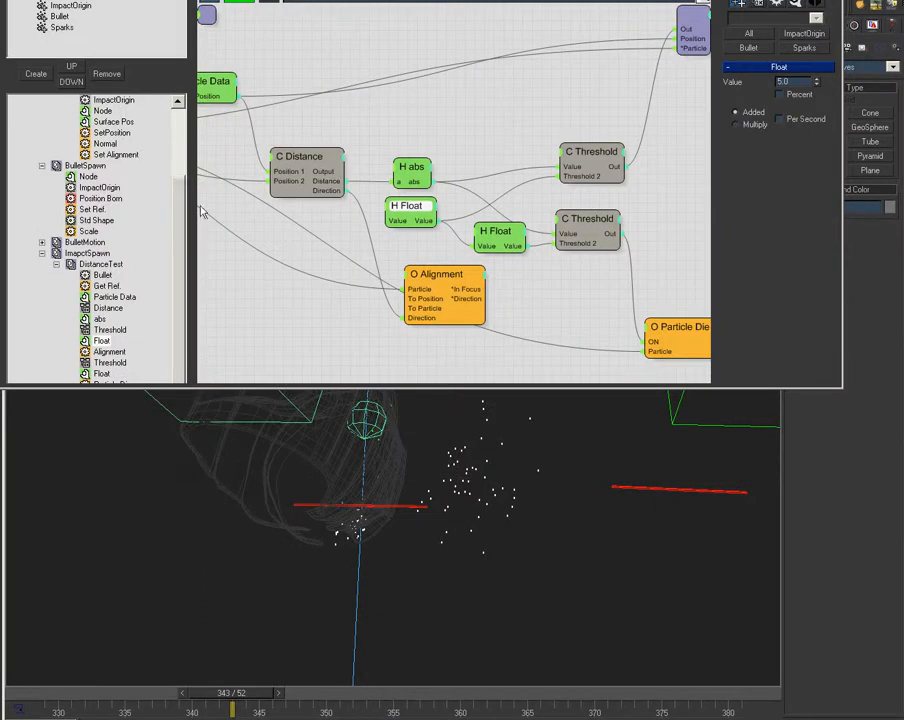
Check the display and editing settings of the Master Dynamic set.
scroll(130, 155, up, 3)
click(76, 101)
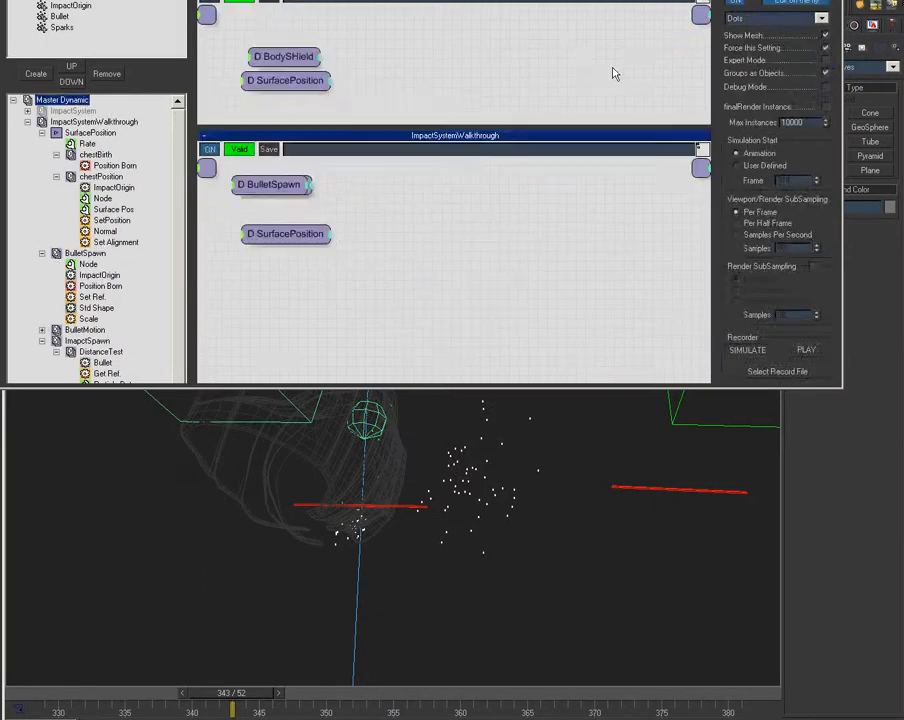
drag(733, 0, 744, 0)
click(807, 64)
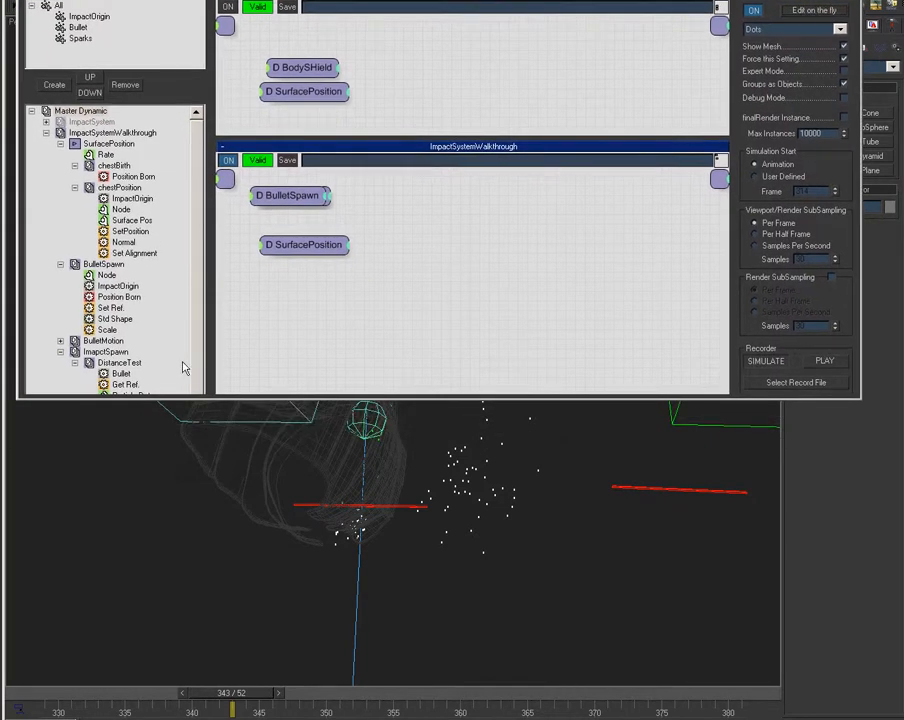
Try raising the first Float helper in DistanceTest to about 35 and vary it while watching the sparks.
click(106, 353)
click(120, 364)
middle_drag(622, 338, 562, 254)
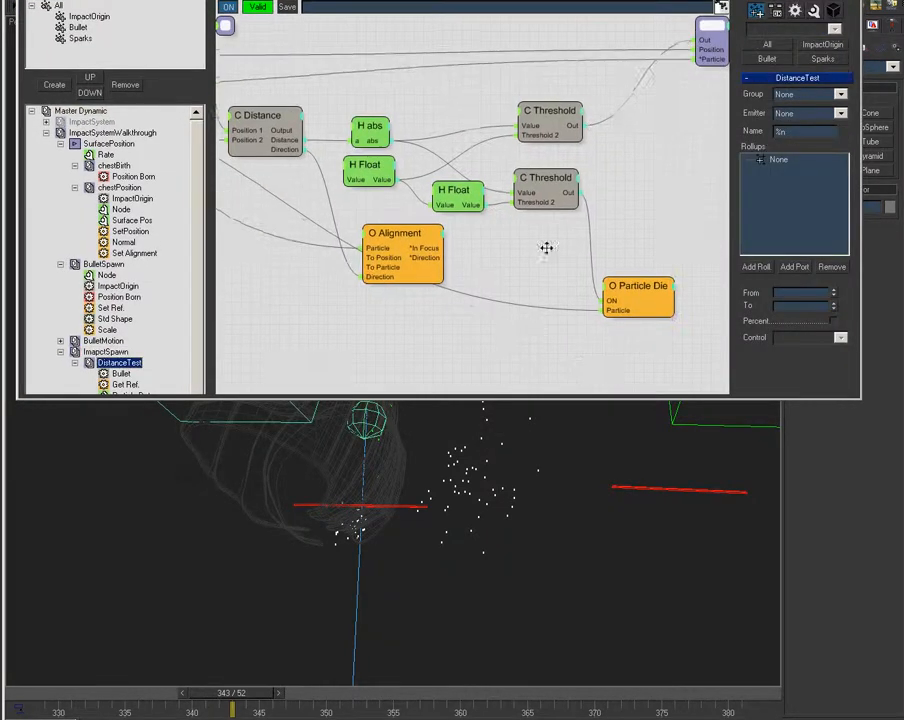
click(390, 170)
drag(835, 92, 845, 10)
drag(819, 428, 829, 398)
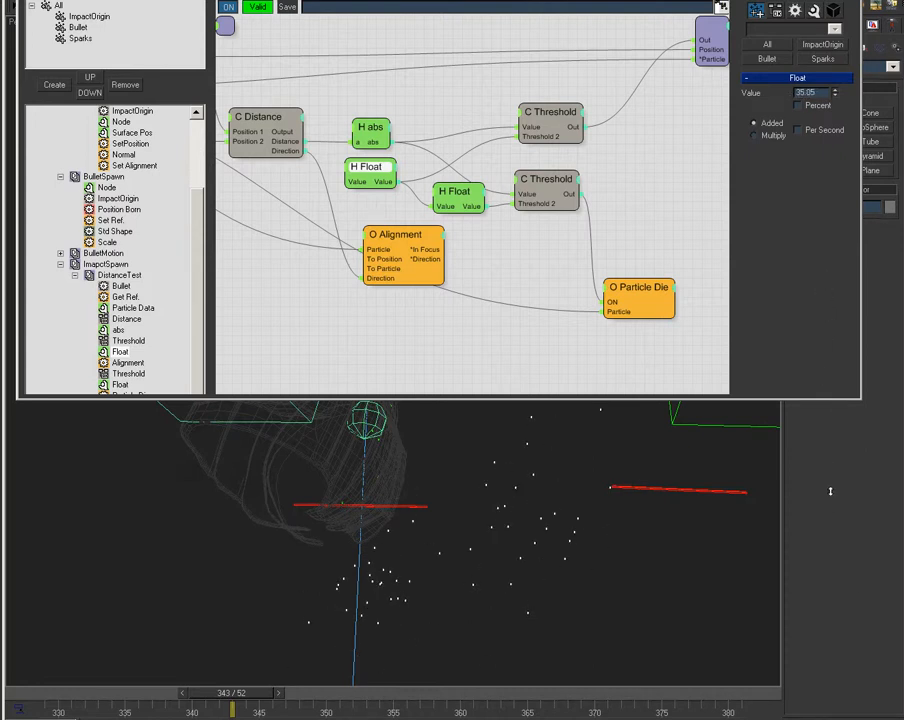
drag(845, 605, 851, 671)
Try values of 5 and 2 for the first Float helper and scrub the timeline to compare the impacts.
text(5)
key(Return)
text(2)
key(Return)
drag(251, 700, 282, 713)
key(Return)
drag(115, 693, 266, 713)
Set the first Float helper's value to 10 and scrub the timeline to preview the impacts.
drag(812, 92, 732, 96)
text(10)
key(Return)
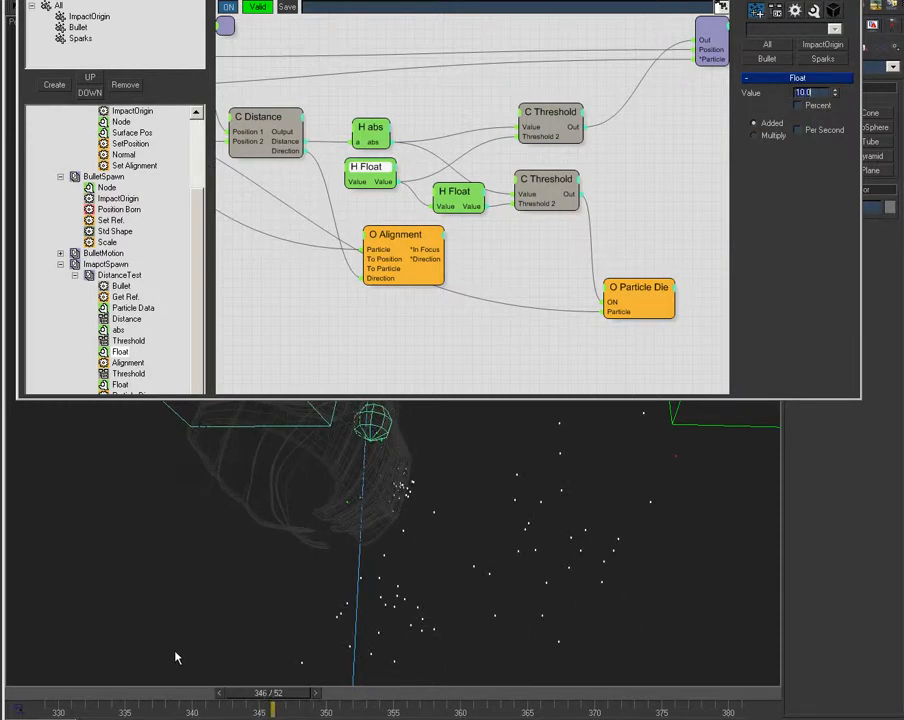
click(266, 710)
drag(266, 710, 322, 710)
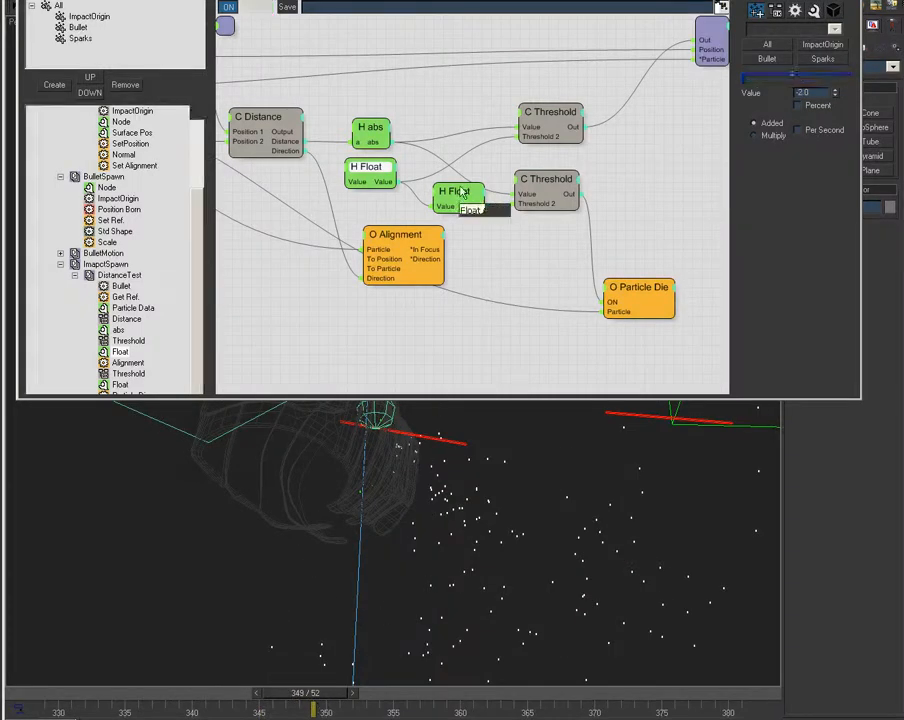
Try lowering the Float helper feeding the Particle Die threshold to about -5.23 and scrub back through the timeline.
drag(456, 191, 459, 188)
drag(835, 93, 836, 100)
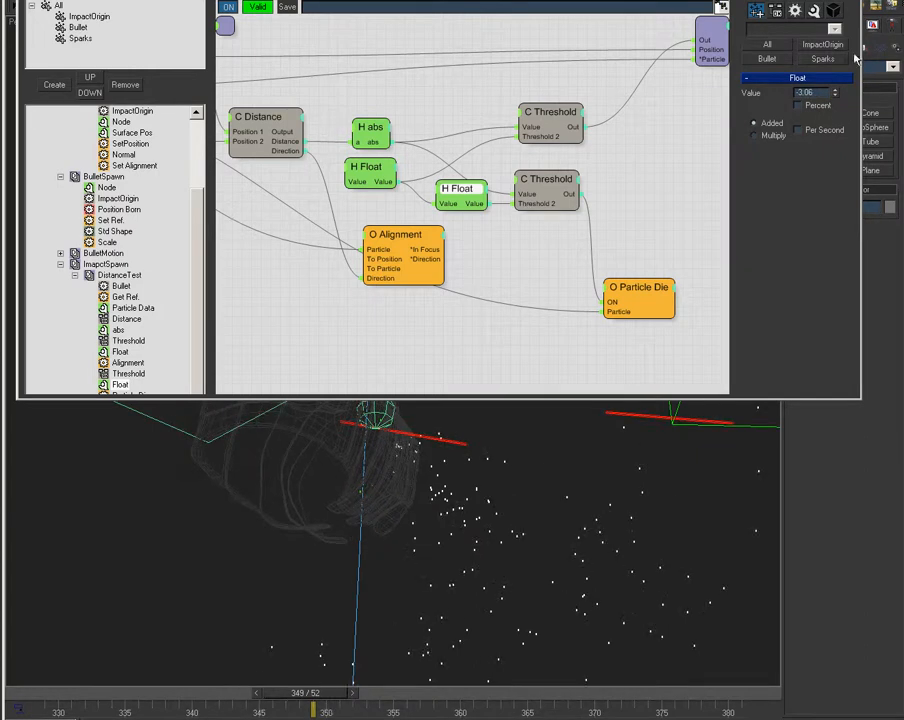
mouse_move(836, 94)
mouse_down()
mouse_move(831, 144)
mouse_move(839, 114)
mouse_move(841, 134)
mouse_move(835, 118)
mouse_up()
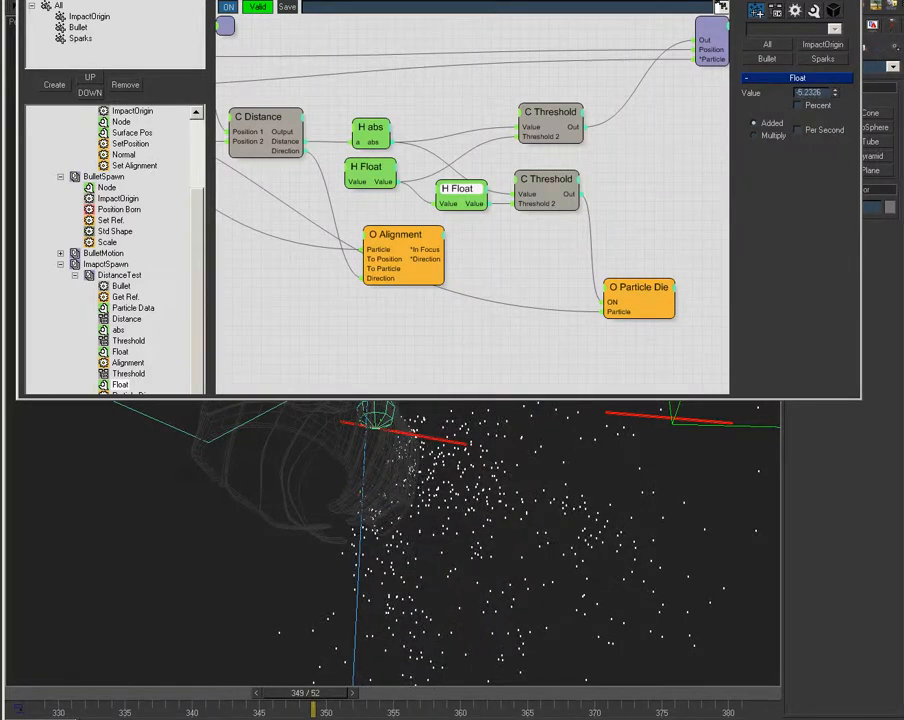
drag(327, 697, 203, 714)
Try a value of 5 for the Float helper feeding the Particle Die threshold and scrub the timeline.
double_click(812, 92)
text(5)
key(Return)
drag(204, 696, 256, 712)
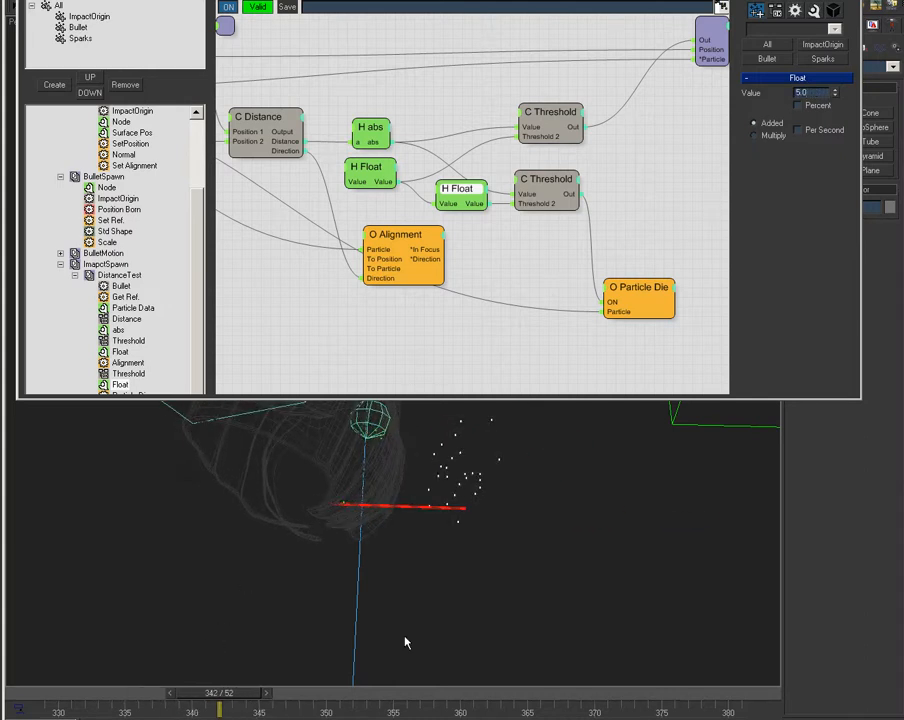
Test 6 for the Particle Die threshold's Float helper, set it to 5.1, and scrub the timeline to check the bullets.
click(835, 89)
drag(220, 708, 368, 705)
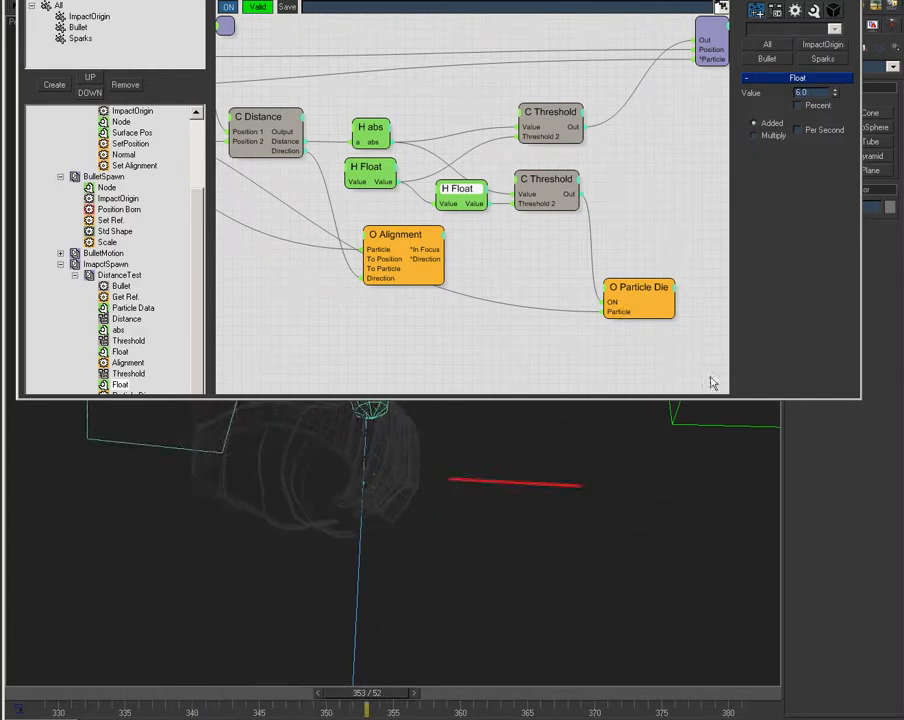
drag(835, 95, 836, 104)
drag(367, 692, 515, 700)
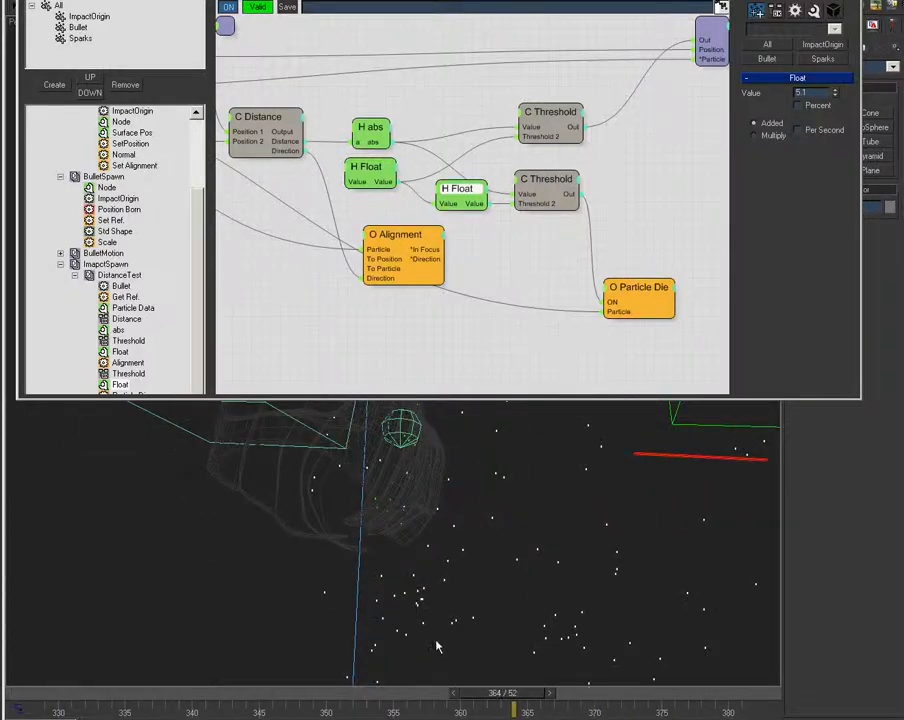
middle_drag(295, 309, 360, 352)
middle_drag(496, 101, 619, 66)
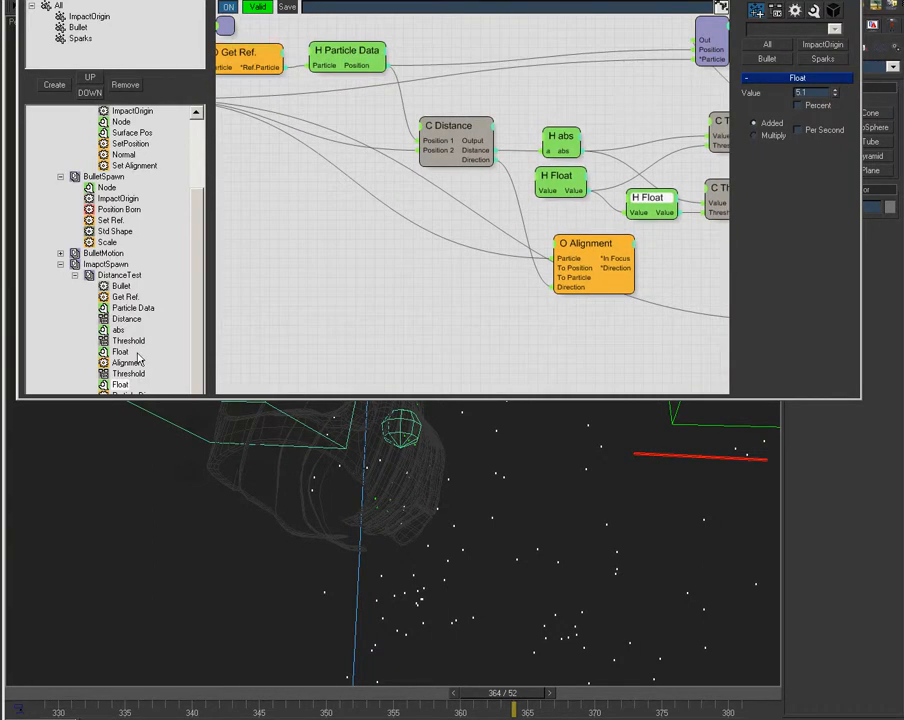
click(120, 384)
scroll(184, 149, up, 3)
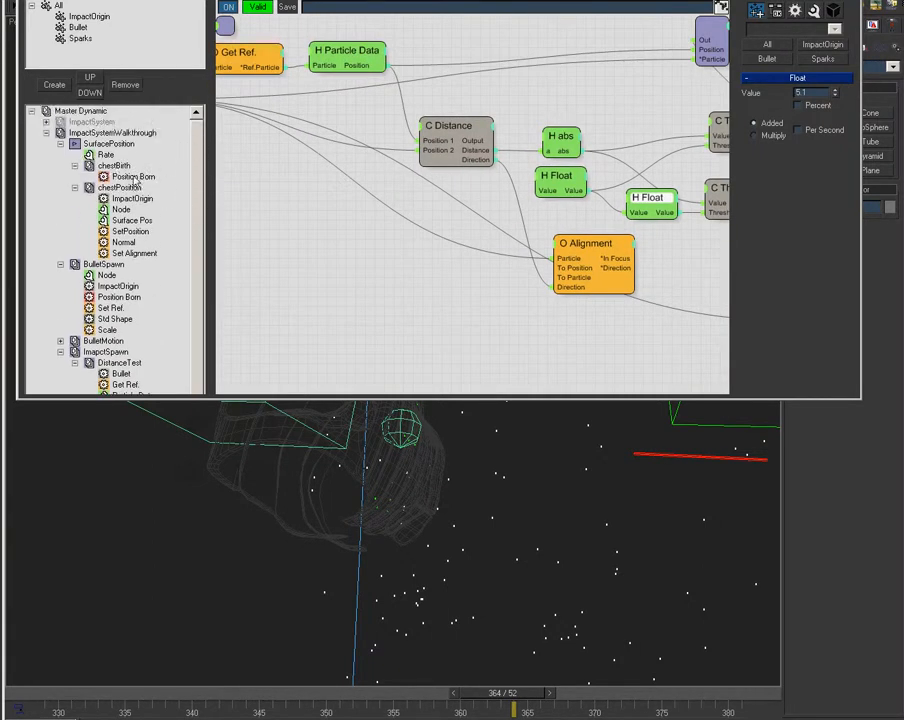
Scrub the timeline in close and wide perspective views to review the bullets and sparks across the whole scene.
drag(569, 0, 550, 719)
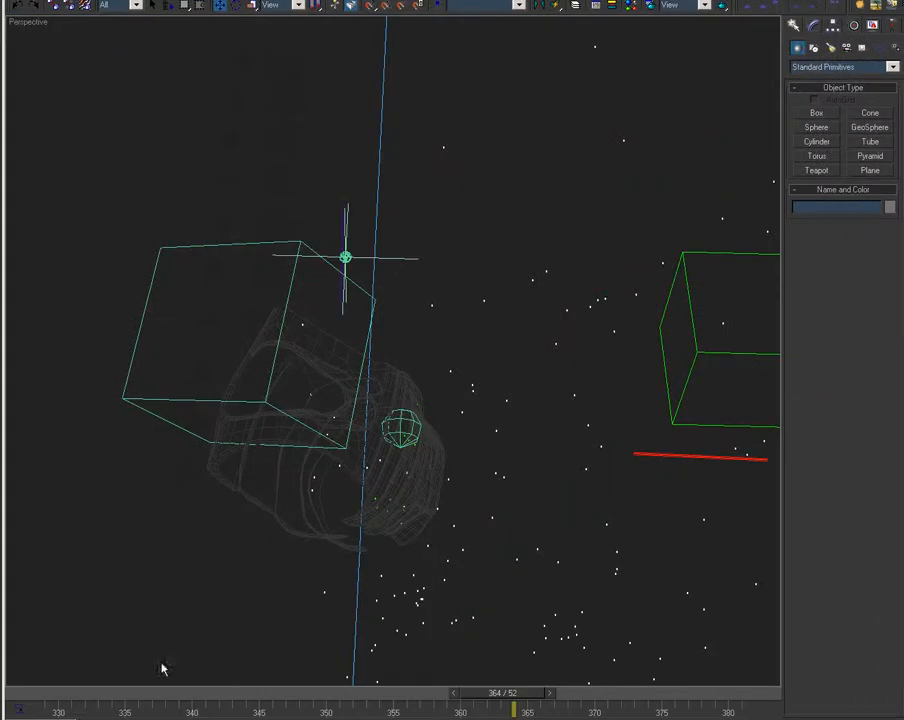
drag(66, 694, 447, 712)
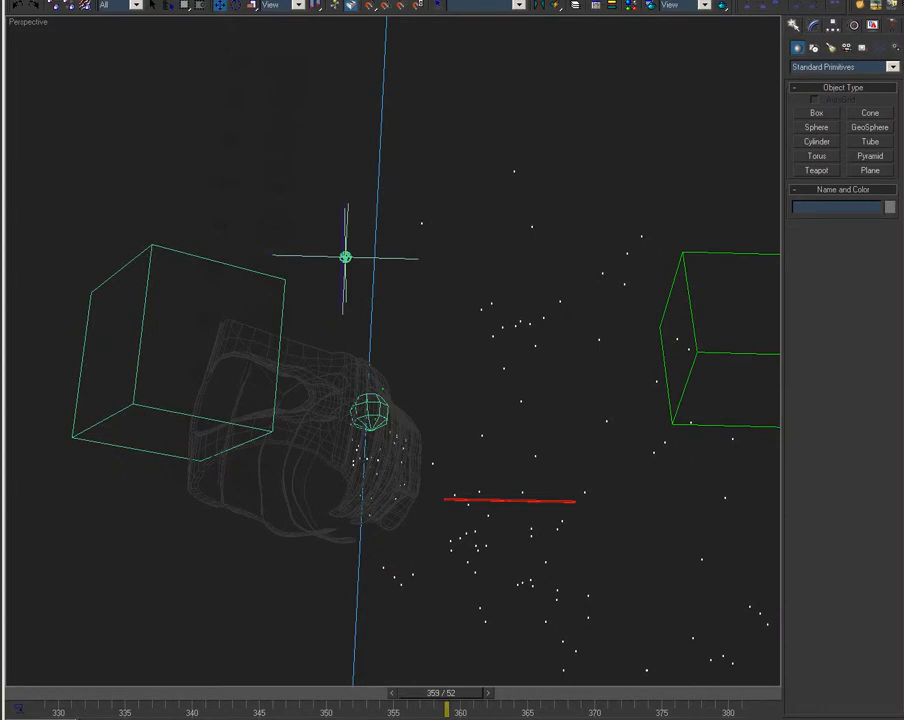
drag(72, 708, 330, 660)
drag(224, 692, 610, 692)
scroll(464, 539, down, 5)
alt+middle_drag(464, 539, 396, 490)
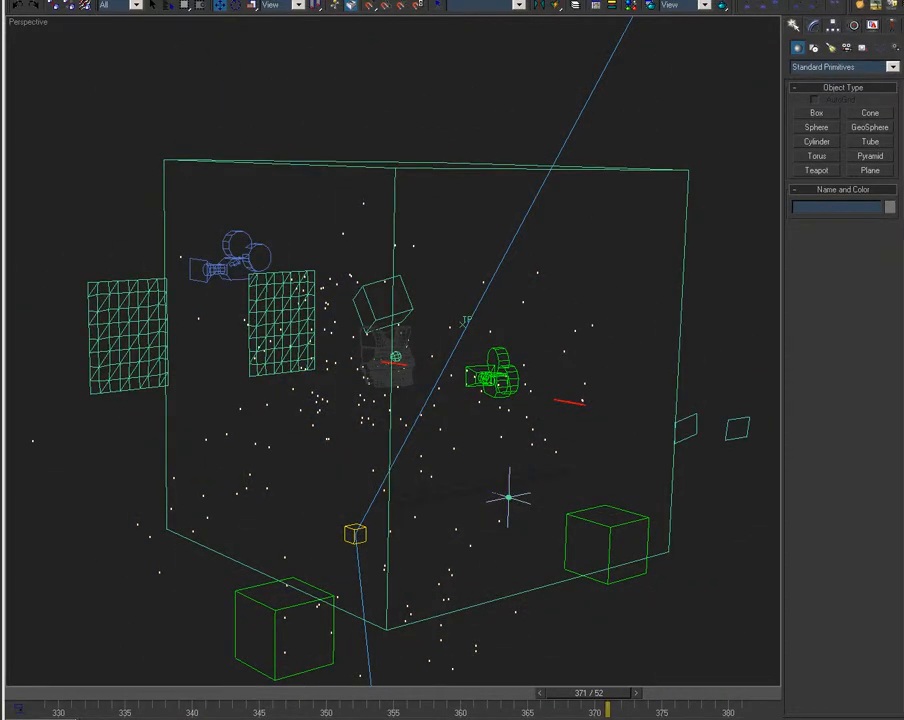
drag(66, 695, 305, 693)
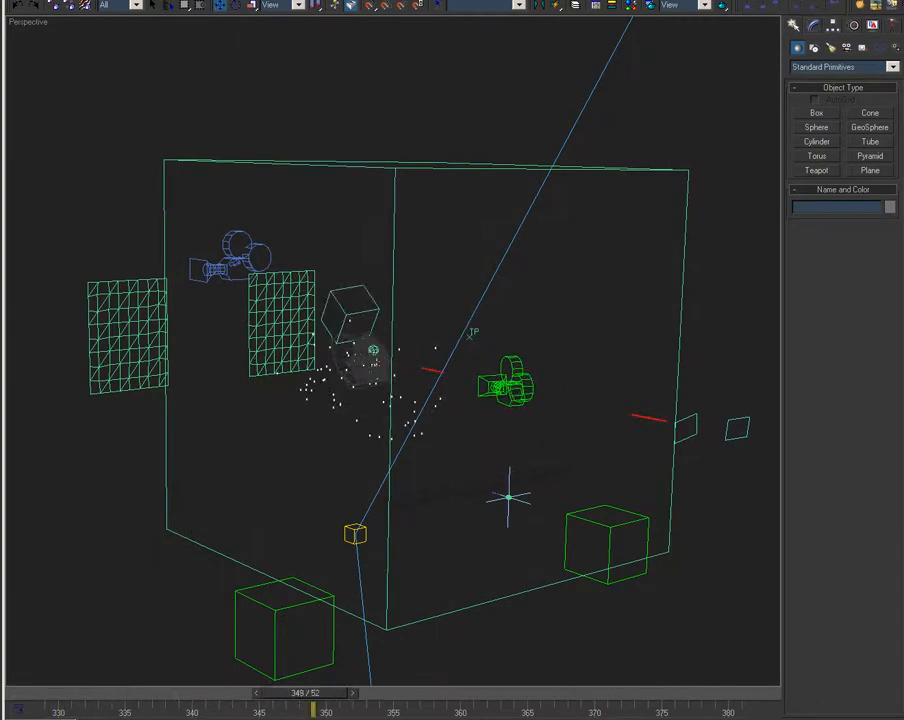
drag(28, 696, 380, 690)
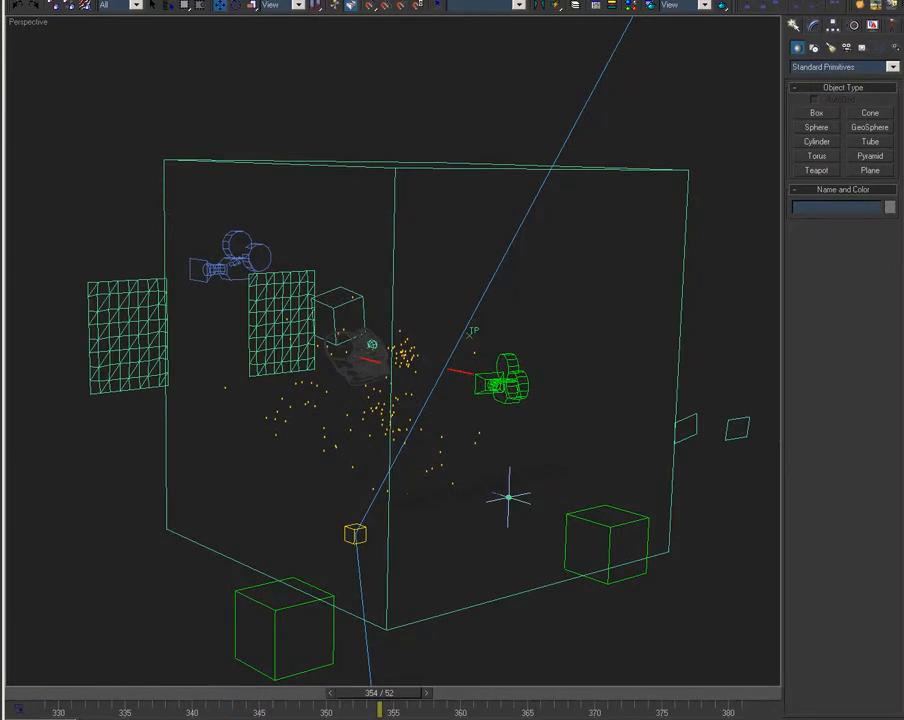